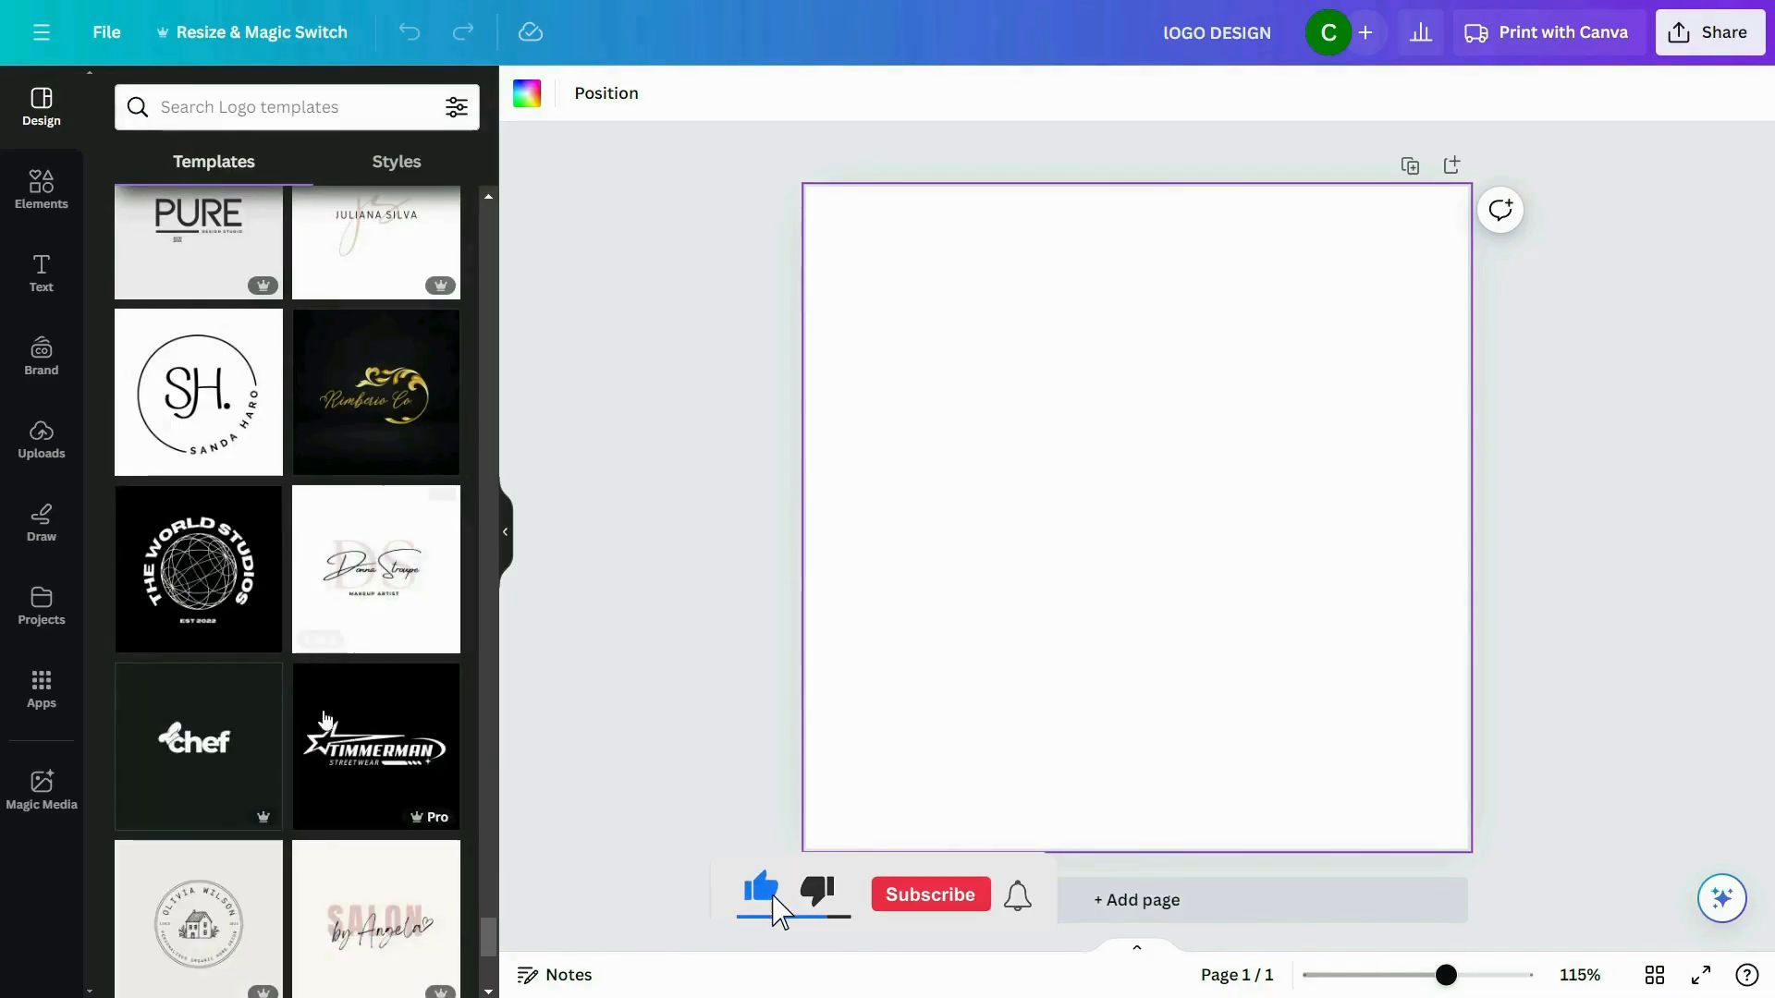
Apply the pink-circle page of the Pink and White Minimalist Initial Makeup Artist Logo template to the blank page.
left_click(377, 580)
left_click(127, 96)
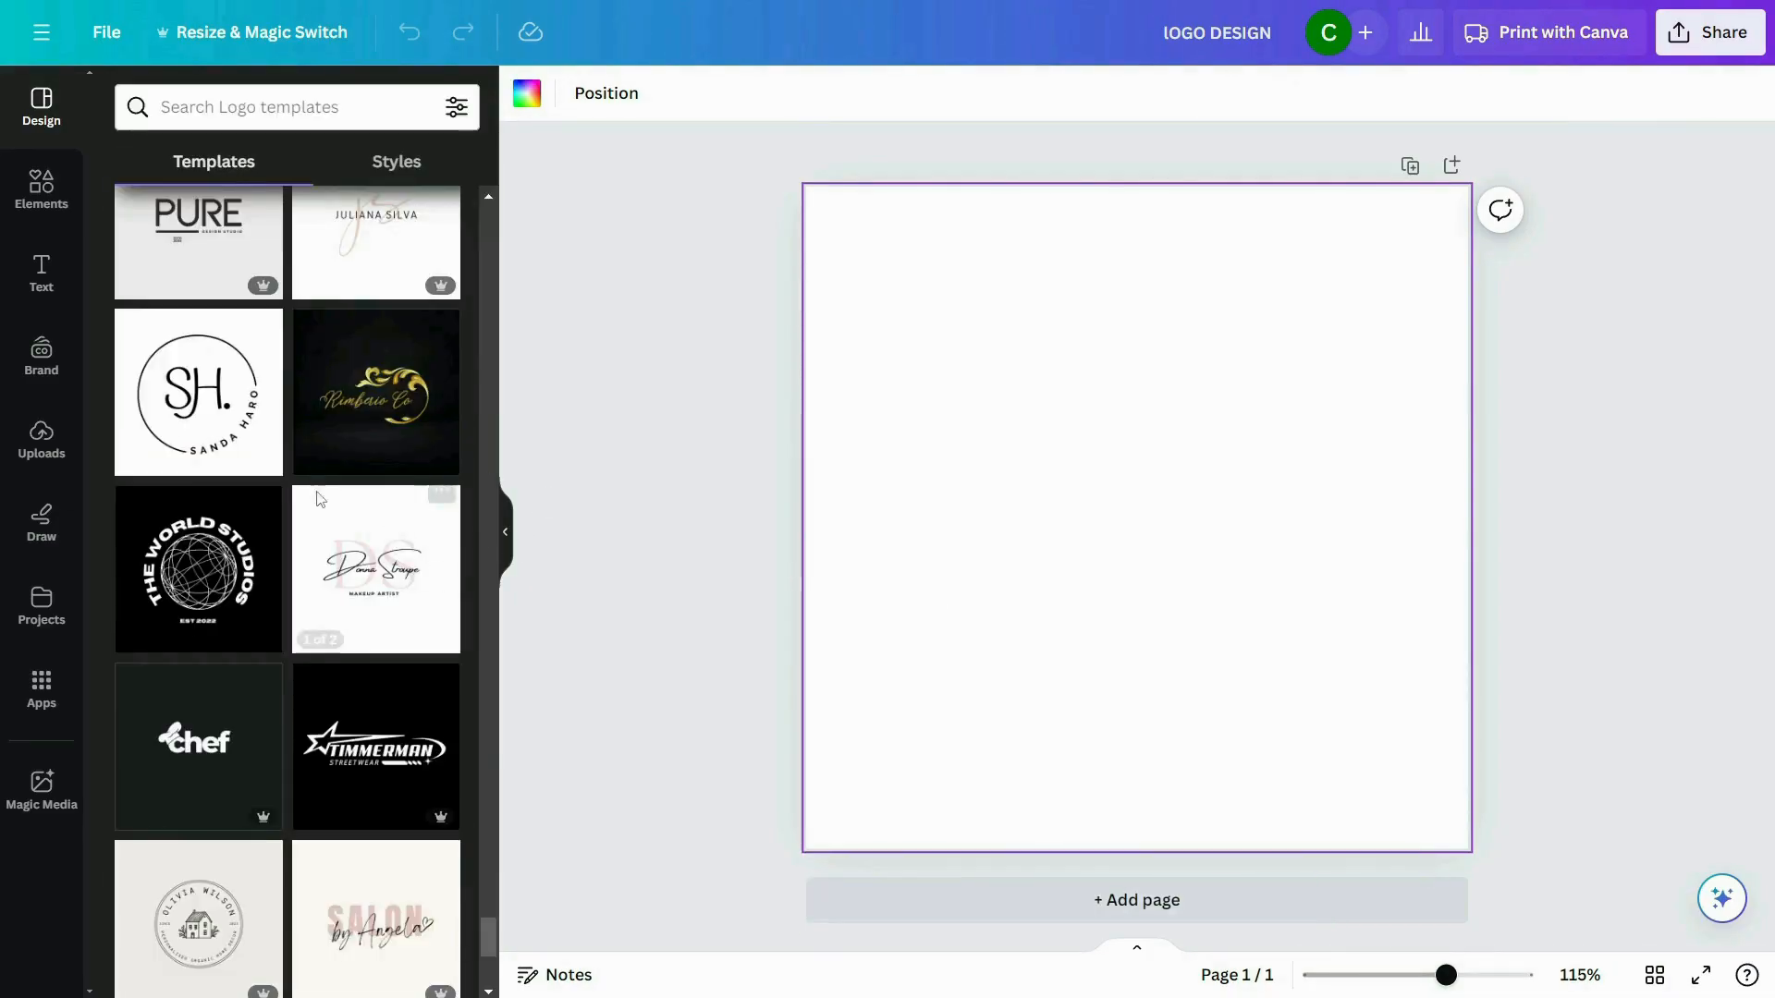
left_click(375, 577)
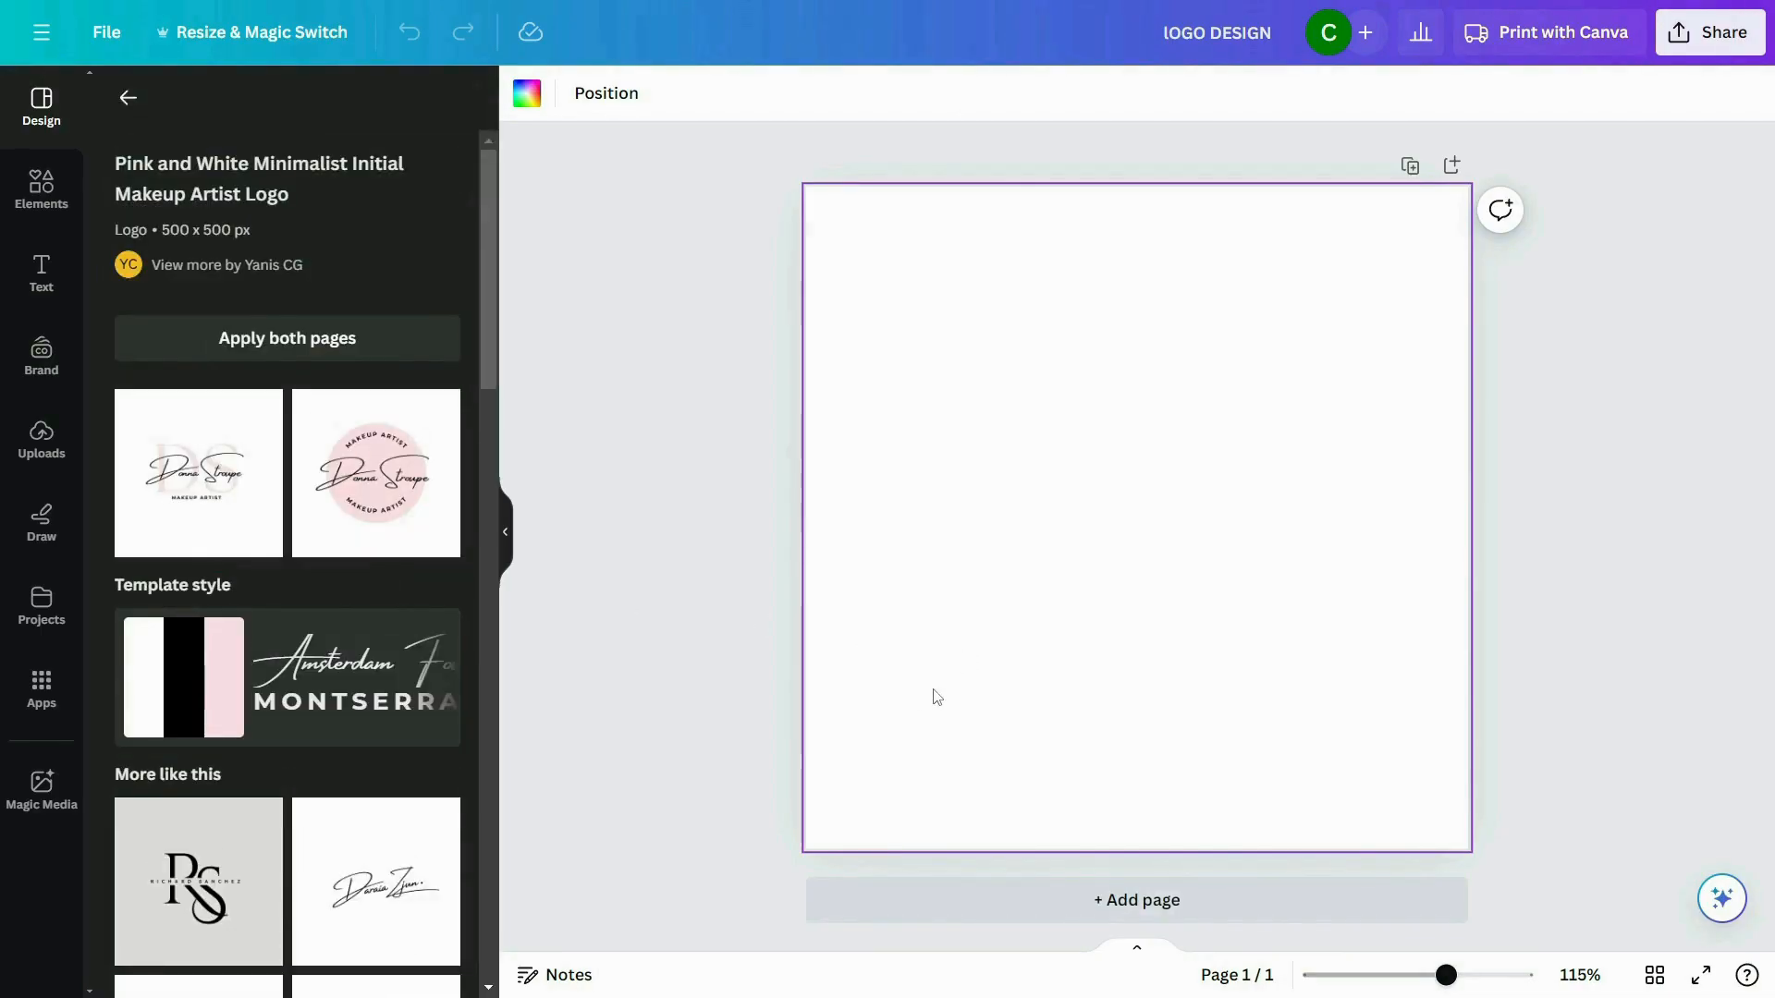
left_click(410, 440)
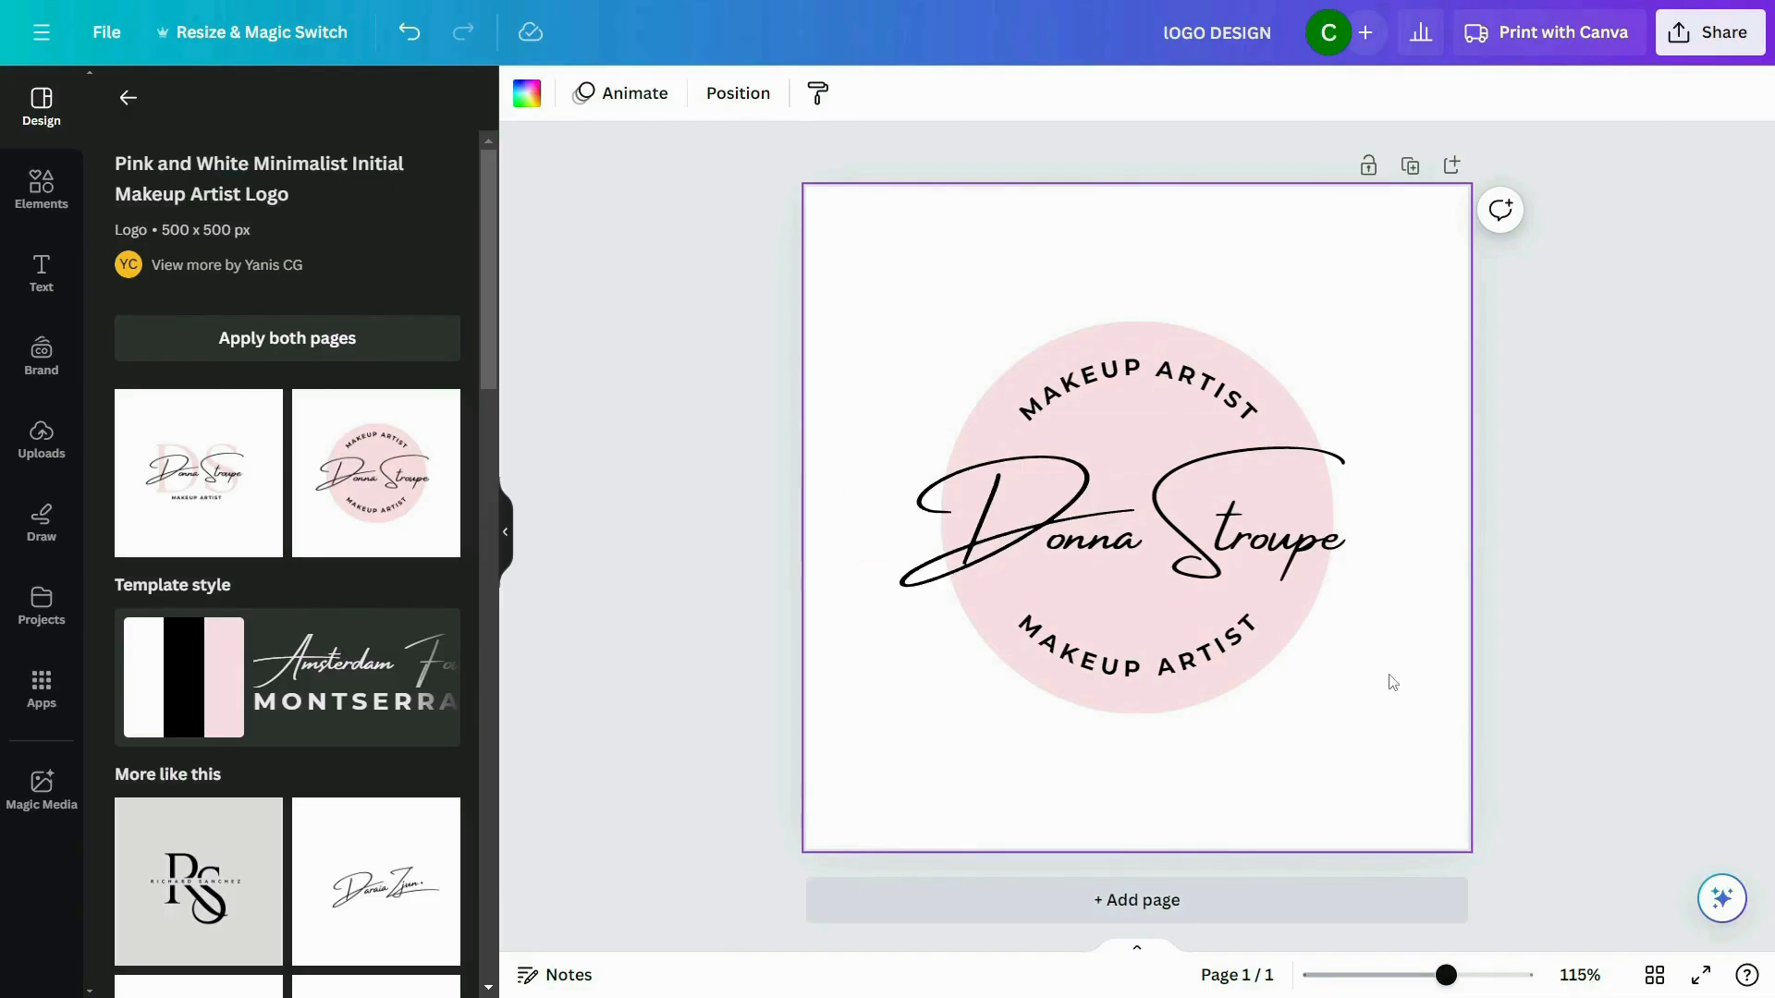
Delete the pink circle behind the logo text, then slightly enlarge and recentre the remaining text elements together.
left_click(1295, 404)
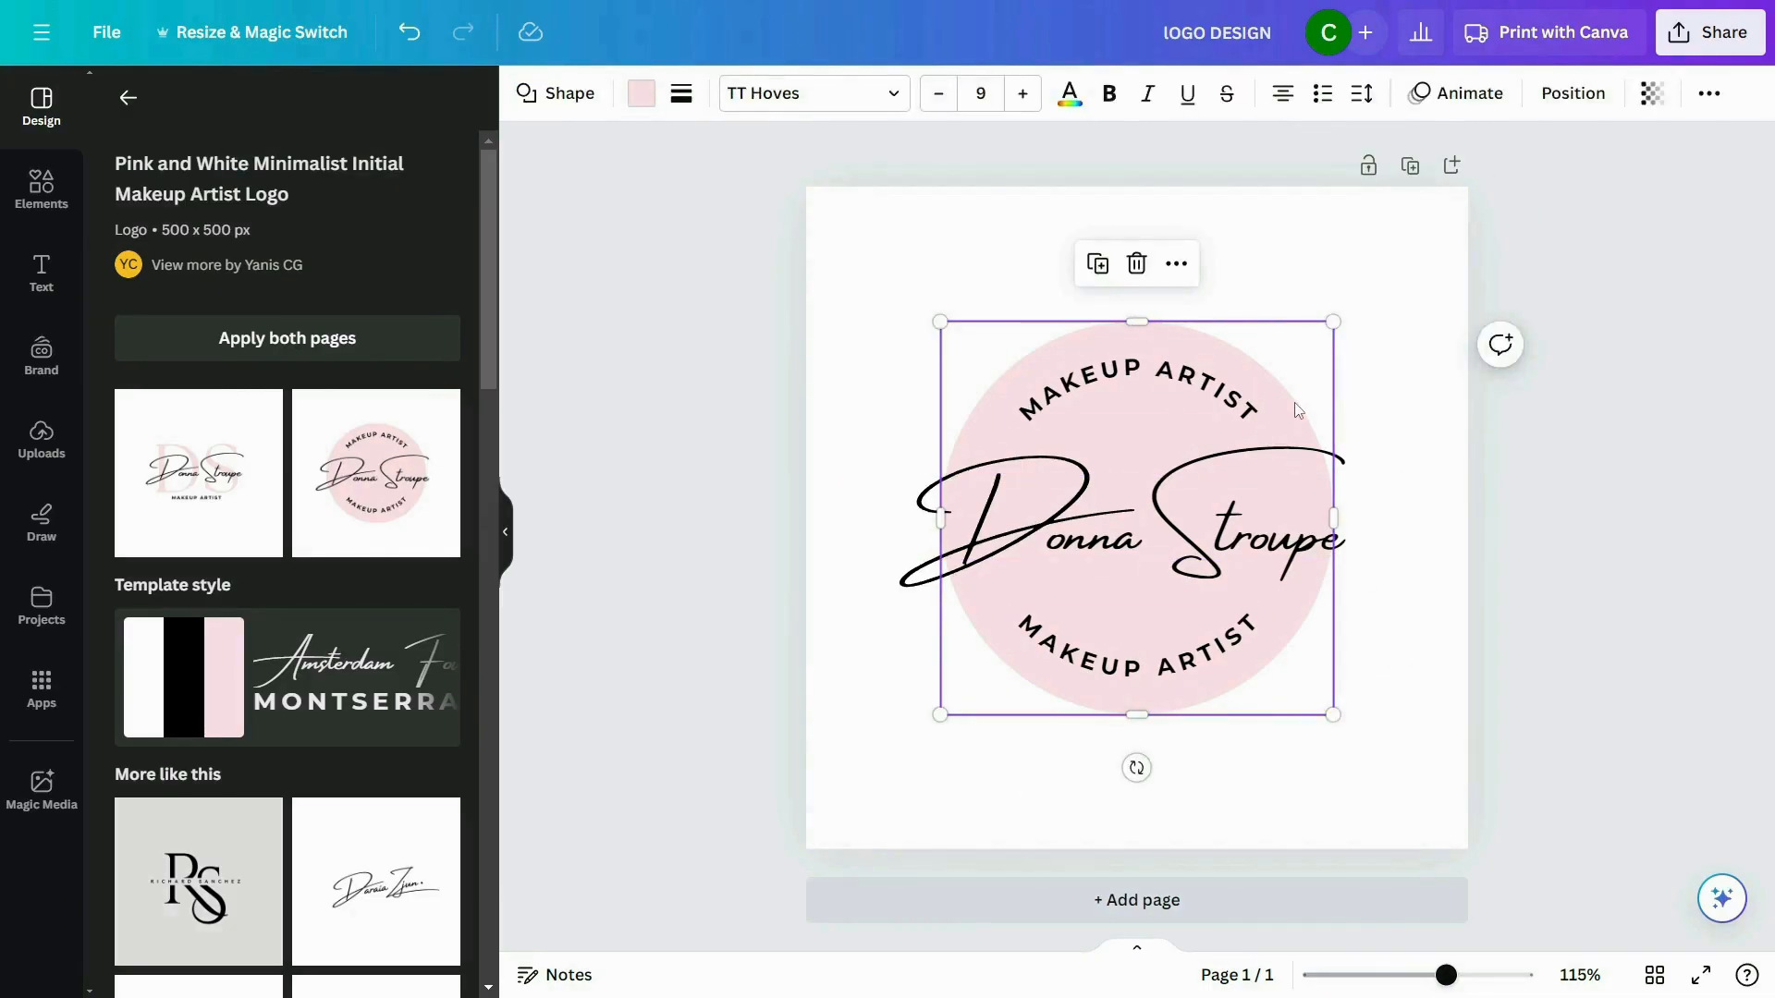
key("Delete")
left_click_drag(887, 342, 1429, 884)
left_click_drag(1393, 683, 1453, 718)
mouse_move(1279, 580)
left_mouse_down()
mouse_move(1252, 575)
mouse_move(1267, 564)
left_mouse_up()
left_click(1532, 702)
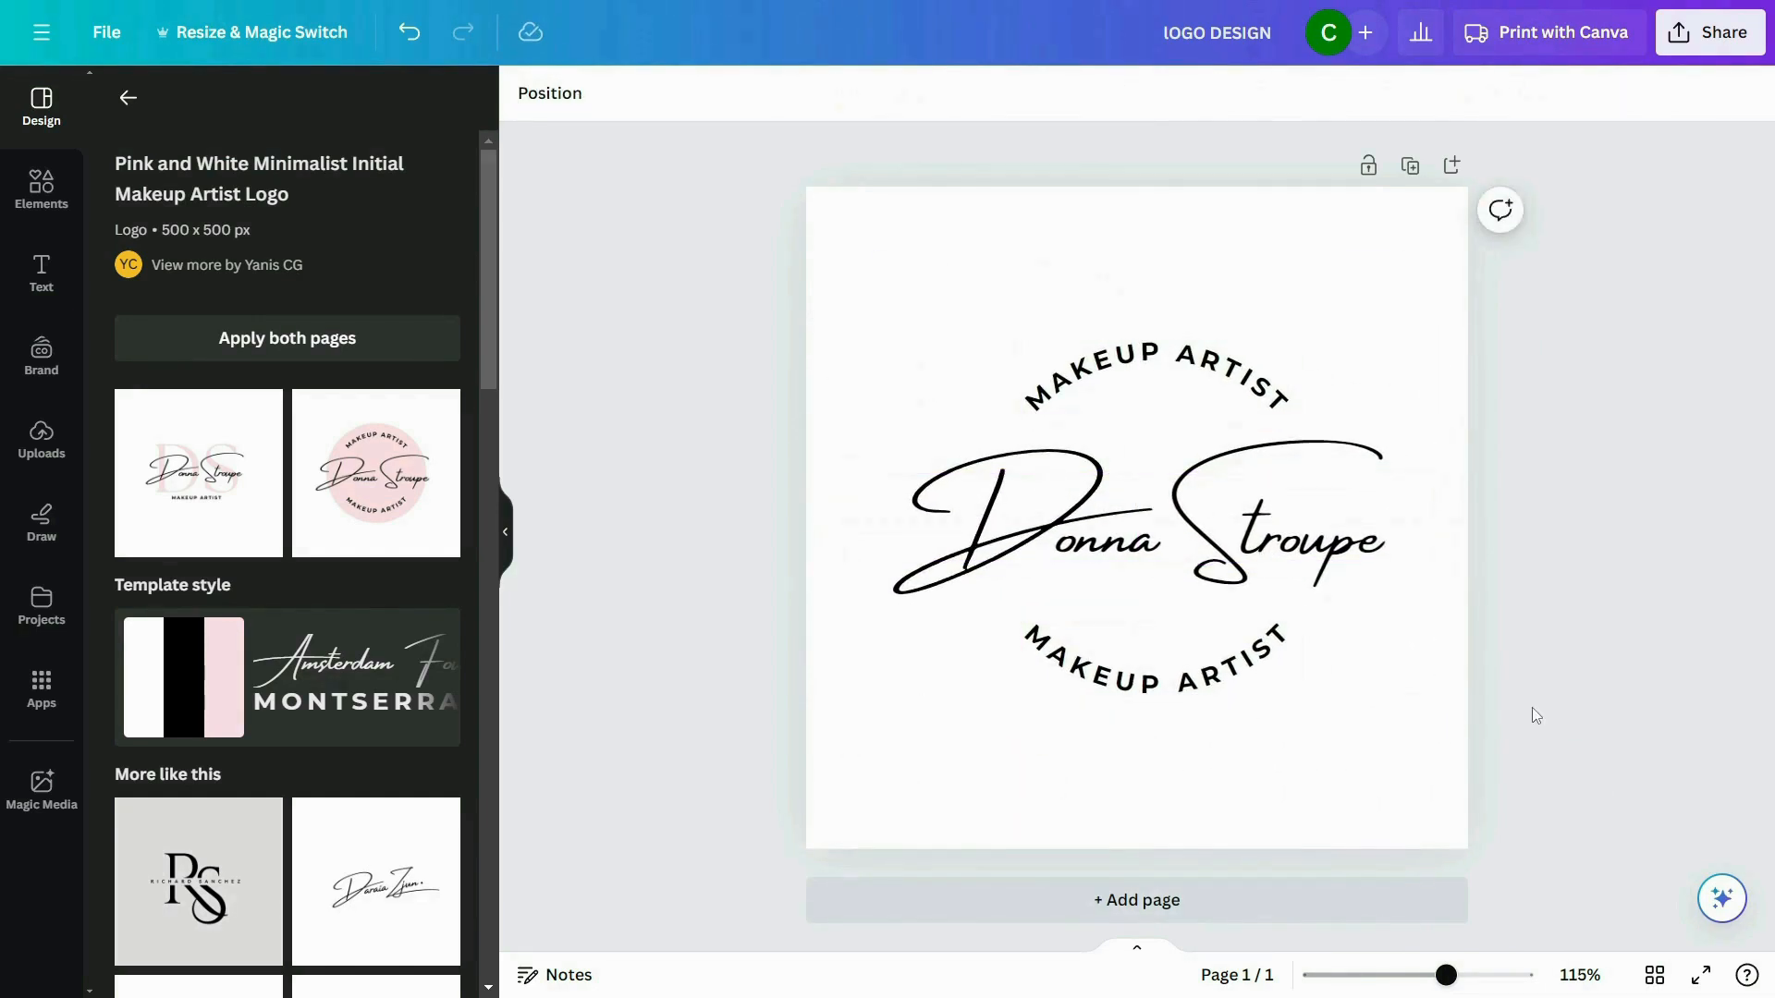
Replace the central script name with "Digi Print".
double_click(1086, 545)
type("Digi")
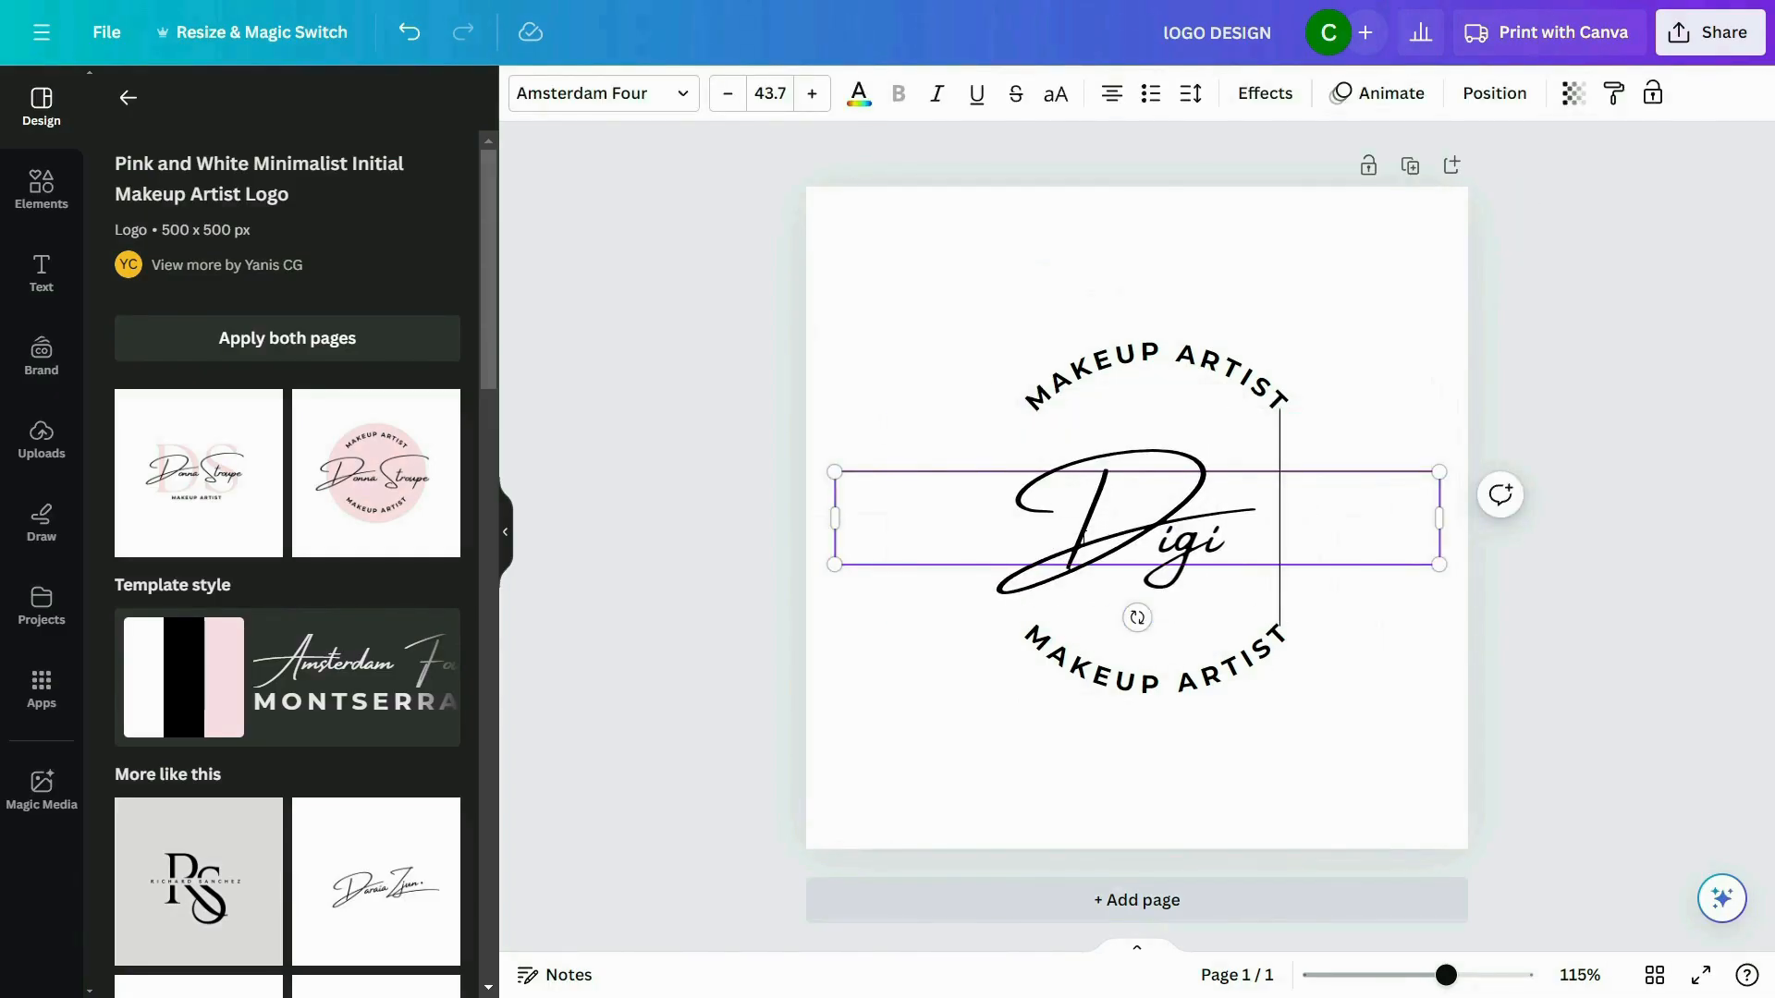
type(" Print")
left_click(1402, 765)
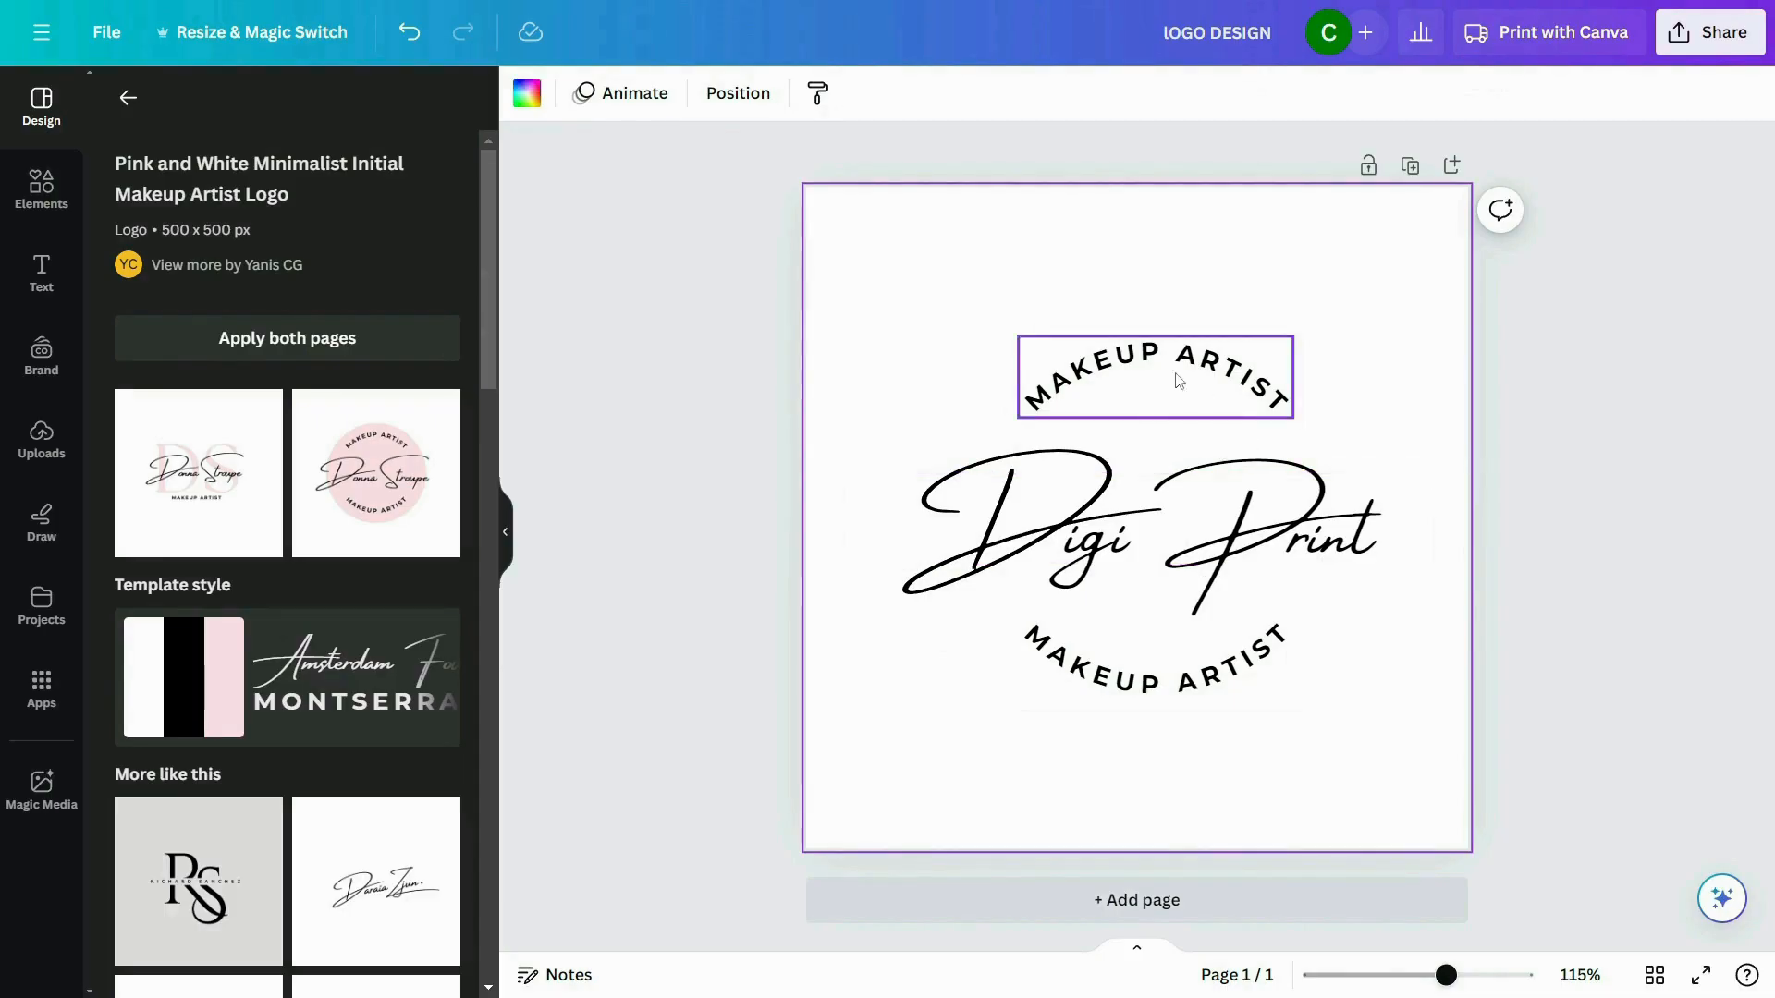
Replace both curved MAKEUP ARTIST texts, above and below the script, with "THE ART STORE".
double_click(1120, 371)
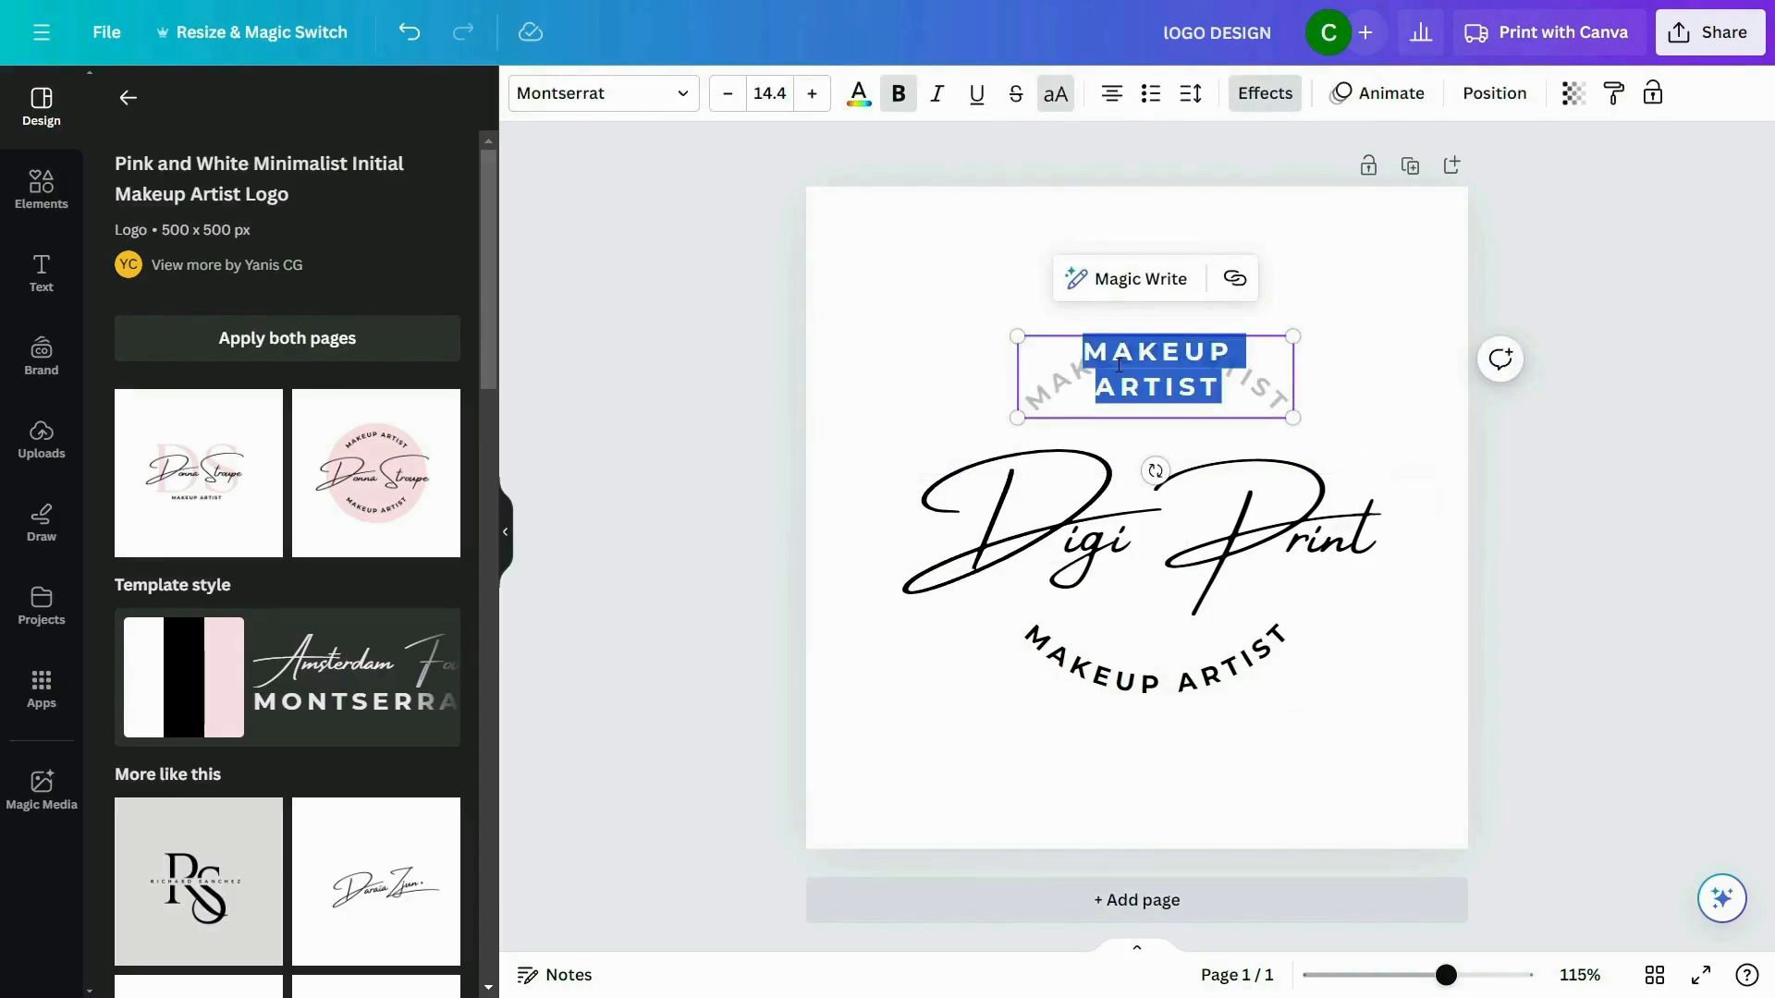
type("THE ART STORE")
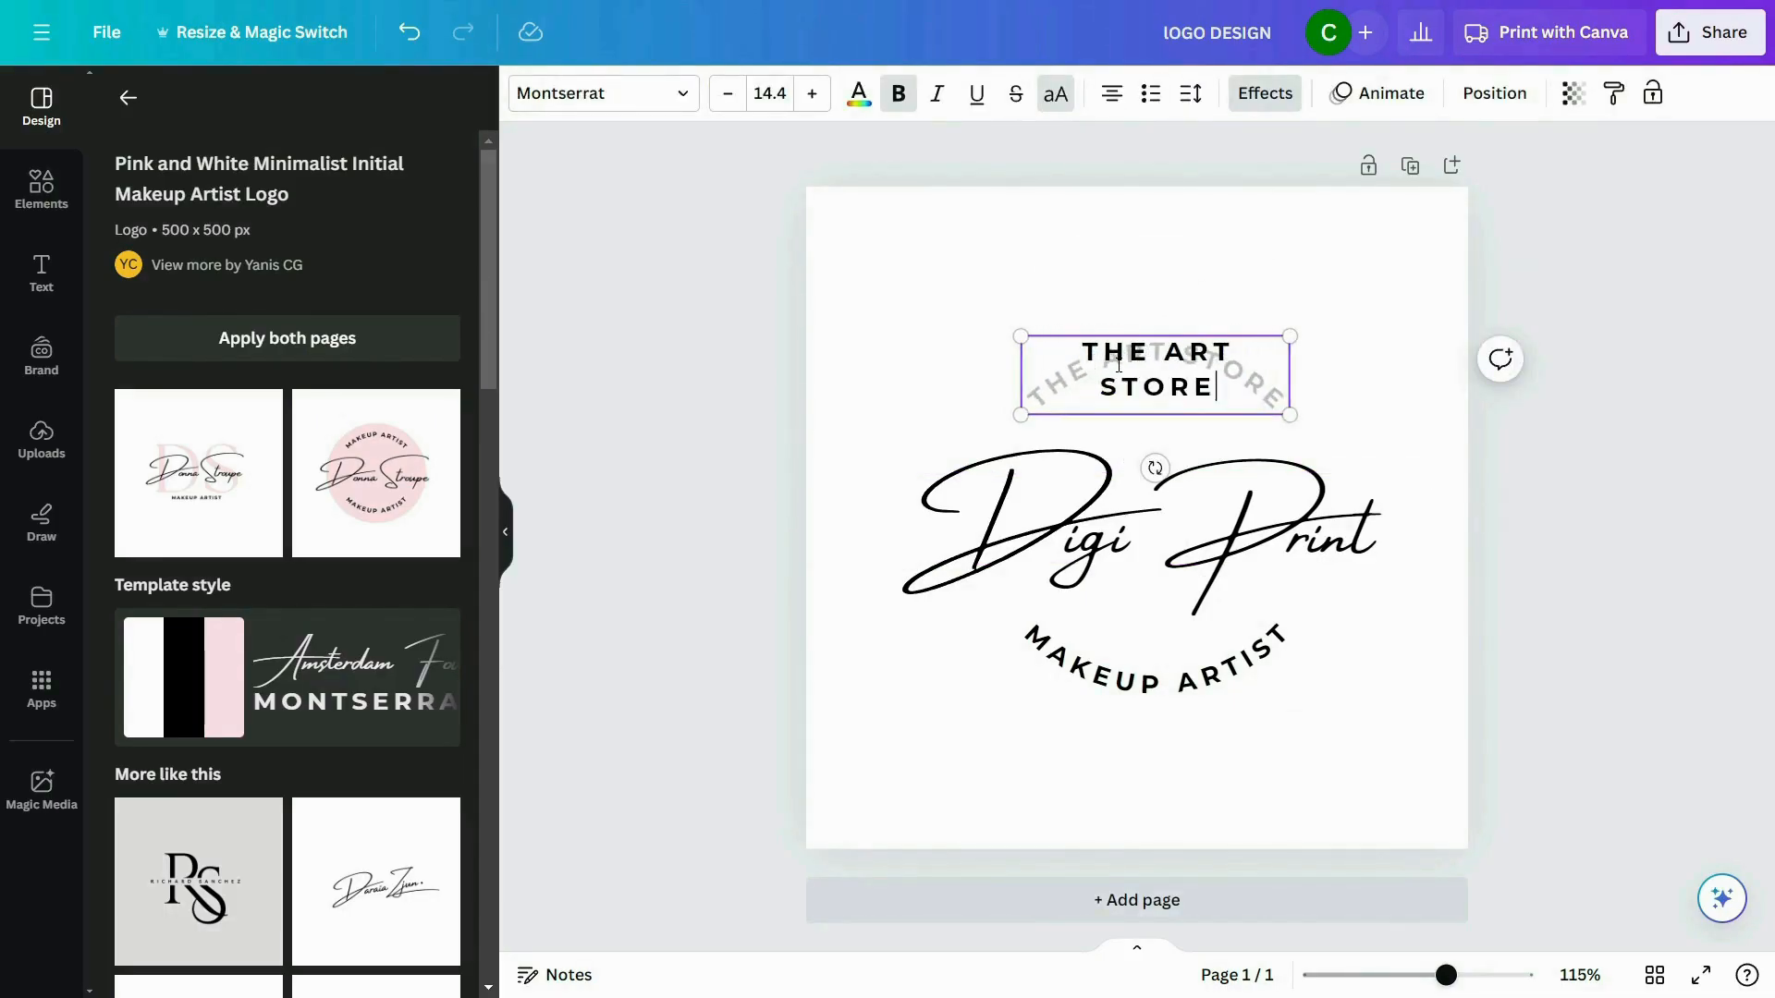
left_click(1331, 385)
double_click(1162, 681)
type("THE ART STORE")
left_click(1153, 752)
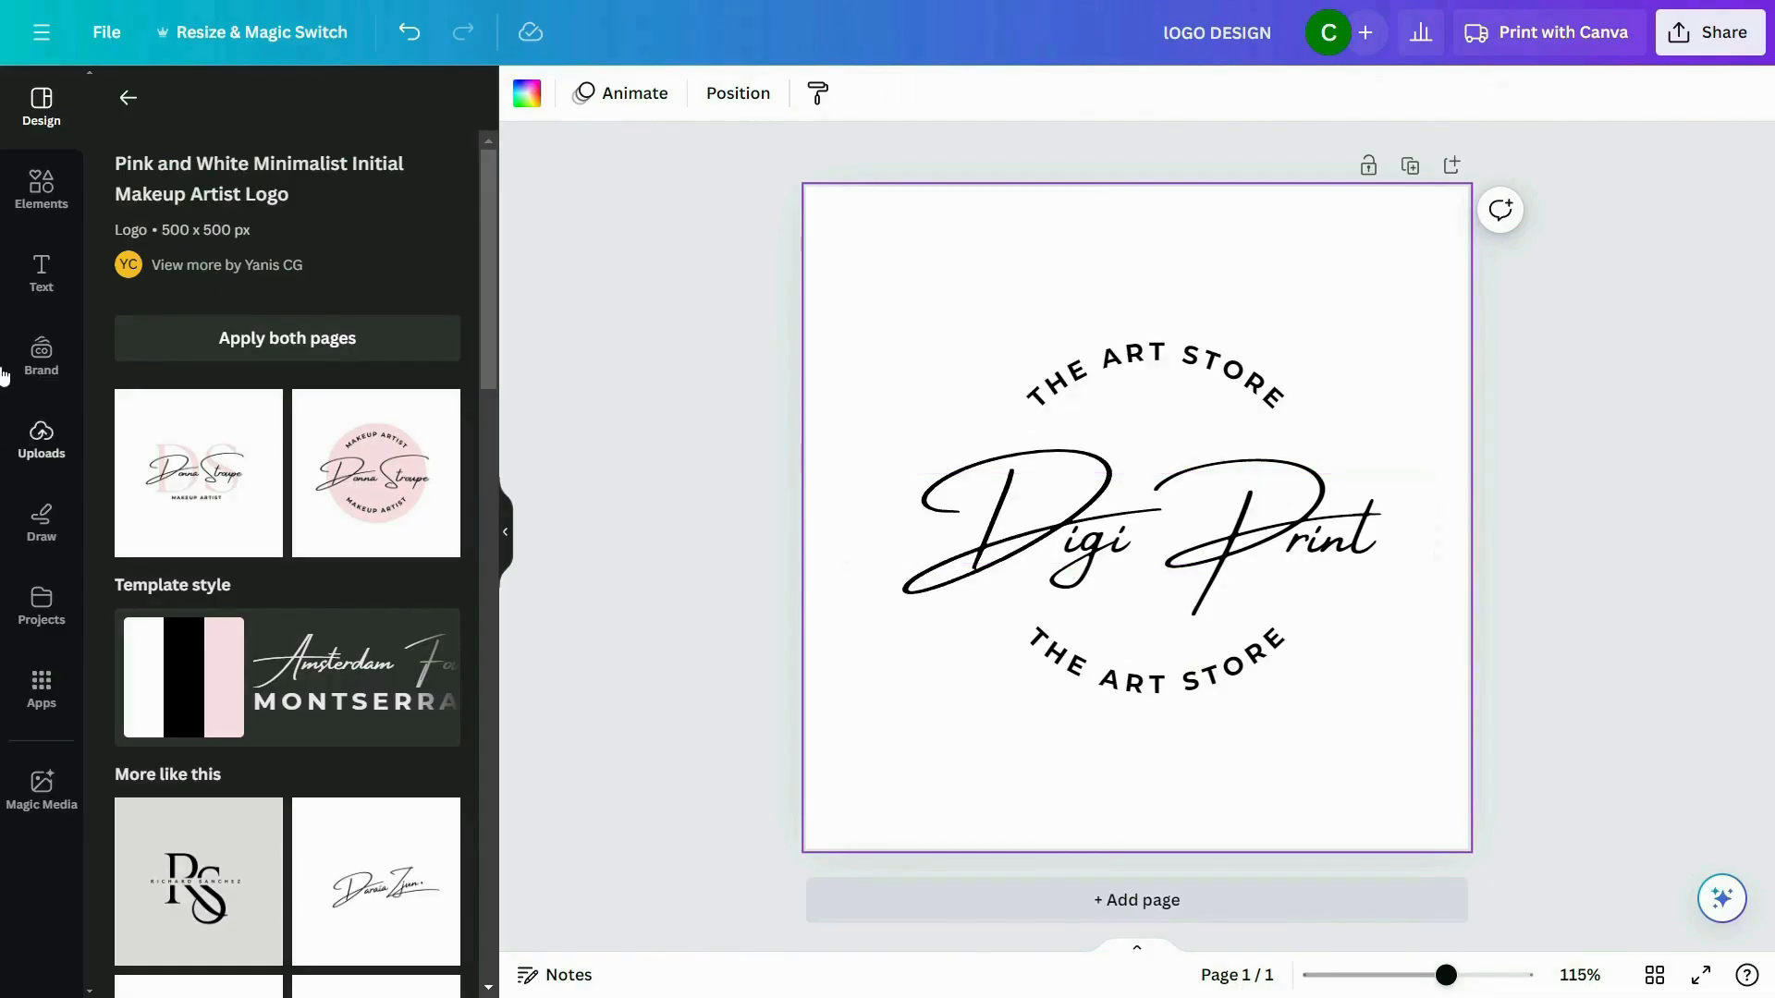
Add a heading containing only the letter "n" and place it between the words Digi and Print.
left_click(48, 276)
left_click(224, 350)
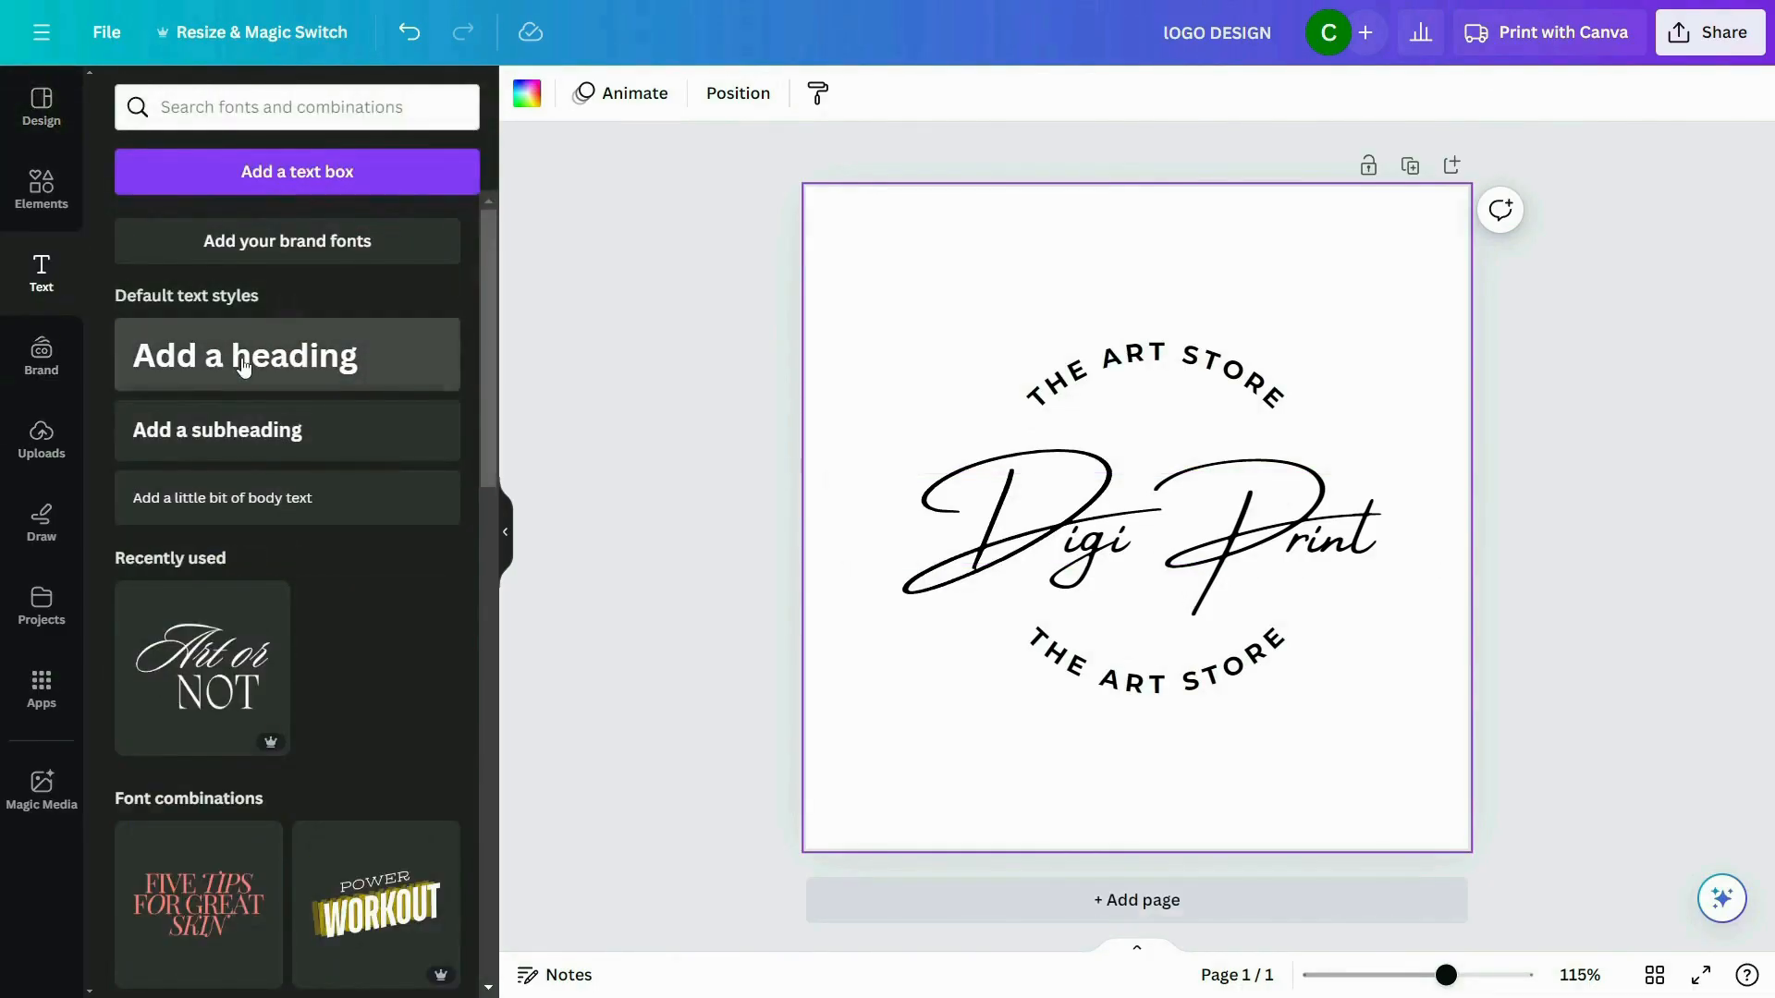
type("mn")
key("BackSpace")
key("BackSpace")
type("n")
left_click(1060, 692)
mouse_move(1137, 523)
left_mouse_down()
mouse_move(1166, 501)
mouse_move(1158, 536)
left_mouse_up()
Change the font of the "n" to the handwriting font Mistrully.
left_click(617, 93)
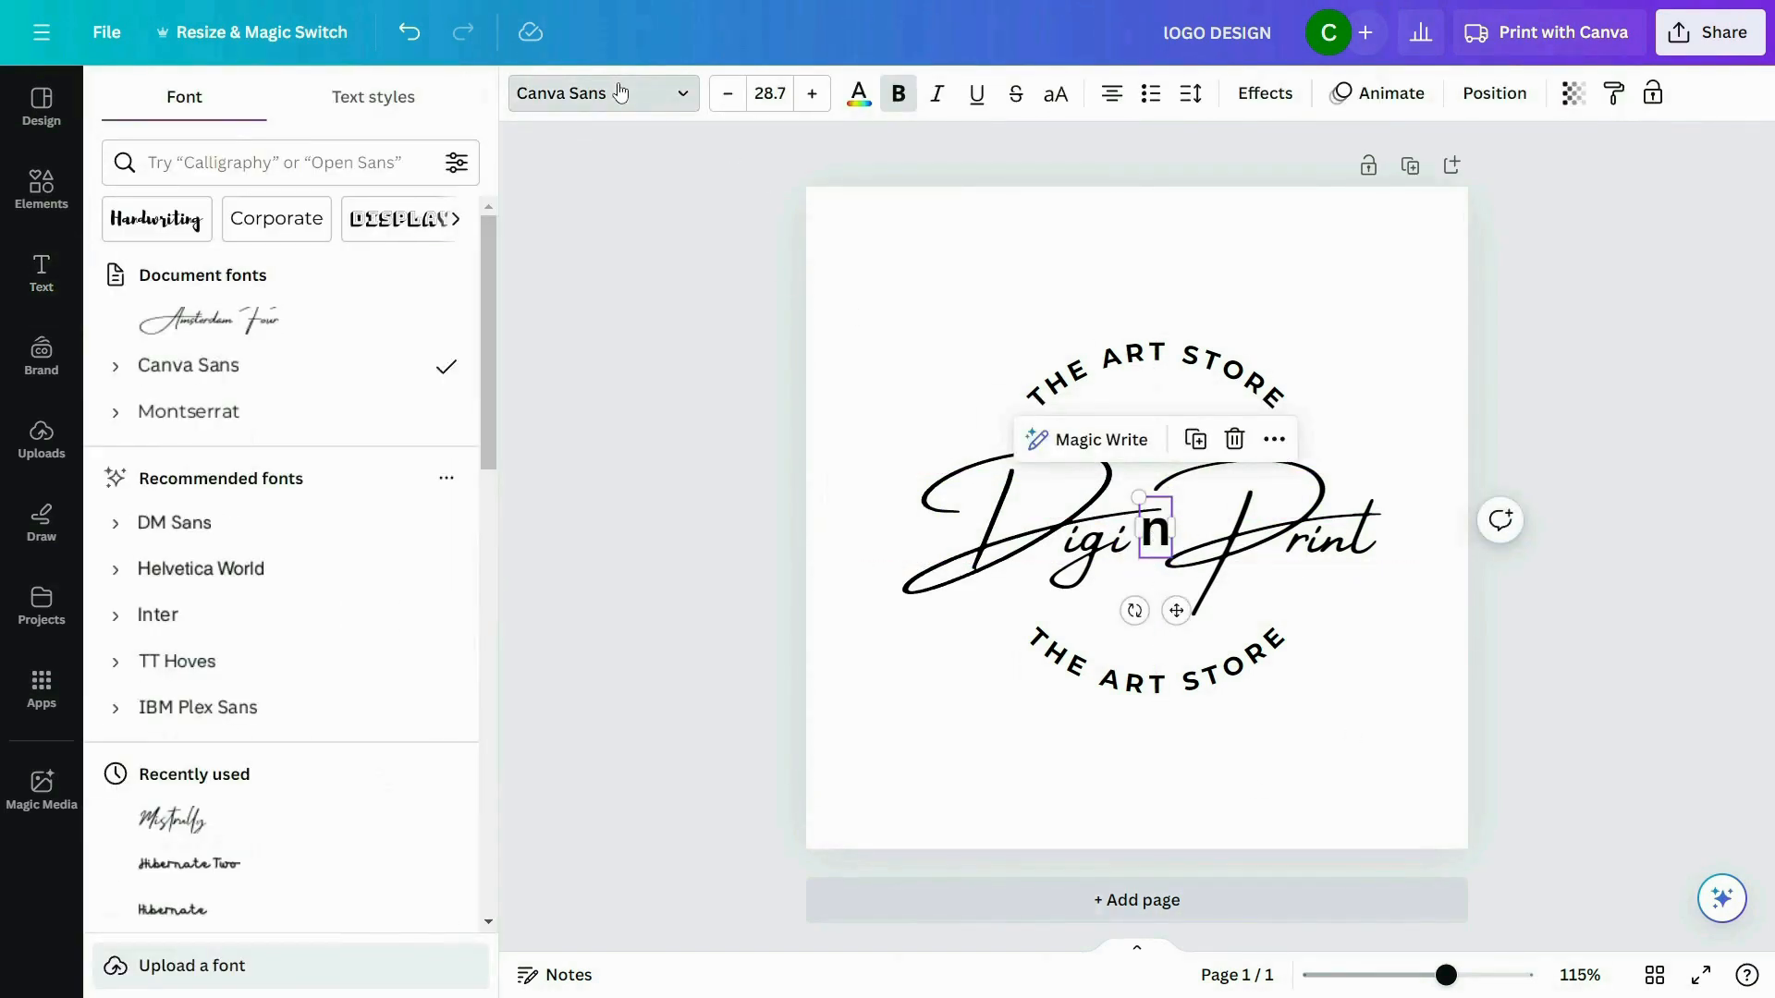
left_click(155, 218)
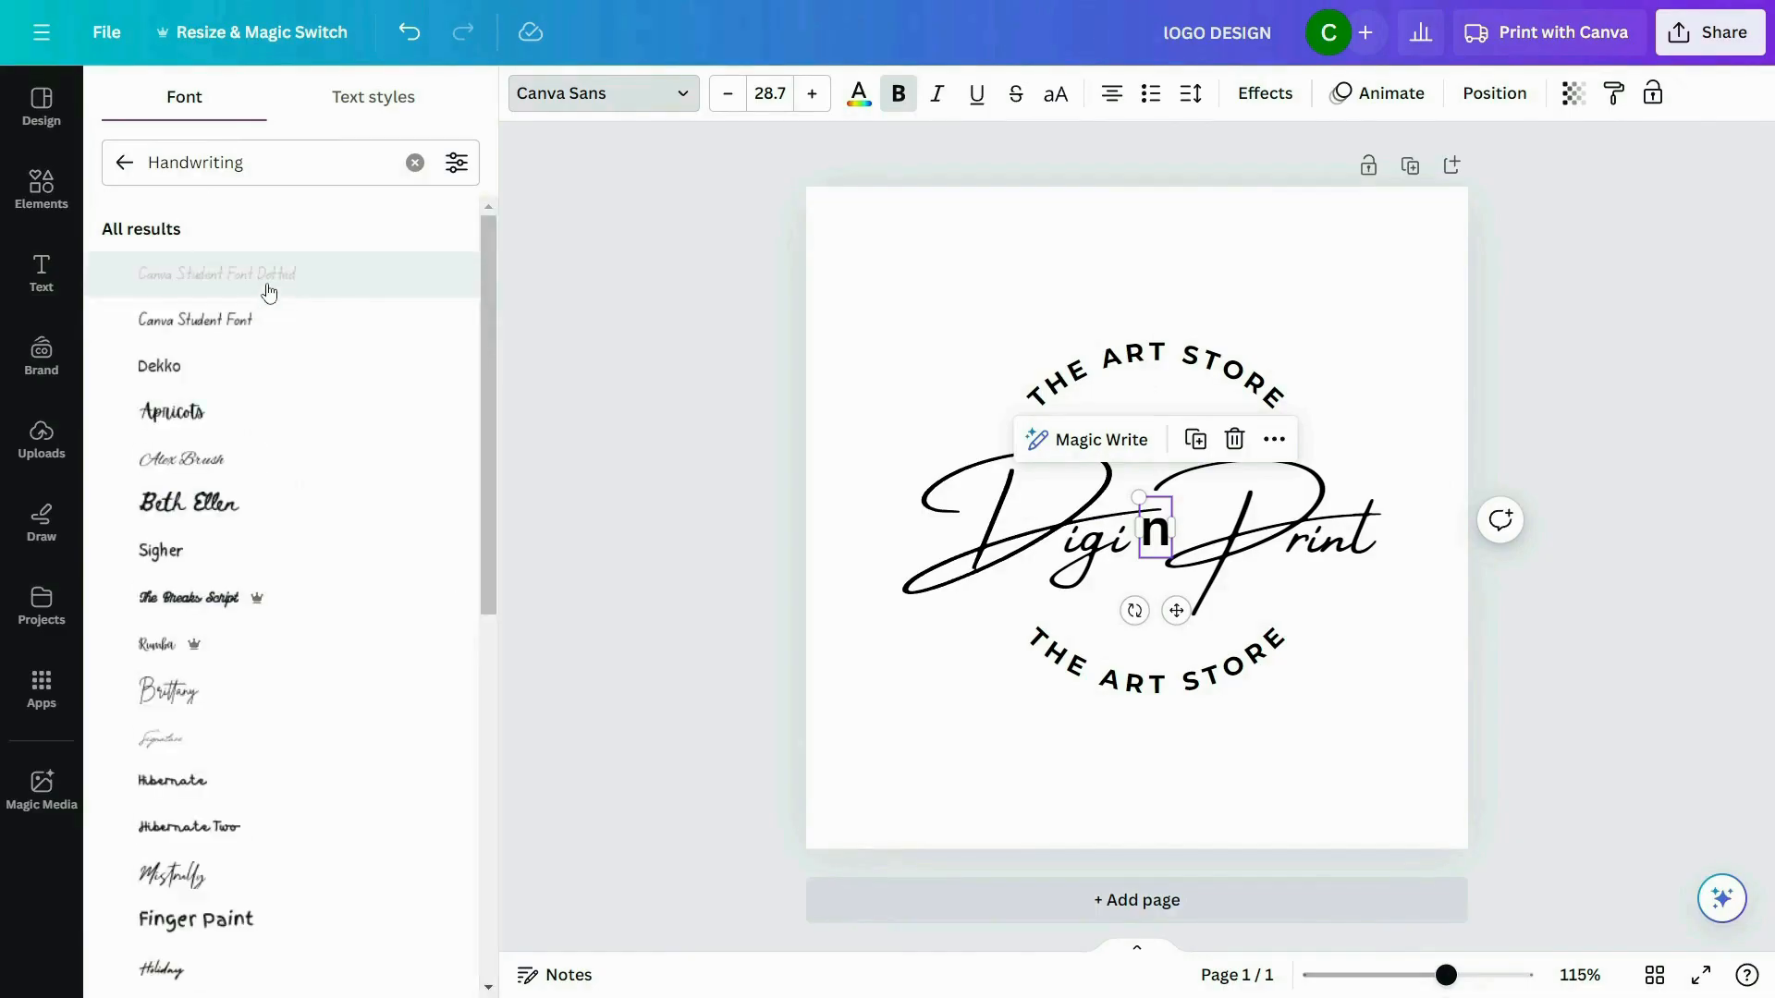
scroll(267, 366, "down", 2)
scroll(267, 366, "down", 1)
left_click(262, 644)
left_click(1045, 744)
Position the "n" in the gap between Digi and Print so it lines up with the lowercase script letters.
left_click(1156, 527)
mouse_move(1144, 556)
left_mouse_down()
mouse_move(1129, 570)
mouse_move(1137, 554)
left_mouse_up()
left_click(1194, 529)
left_click(1194, 529)
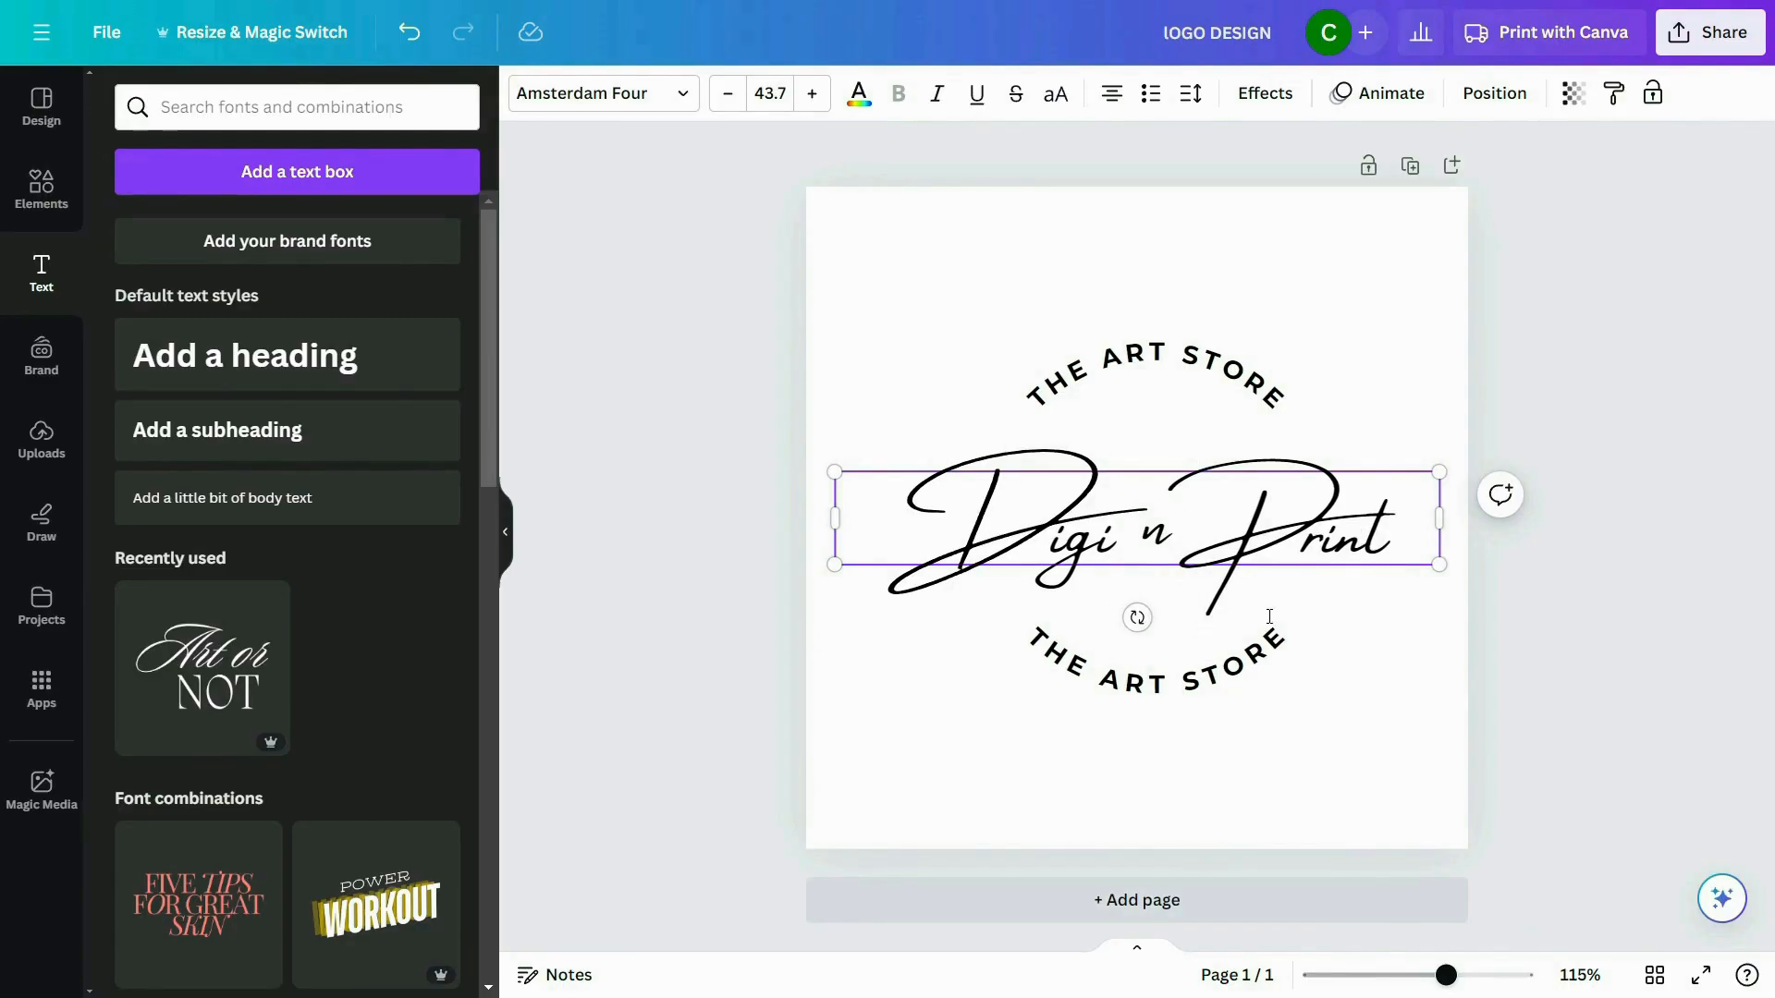
left_click(1386, 677)
left_click(1155, 518)
left_click_drag(1157, 522, 1155, 541)
left_click(1445, 698)
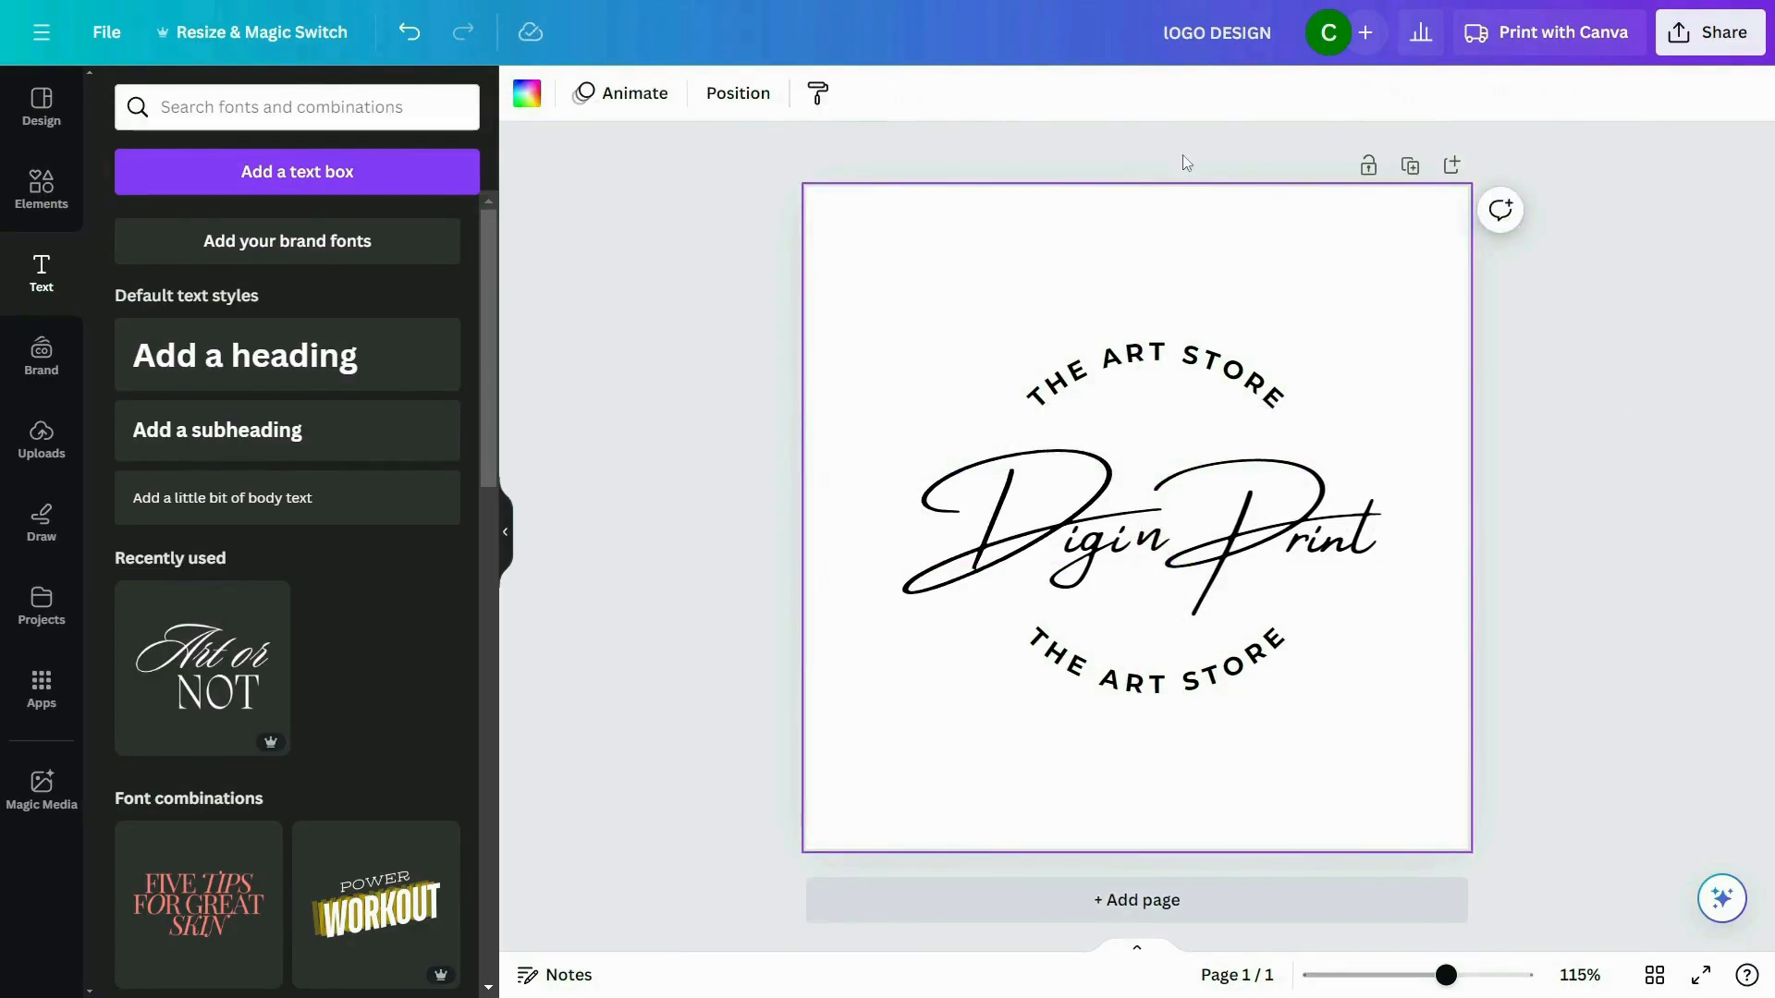
Set the page background to the custom colour #EDE7DA.
left_click(527, 94)
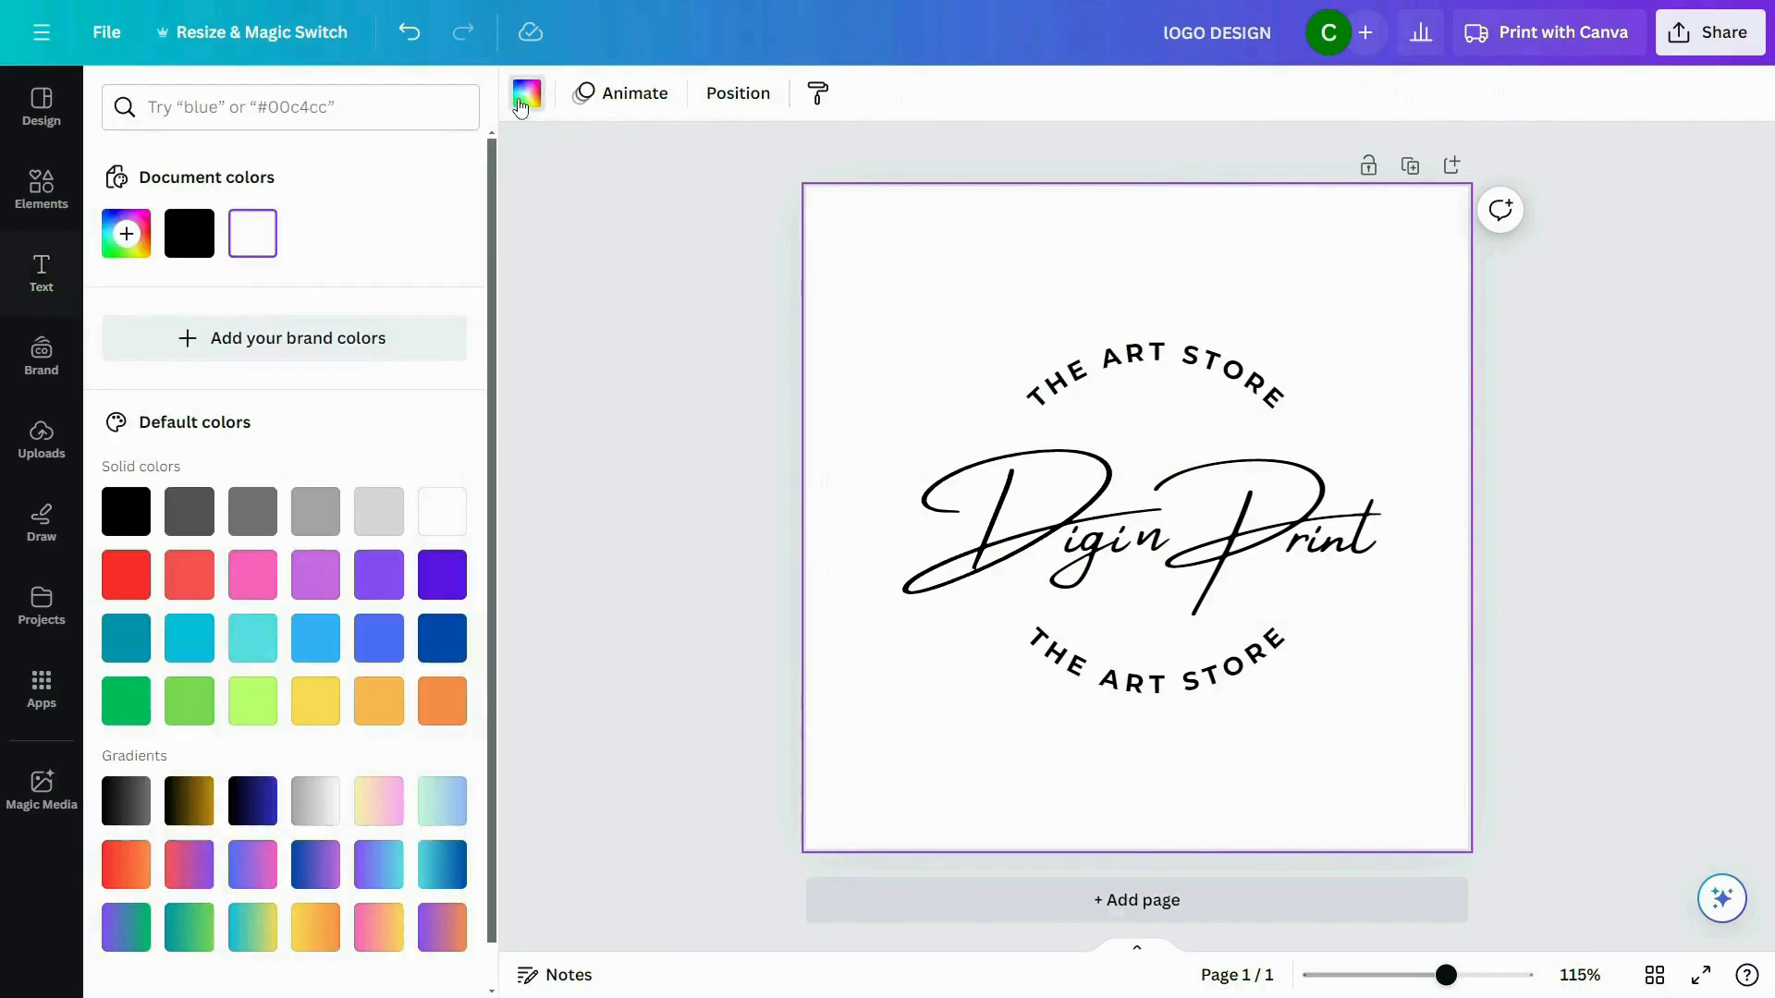
left_click(126, 235)
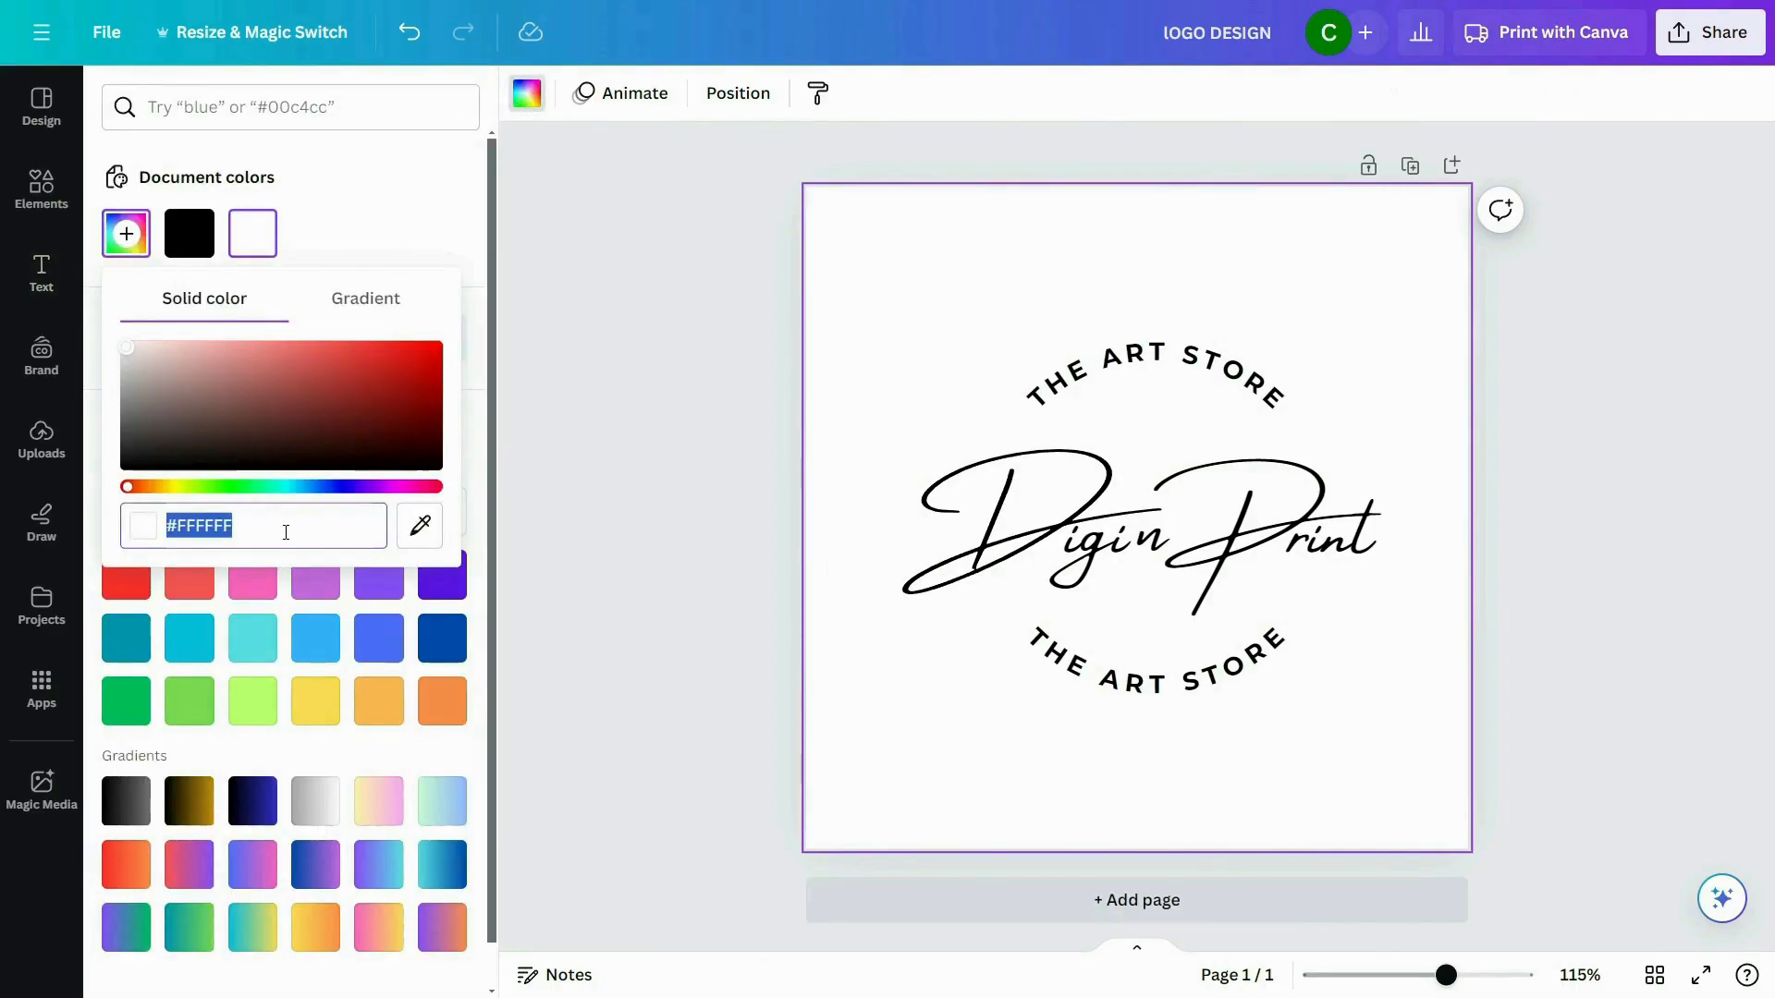
type("#EE")
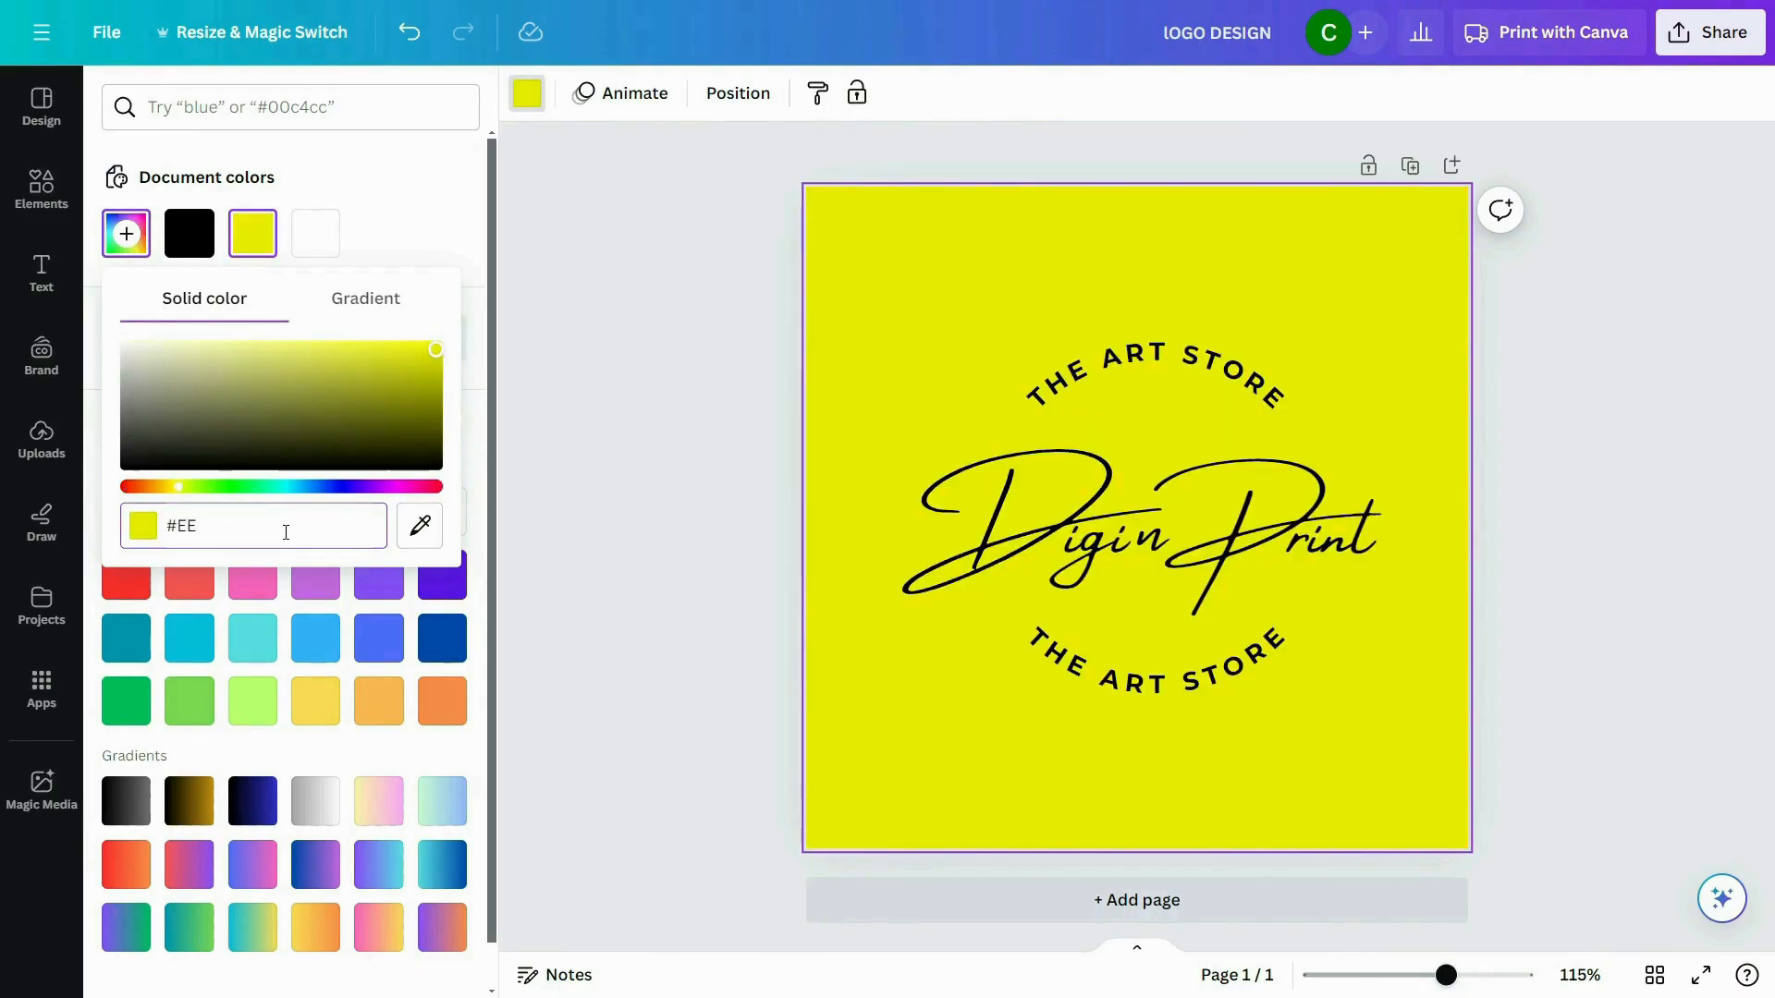
key("BackSpace")
type("DE")
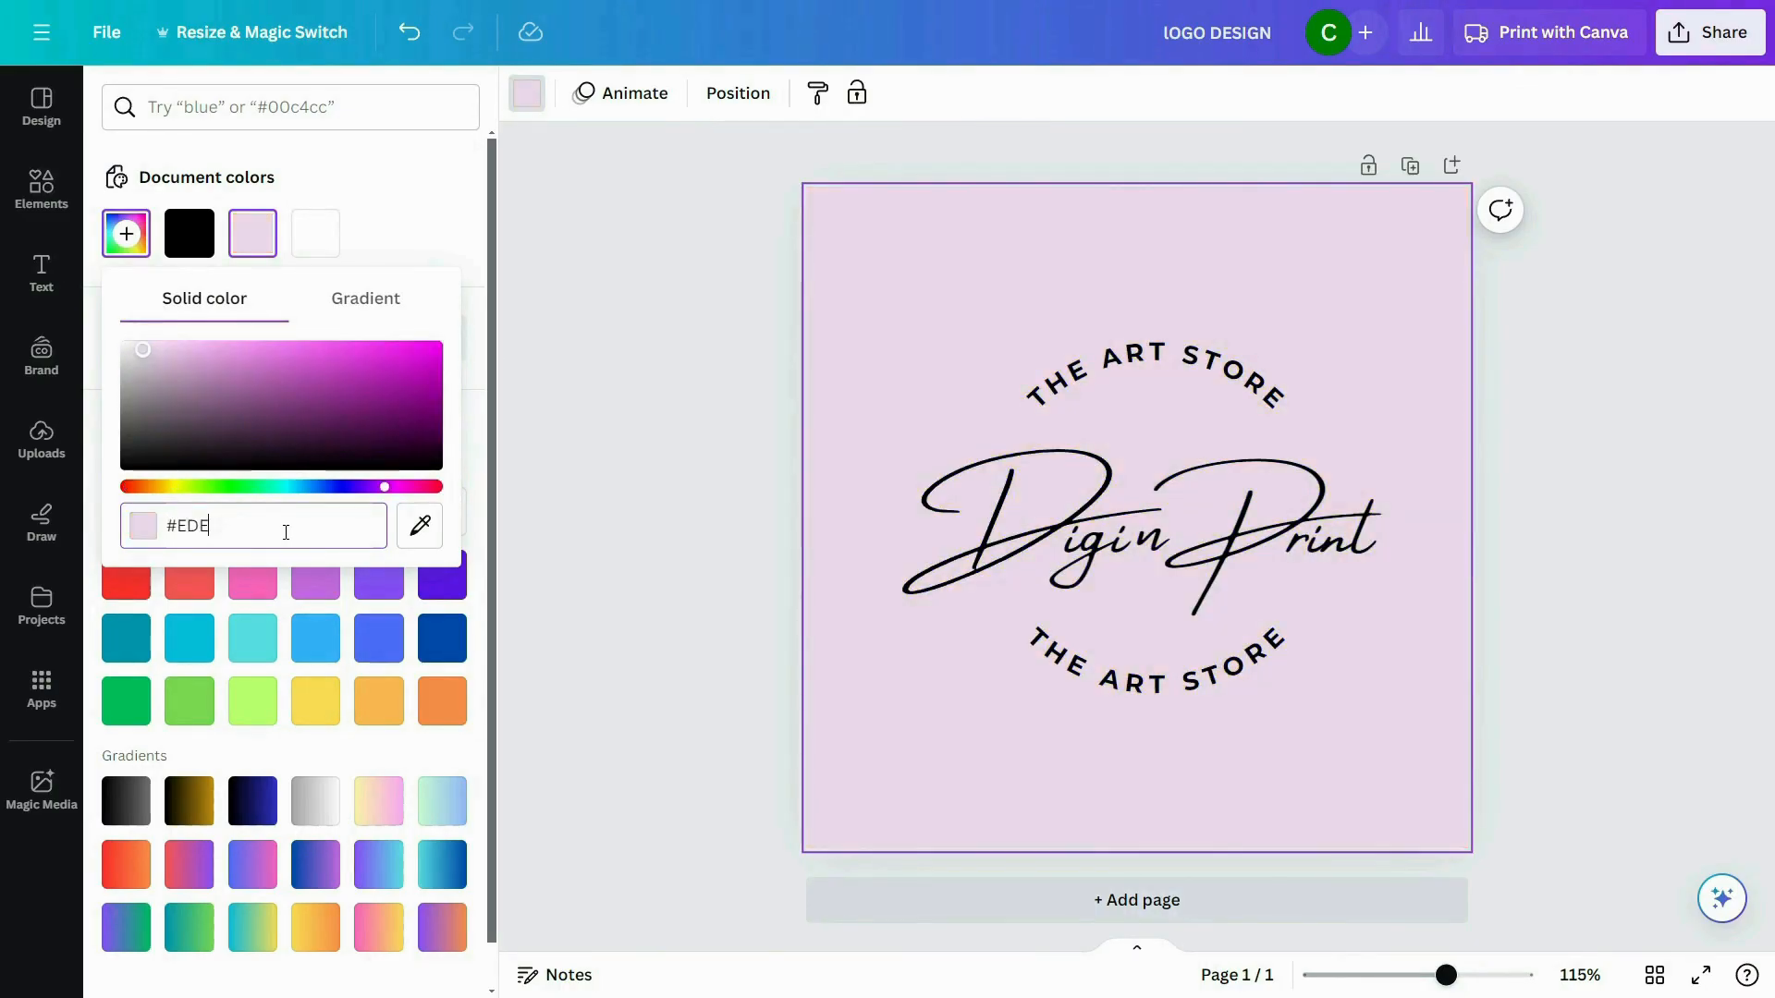
type("7DA")
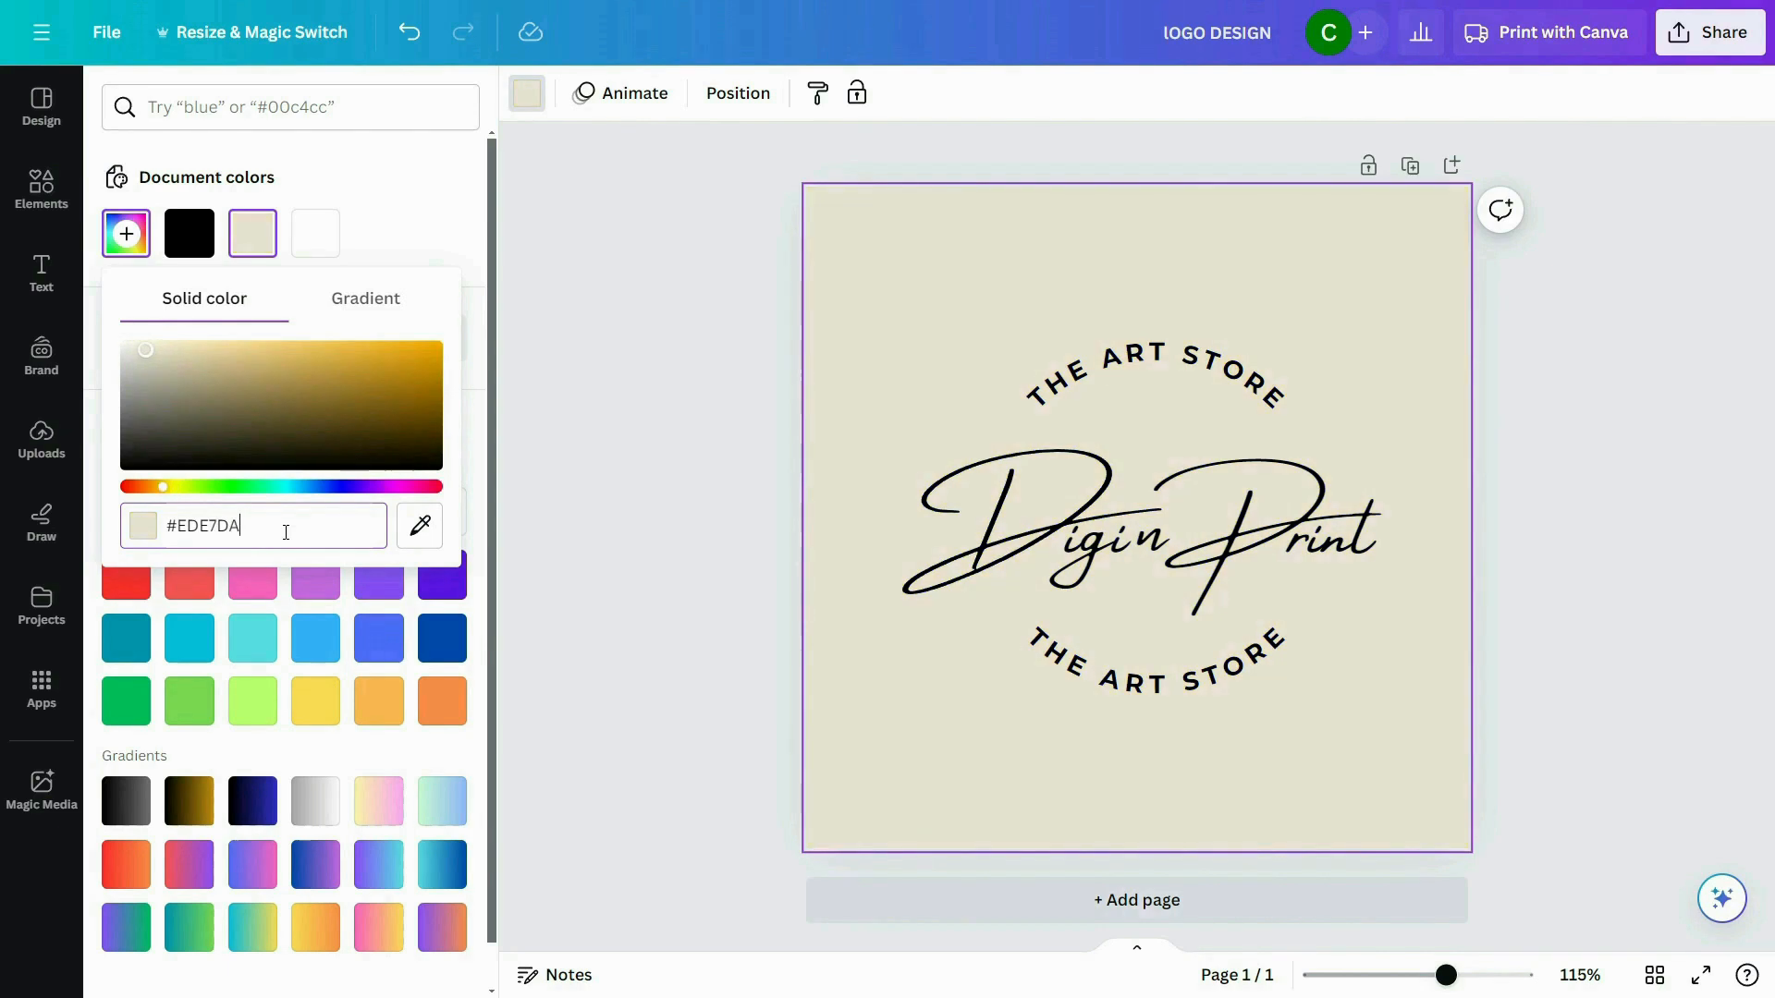
left_click(606, 523)
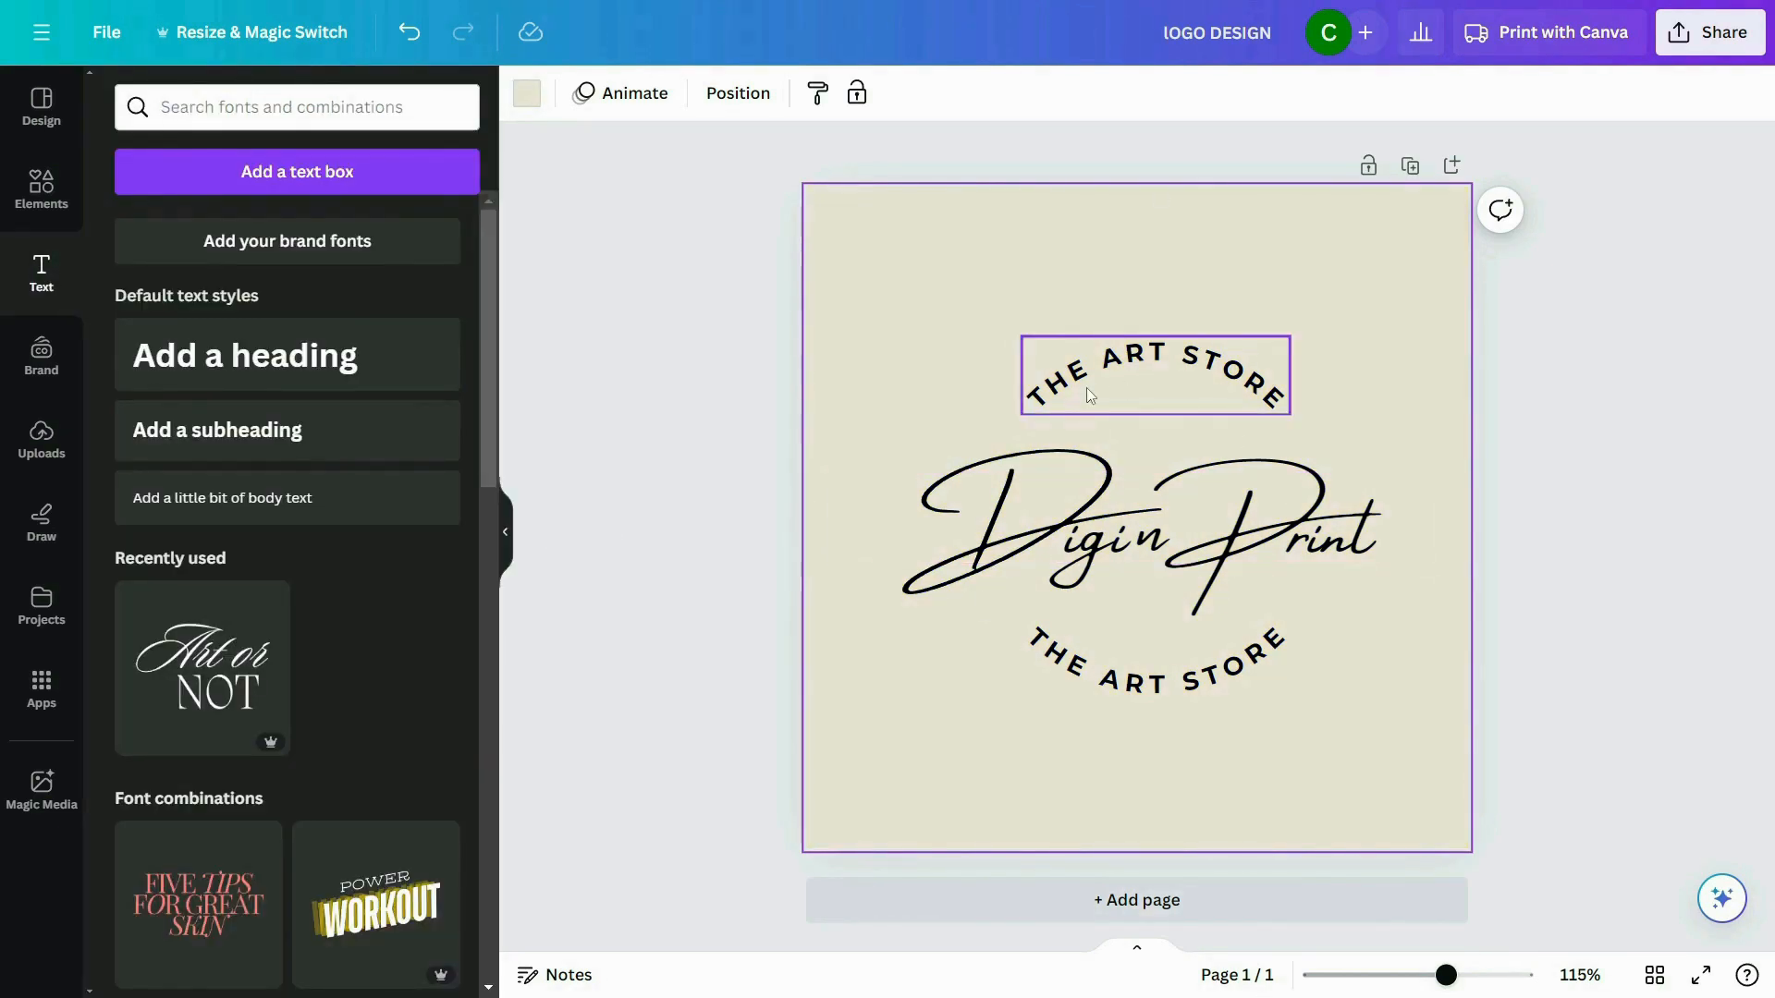
Set the Digi Print script text to the custom brown colour #915B39.
left_click(1055, 536)
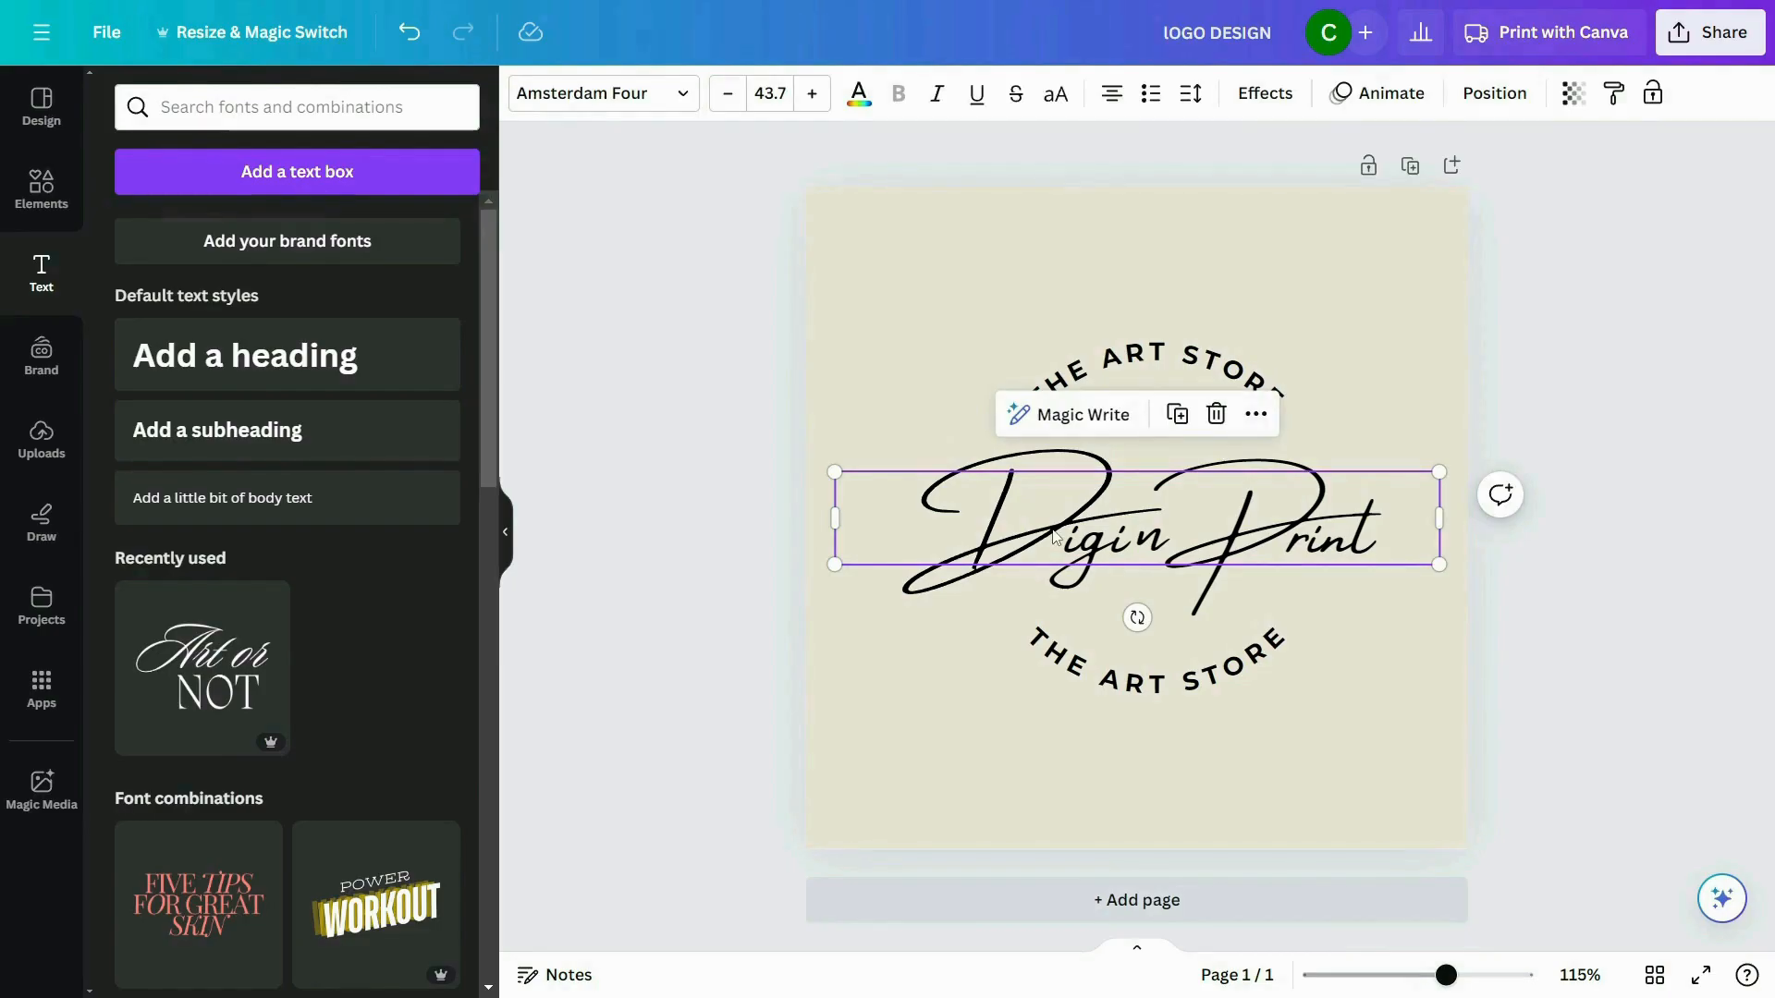
left_click(858, 93)
left_click(126, 233)
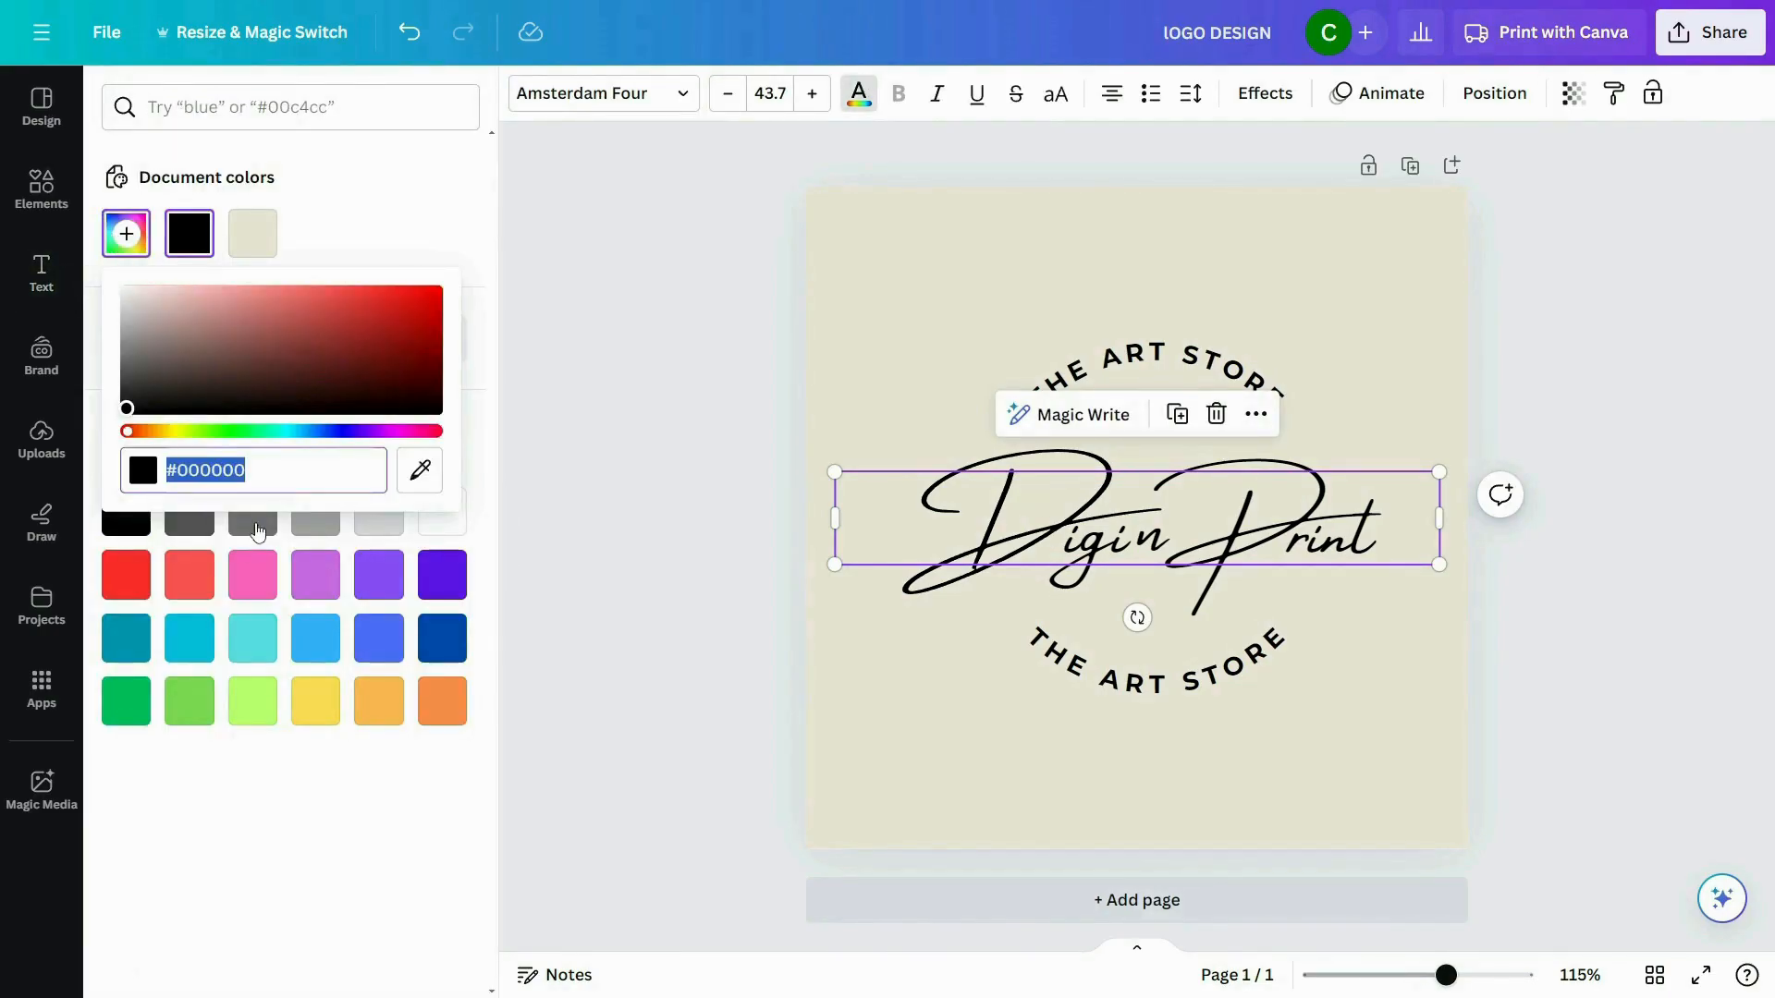
type("#915")
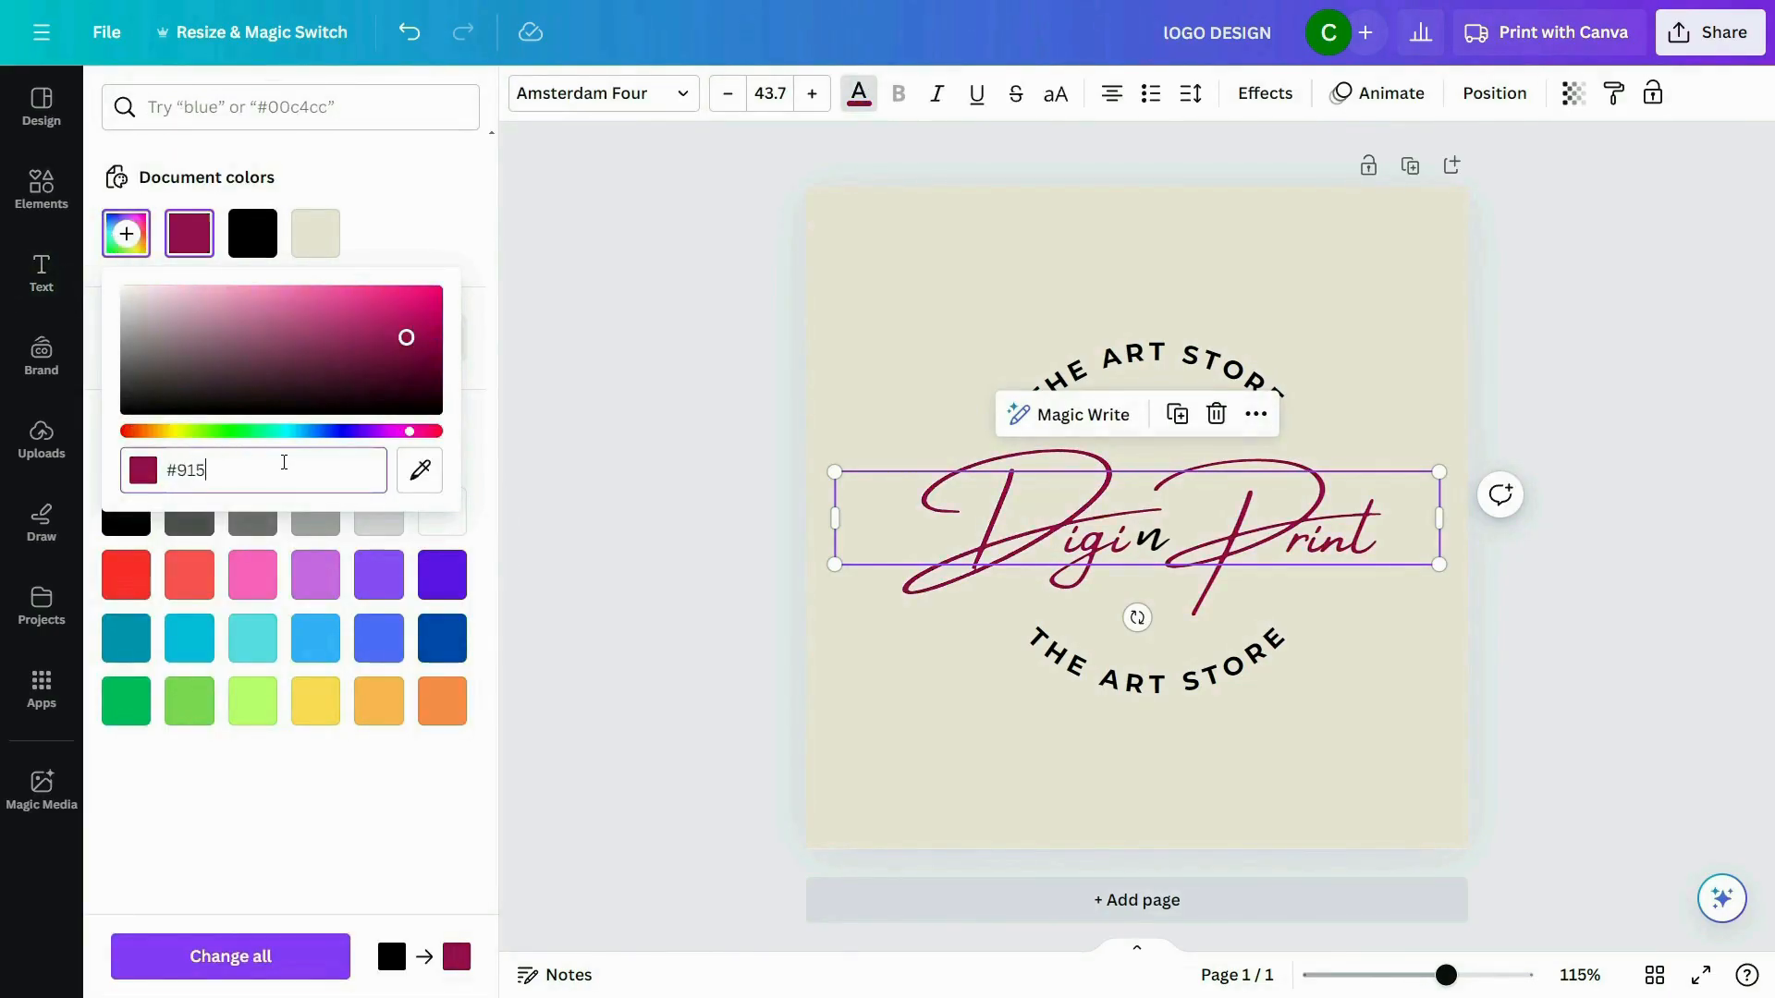
type("B39")
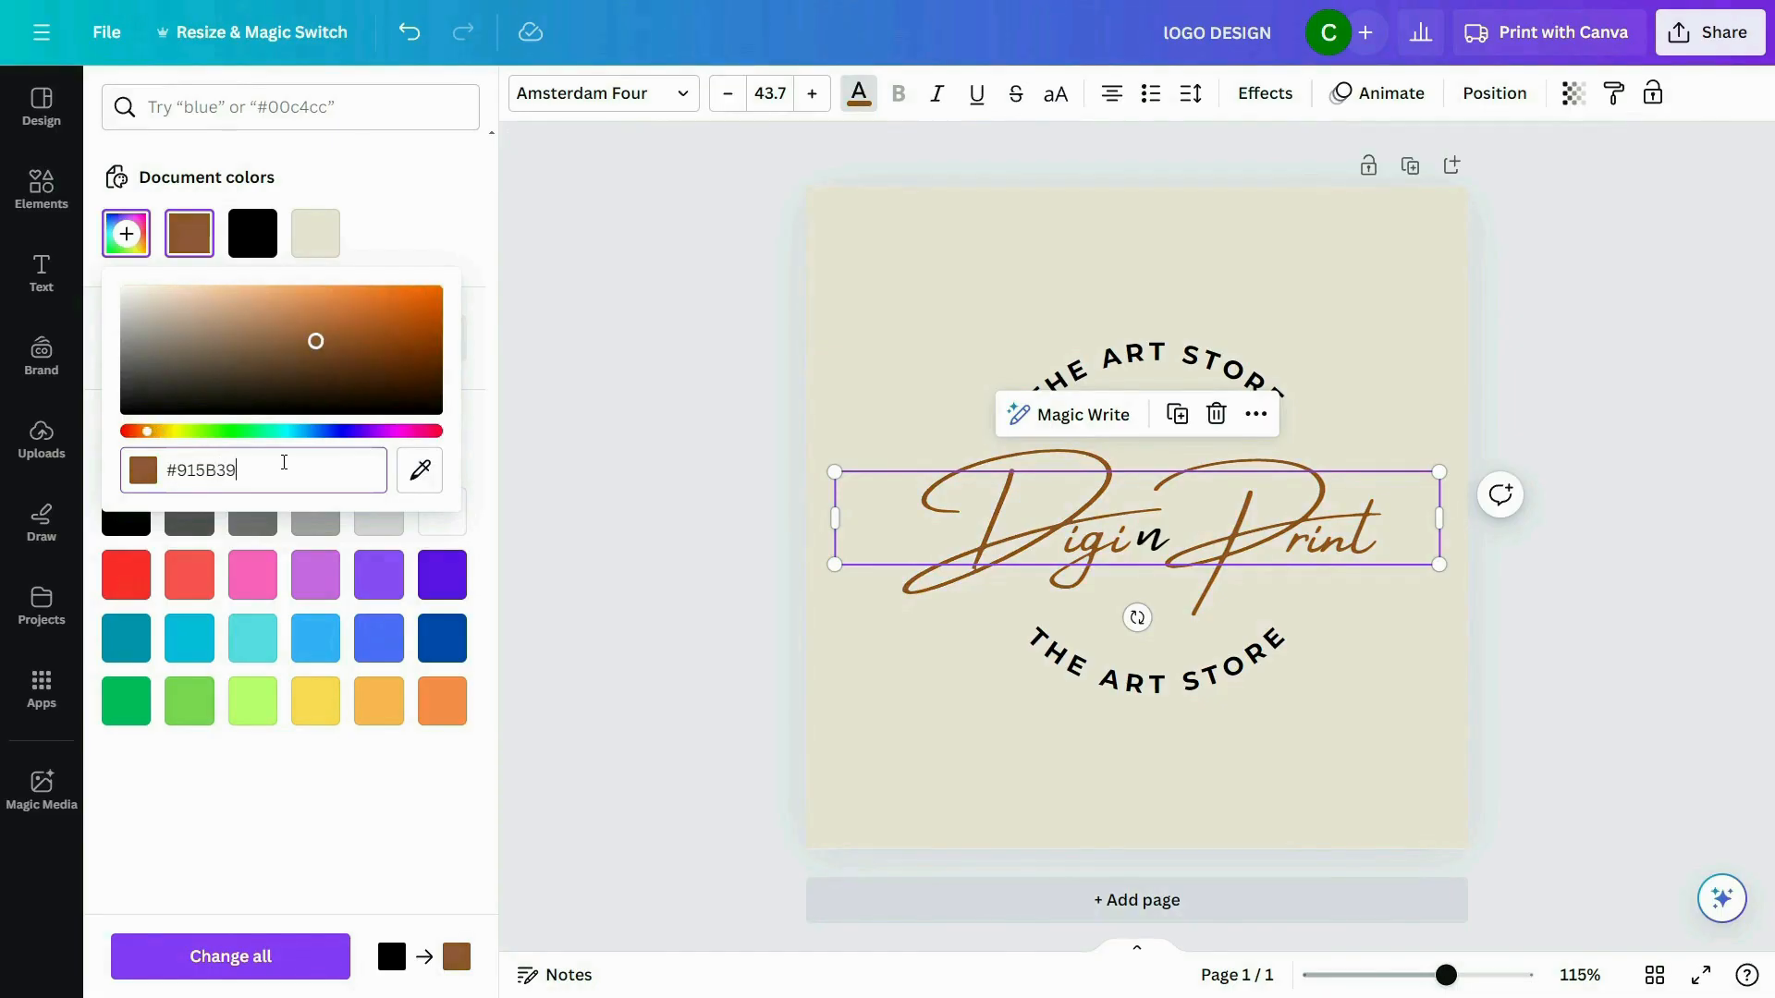
left_click(747, 354)
Recolour the separate "n" with the brown document colour used for the Digi Print script.
left_click(1150, 535)
left_click(858, 94)
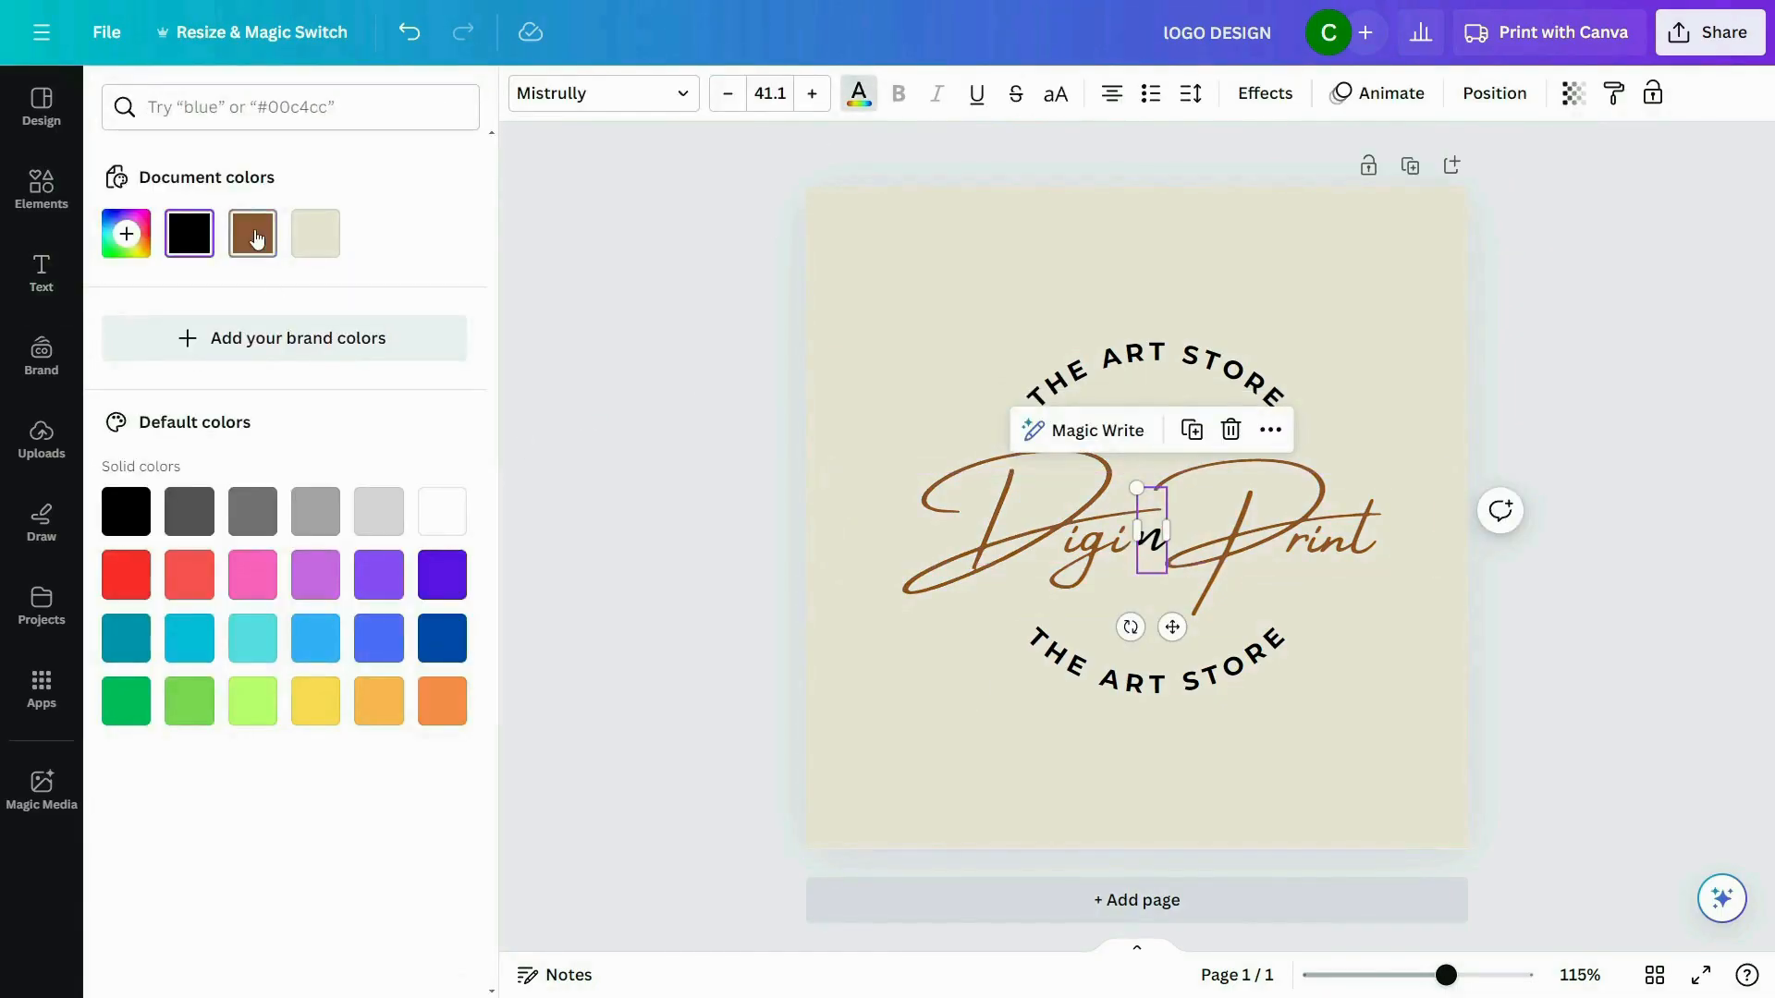
left_click(255, 237)
left_click(1089, 442)
Set the upper curved THE ART STORE text to the custom gold colour #C49B5.
left_click(1120, 364)
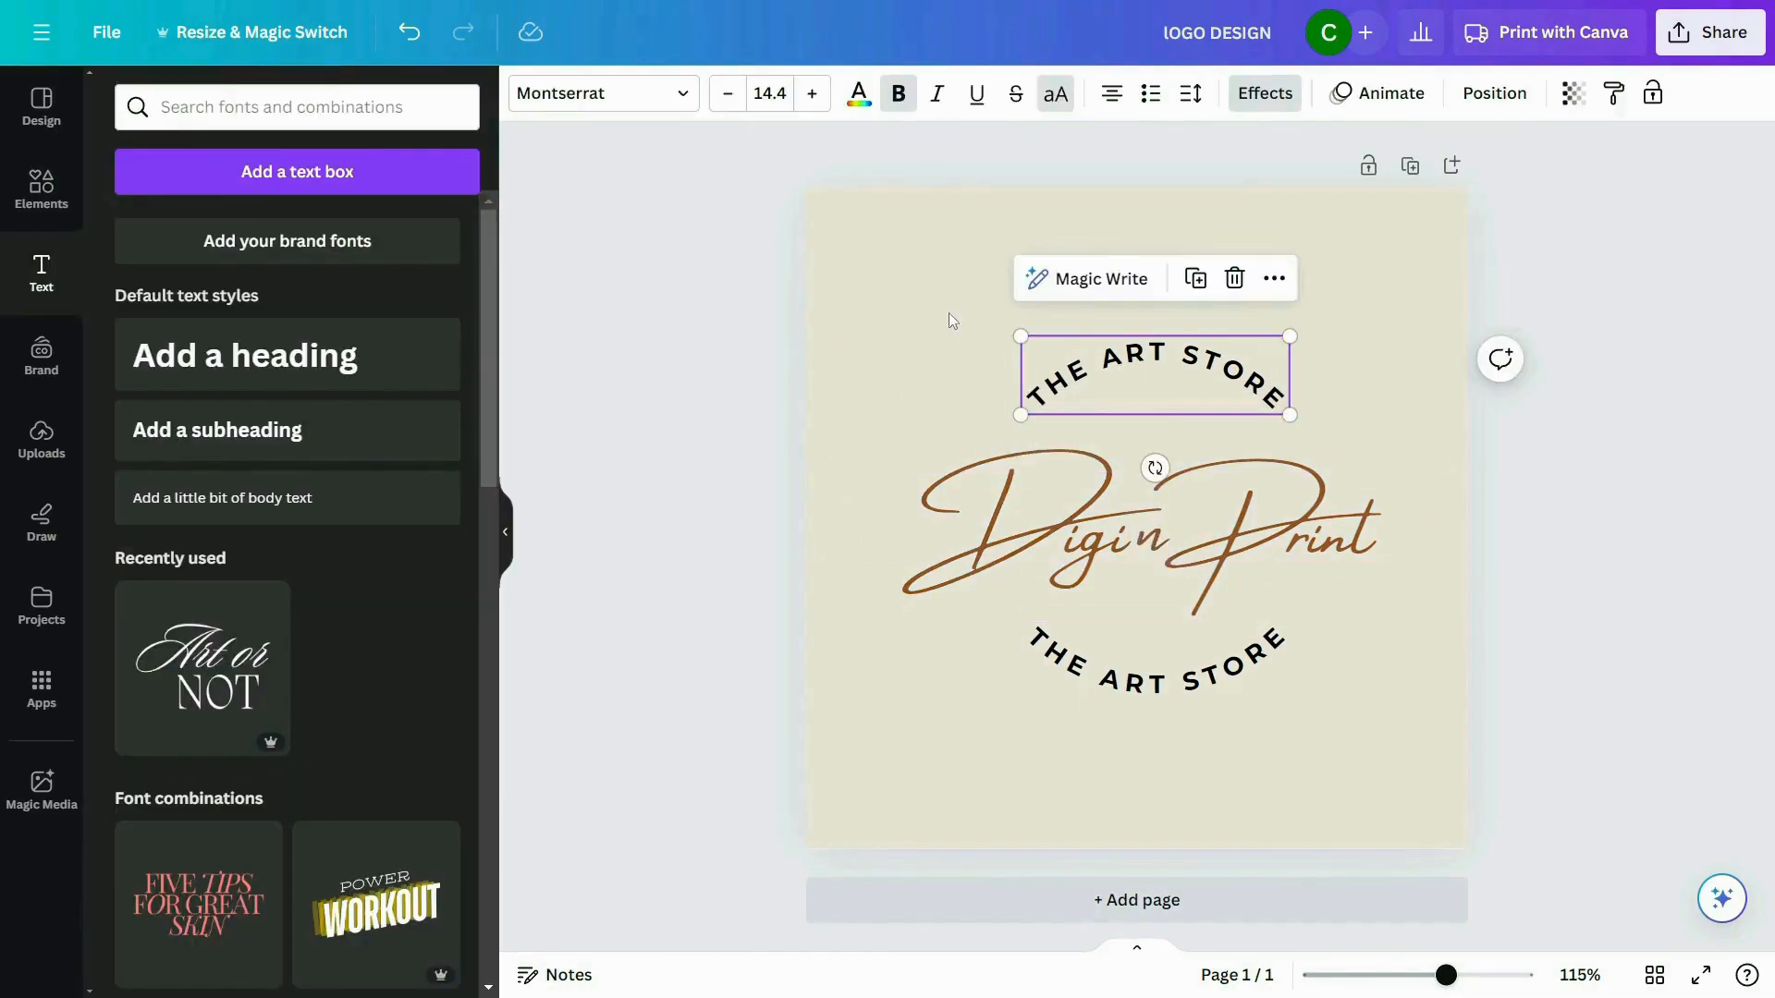
left_click(858, 94)
left_click(126, 233)
type("#C49B5")
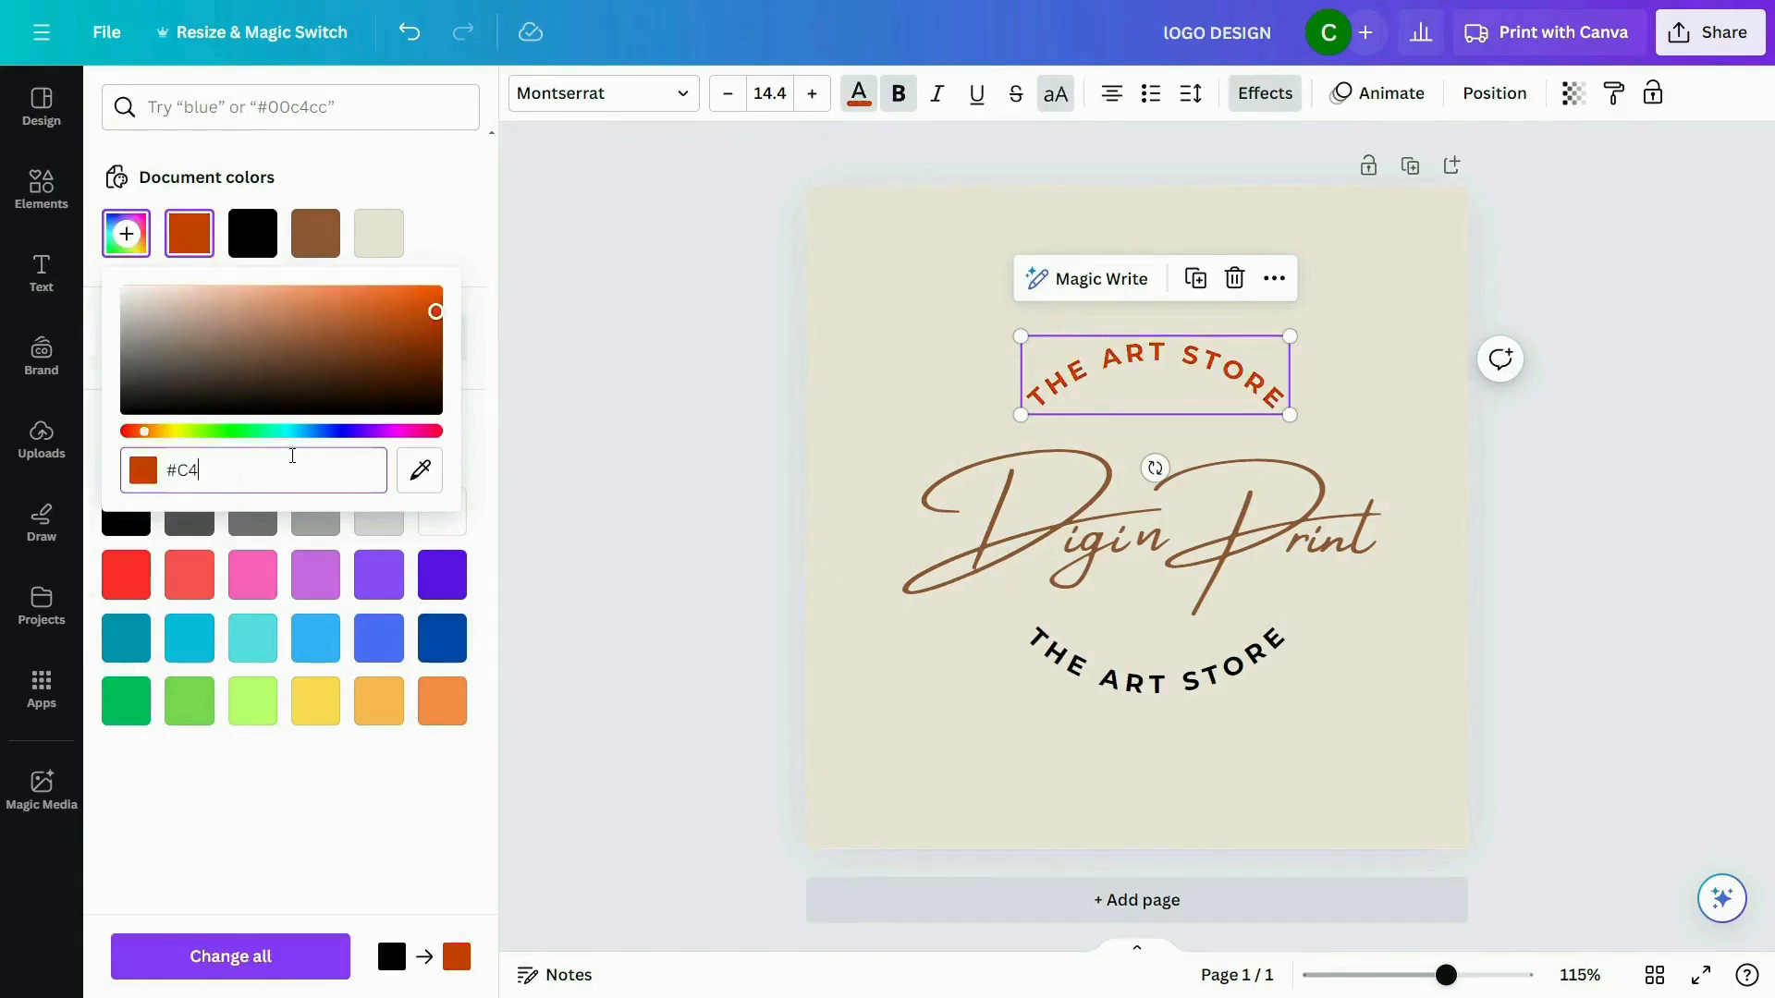
left_click(784, 515)
Recolour the lower curved THE ART STORE text with the gold document colour used for the upper one.
left_click(1115, 679)
left_click(858, 93)
left_click(316, 233)
left_click(860, 458)
scroll(1545, 711, "down", 2)
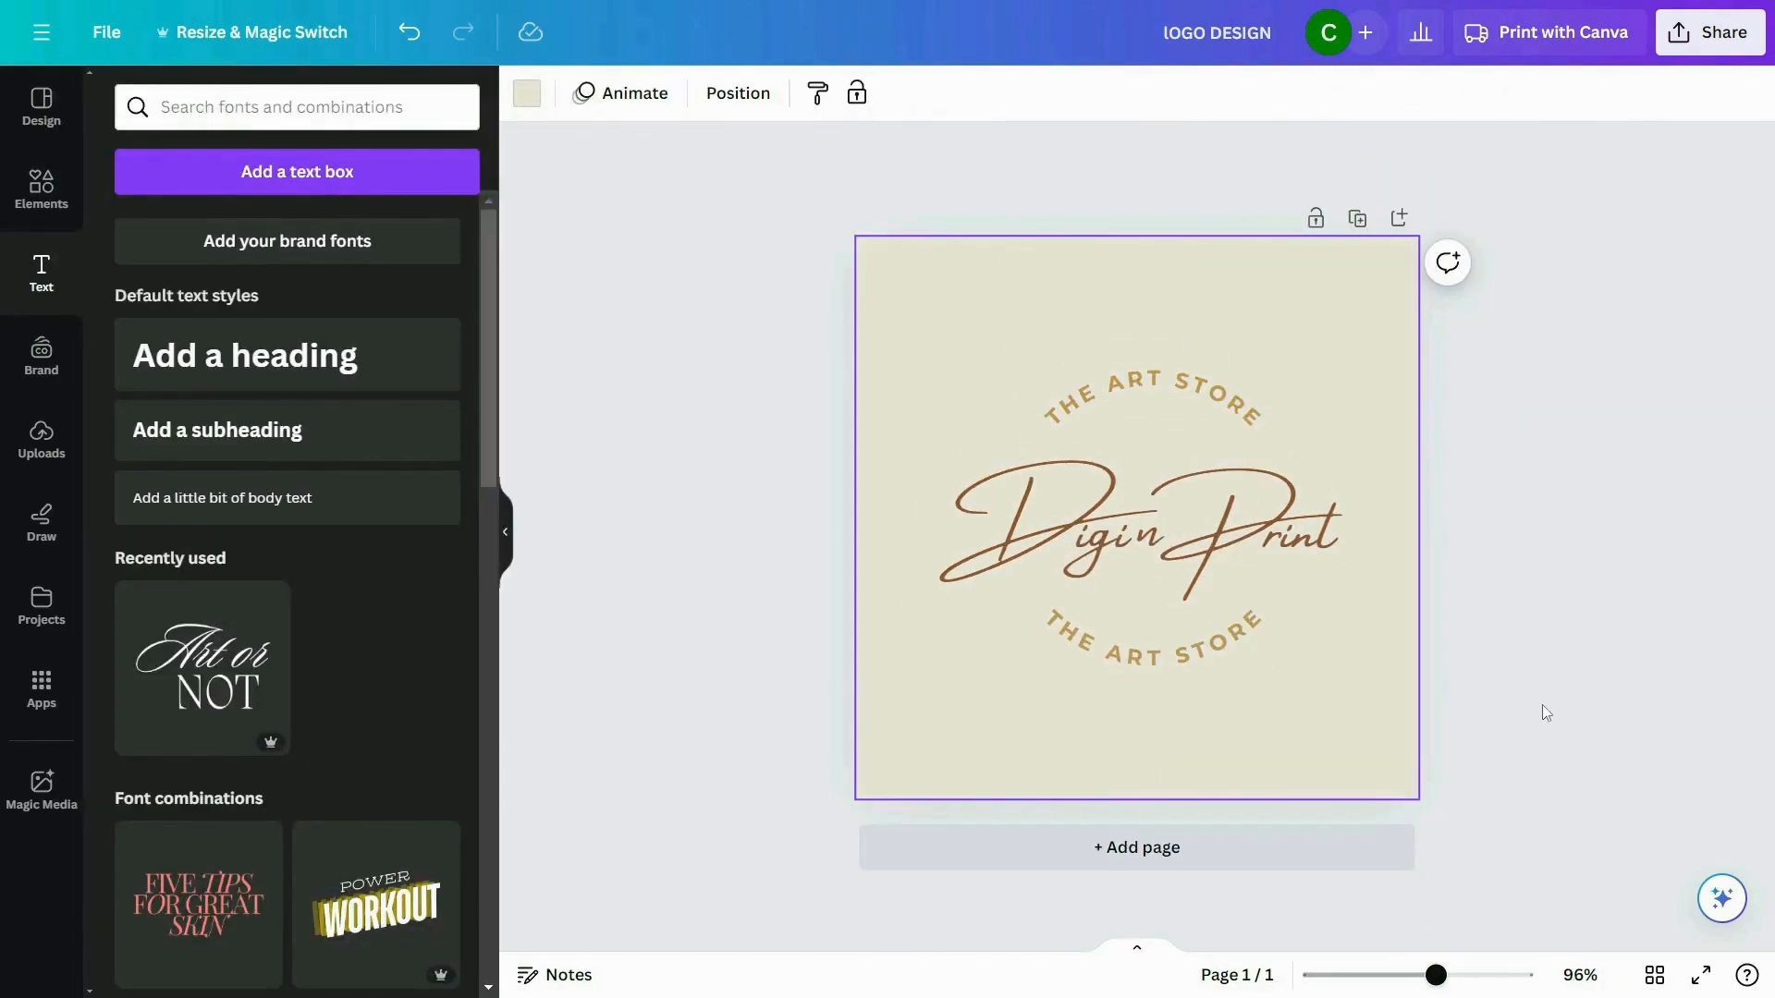
left_click(1565, 704)
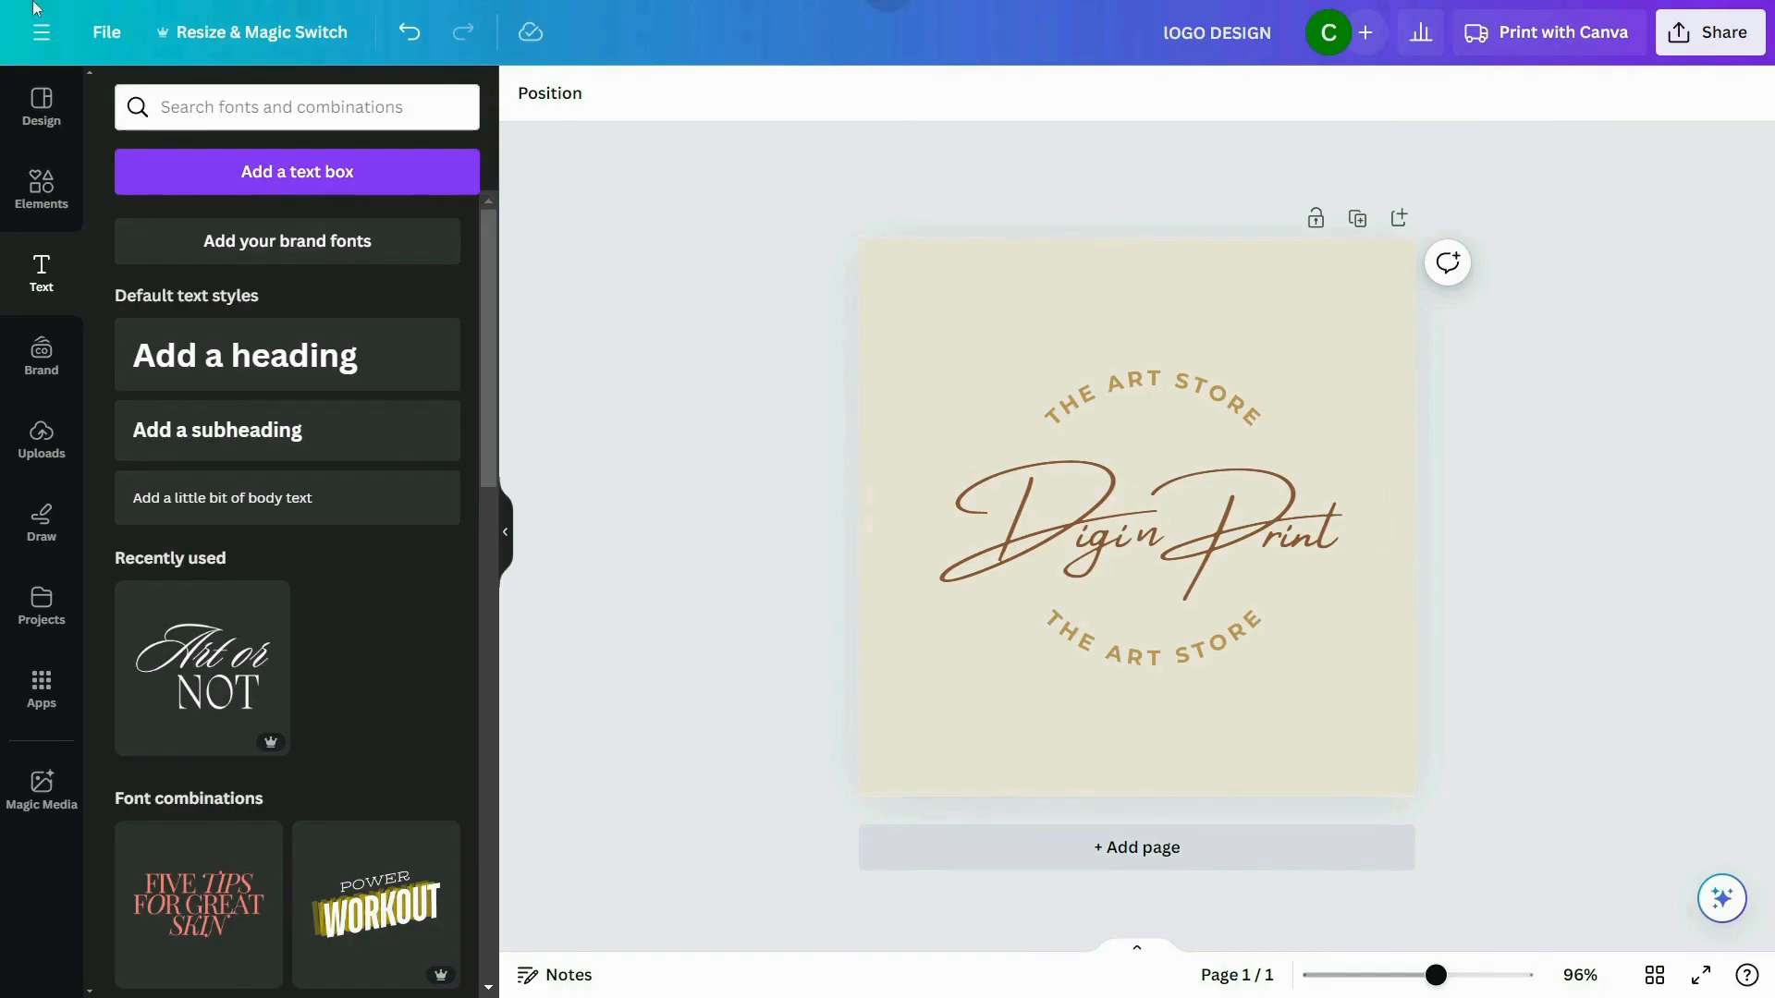
Download the logo design as a JPG file.
left_click(106, 31)
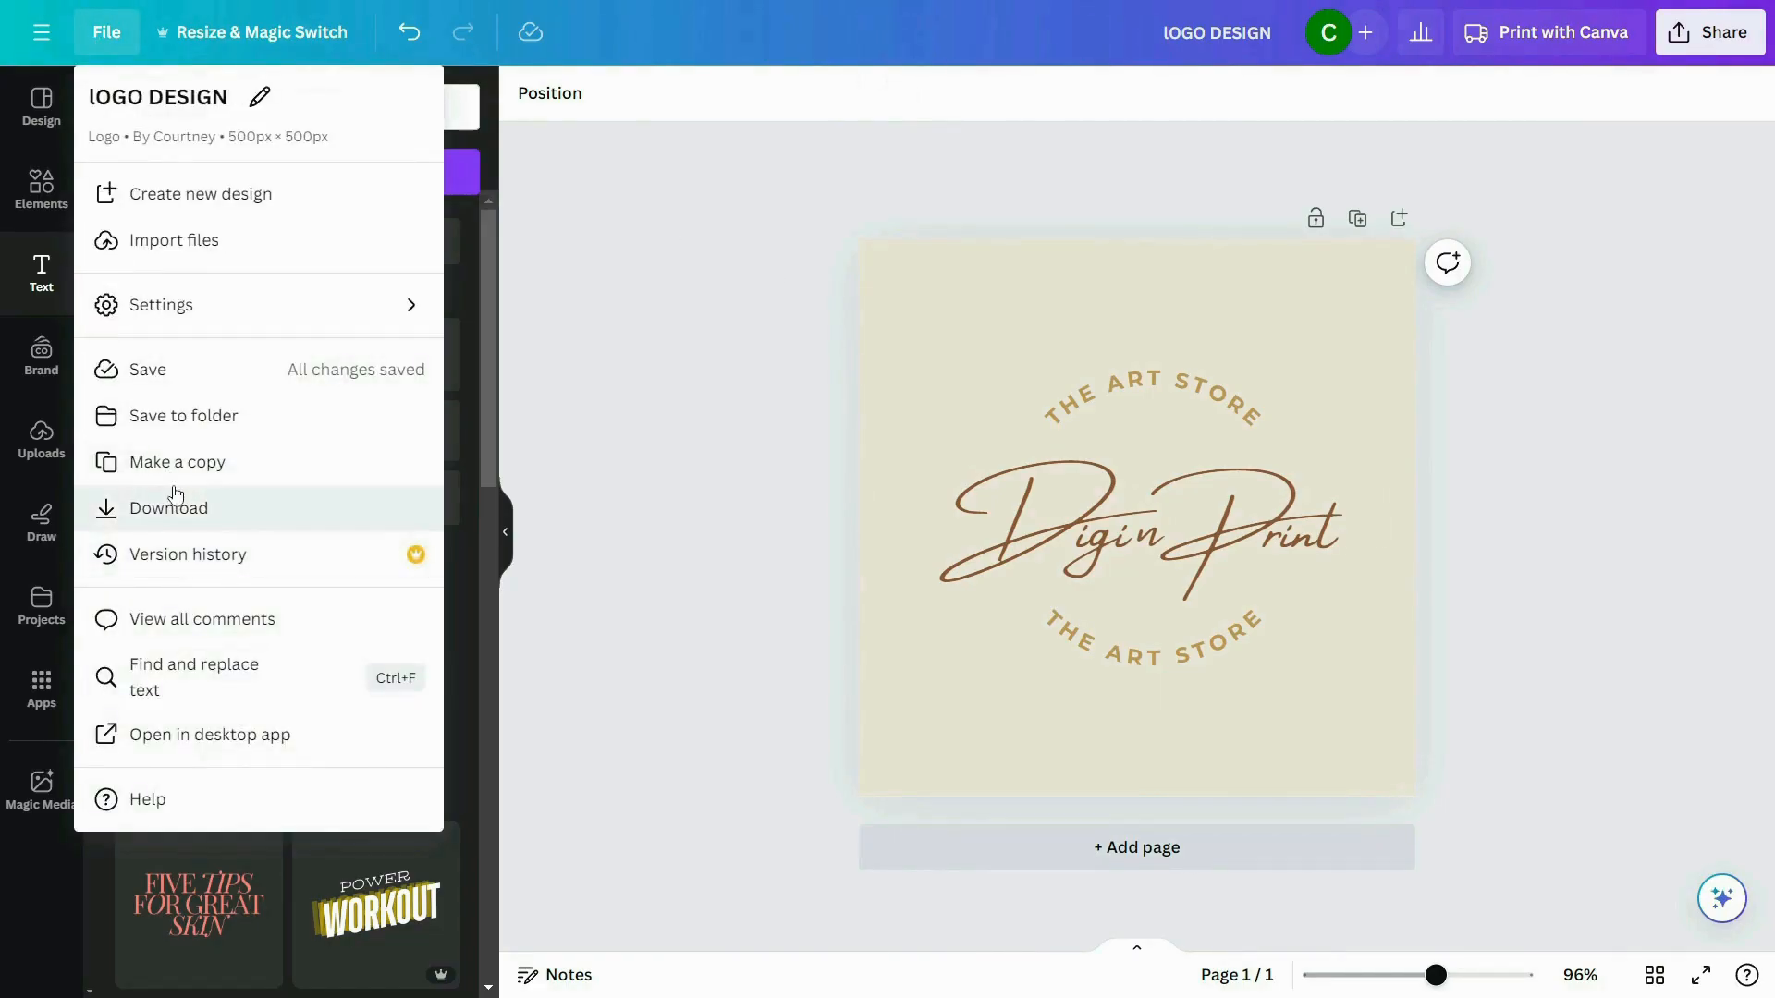
left_click(244, 520)
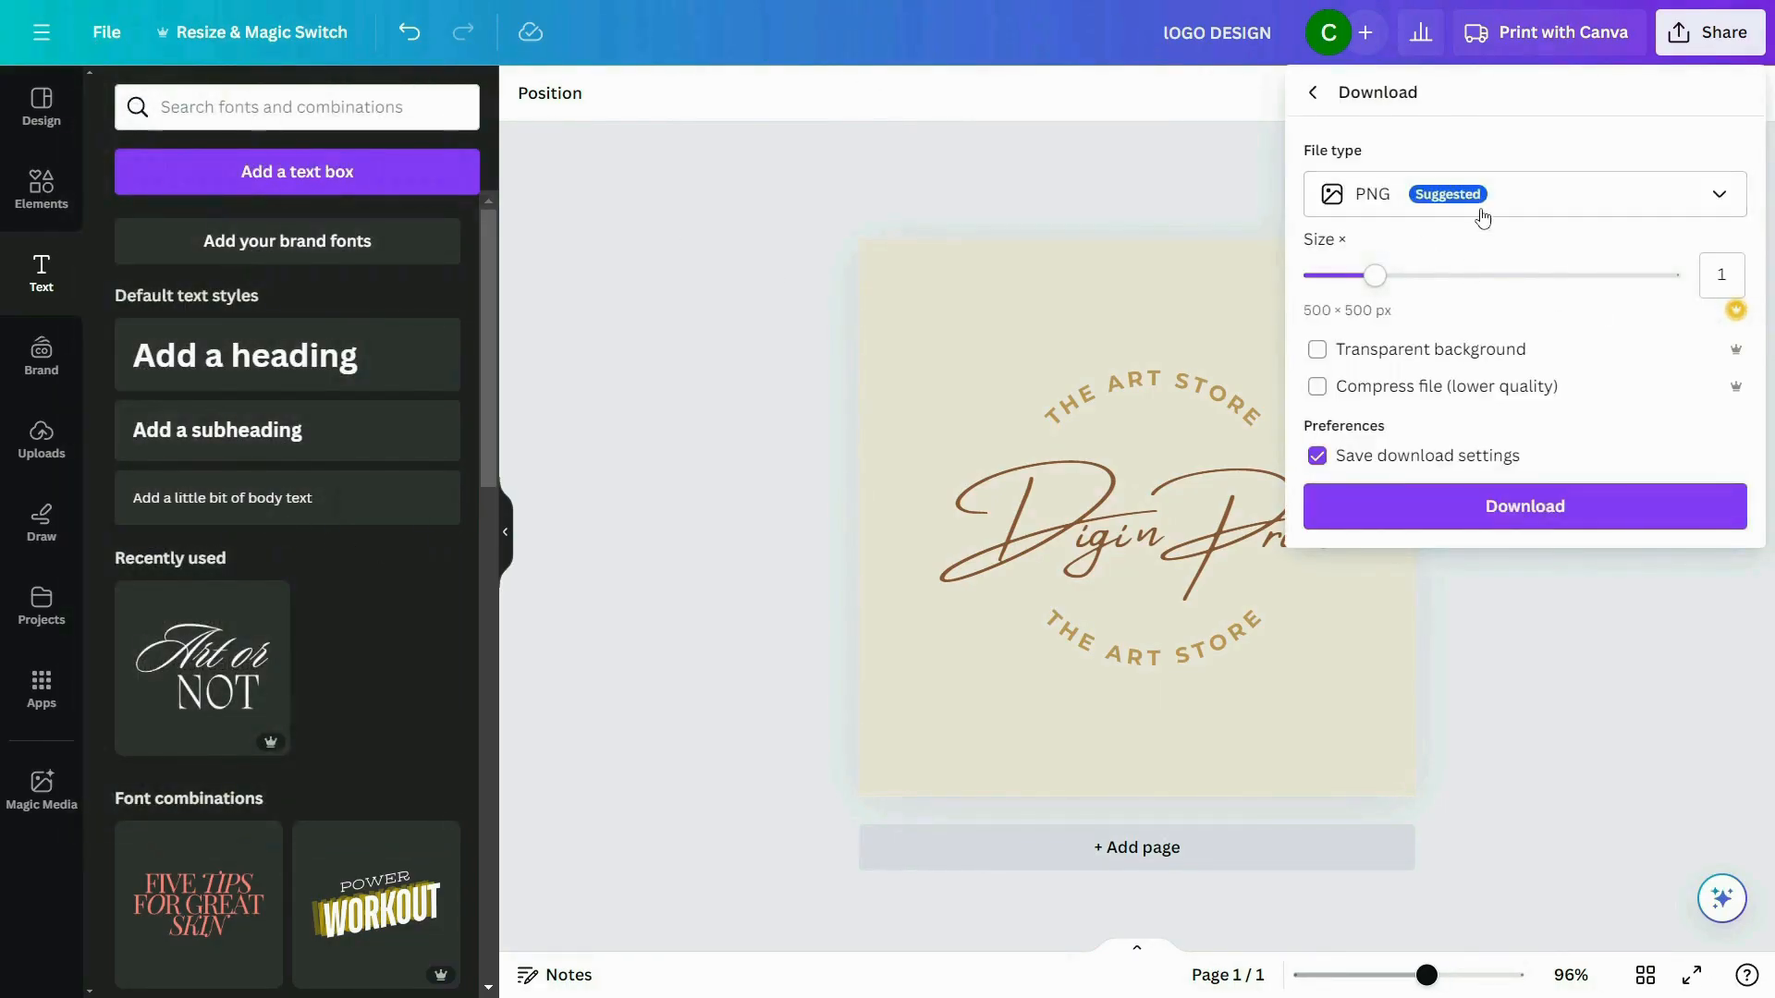
left_click(1482, 215)
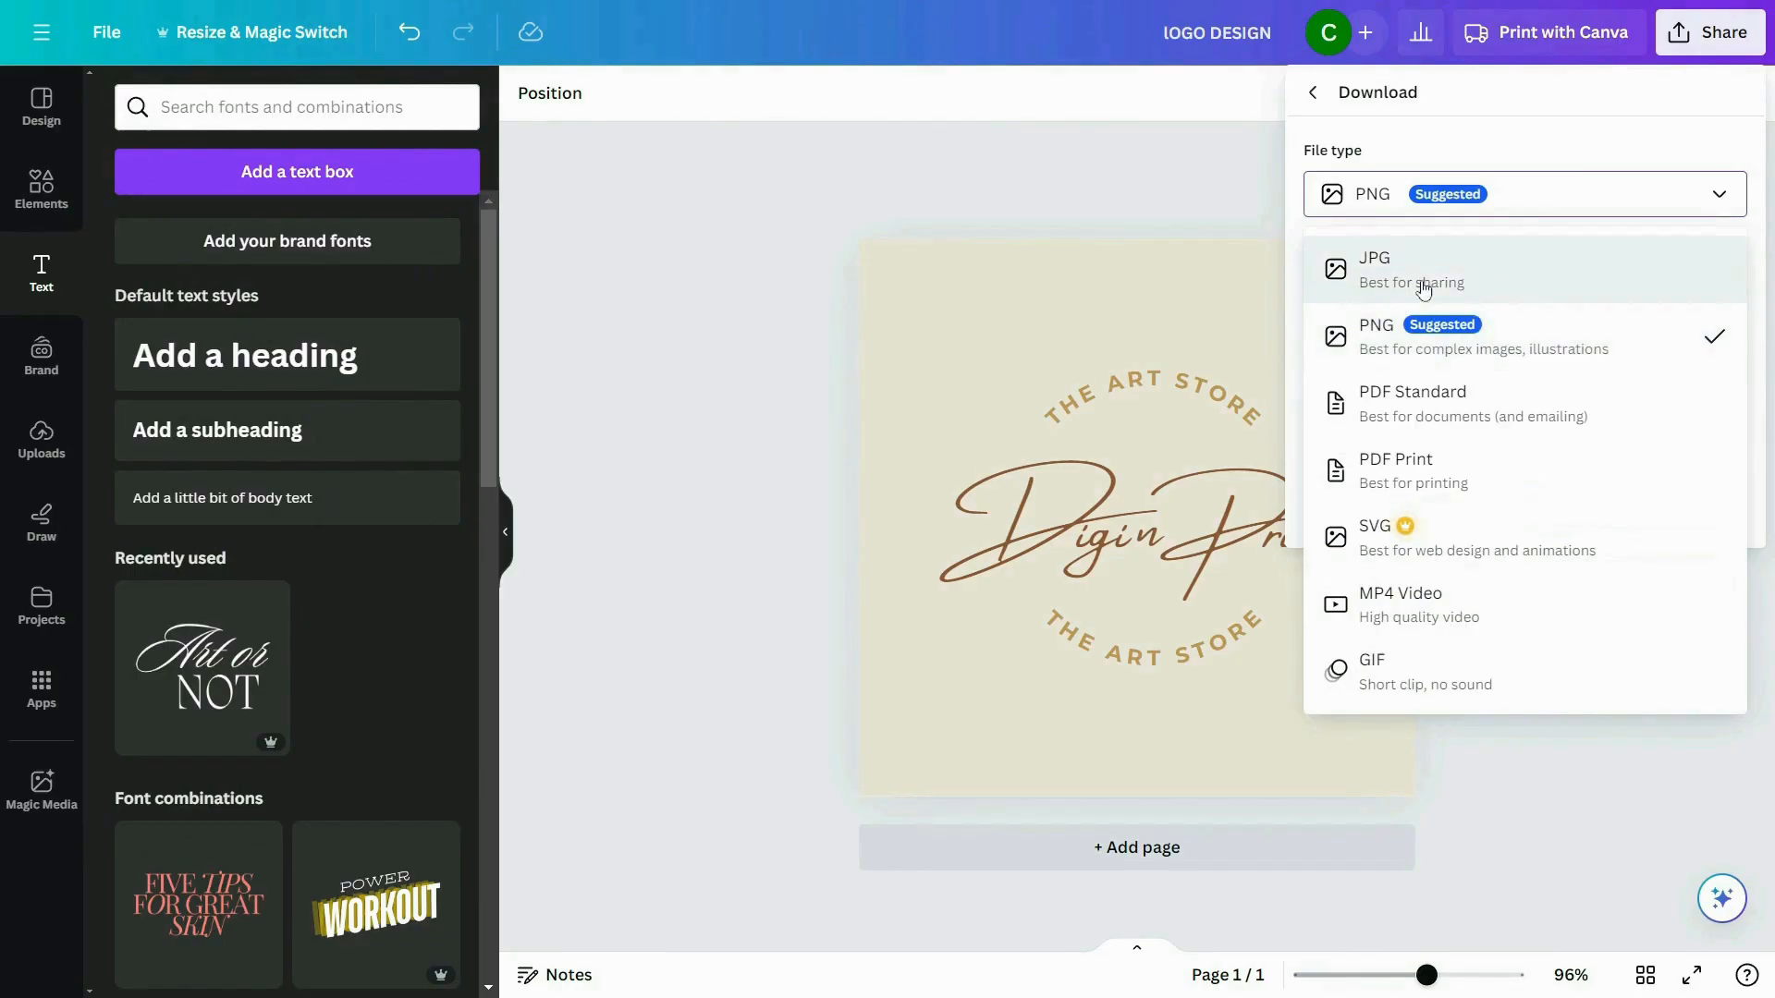
left_click(1474, 279)
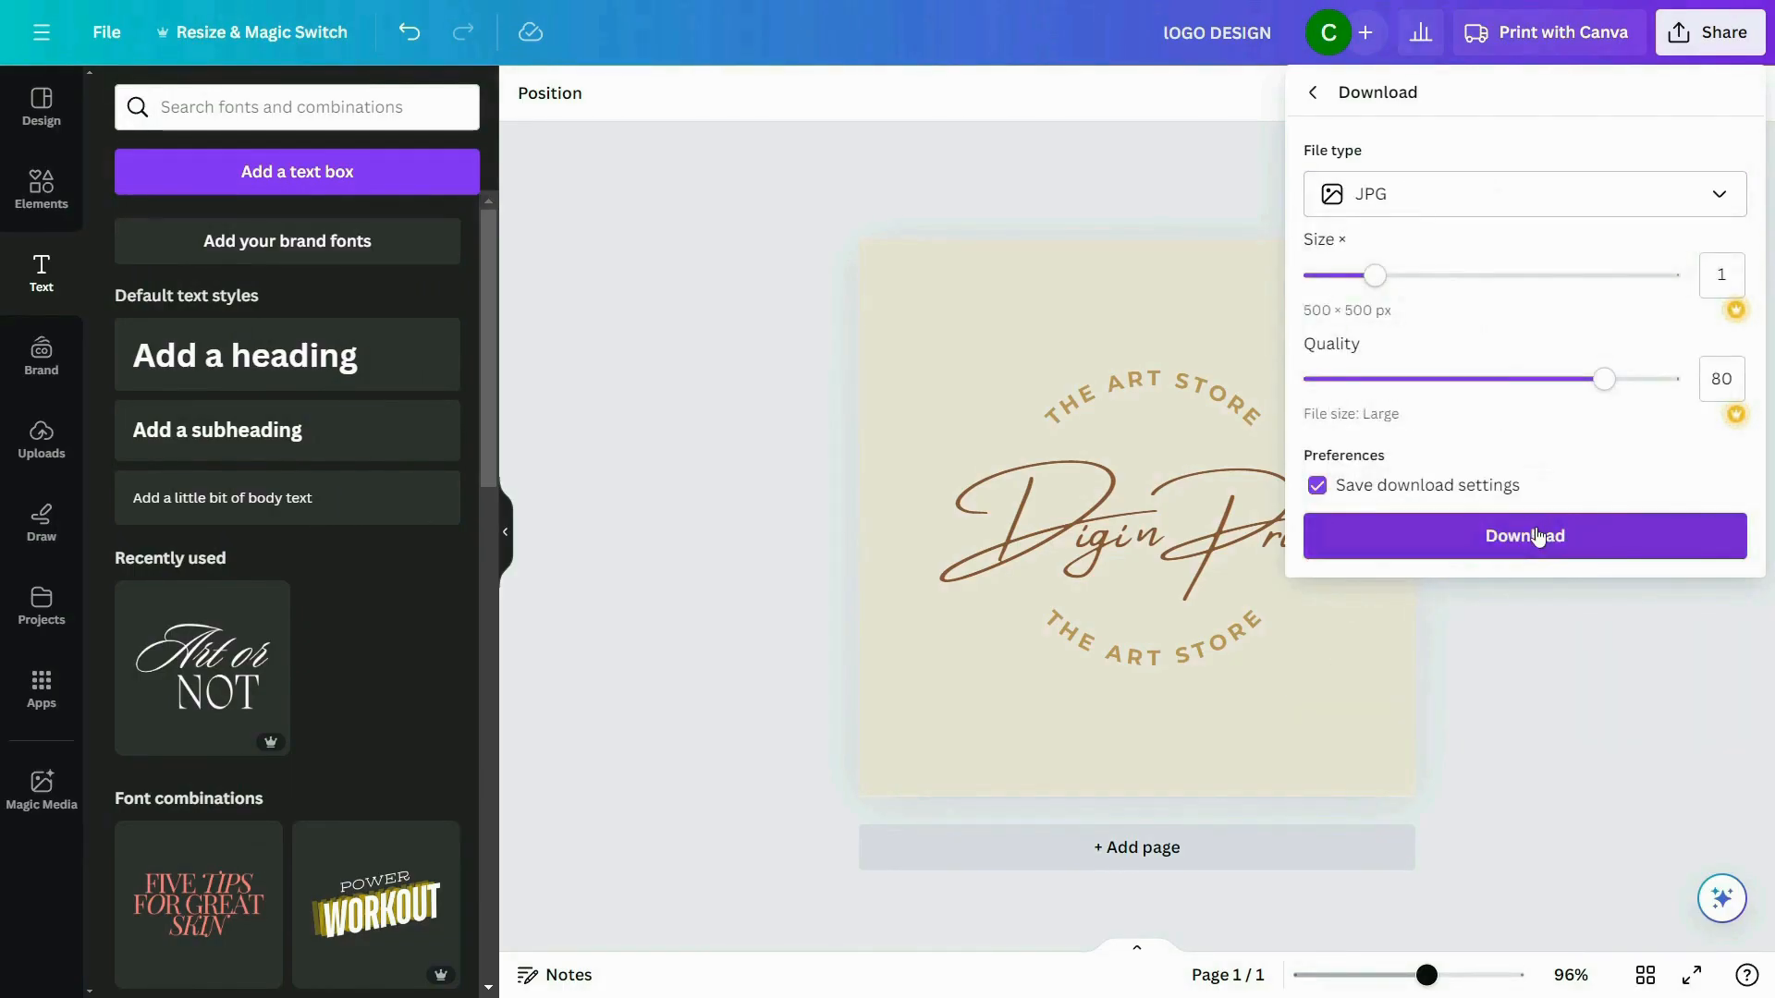
left_click(1537, 536)
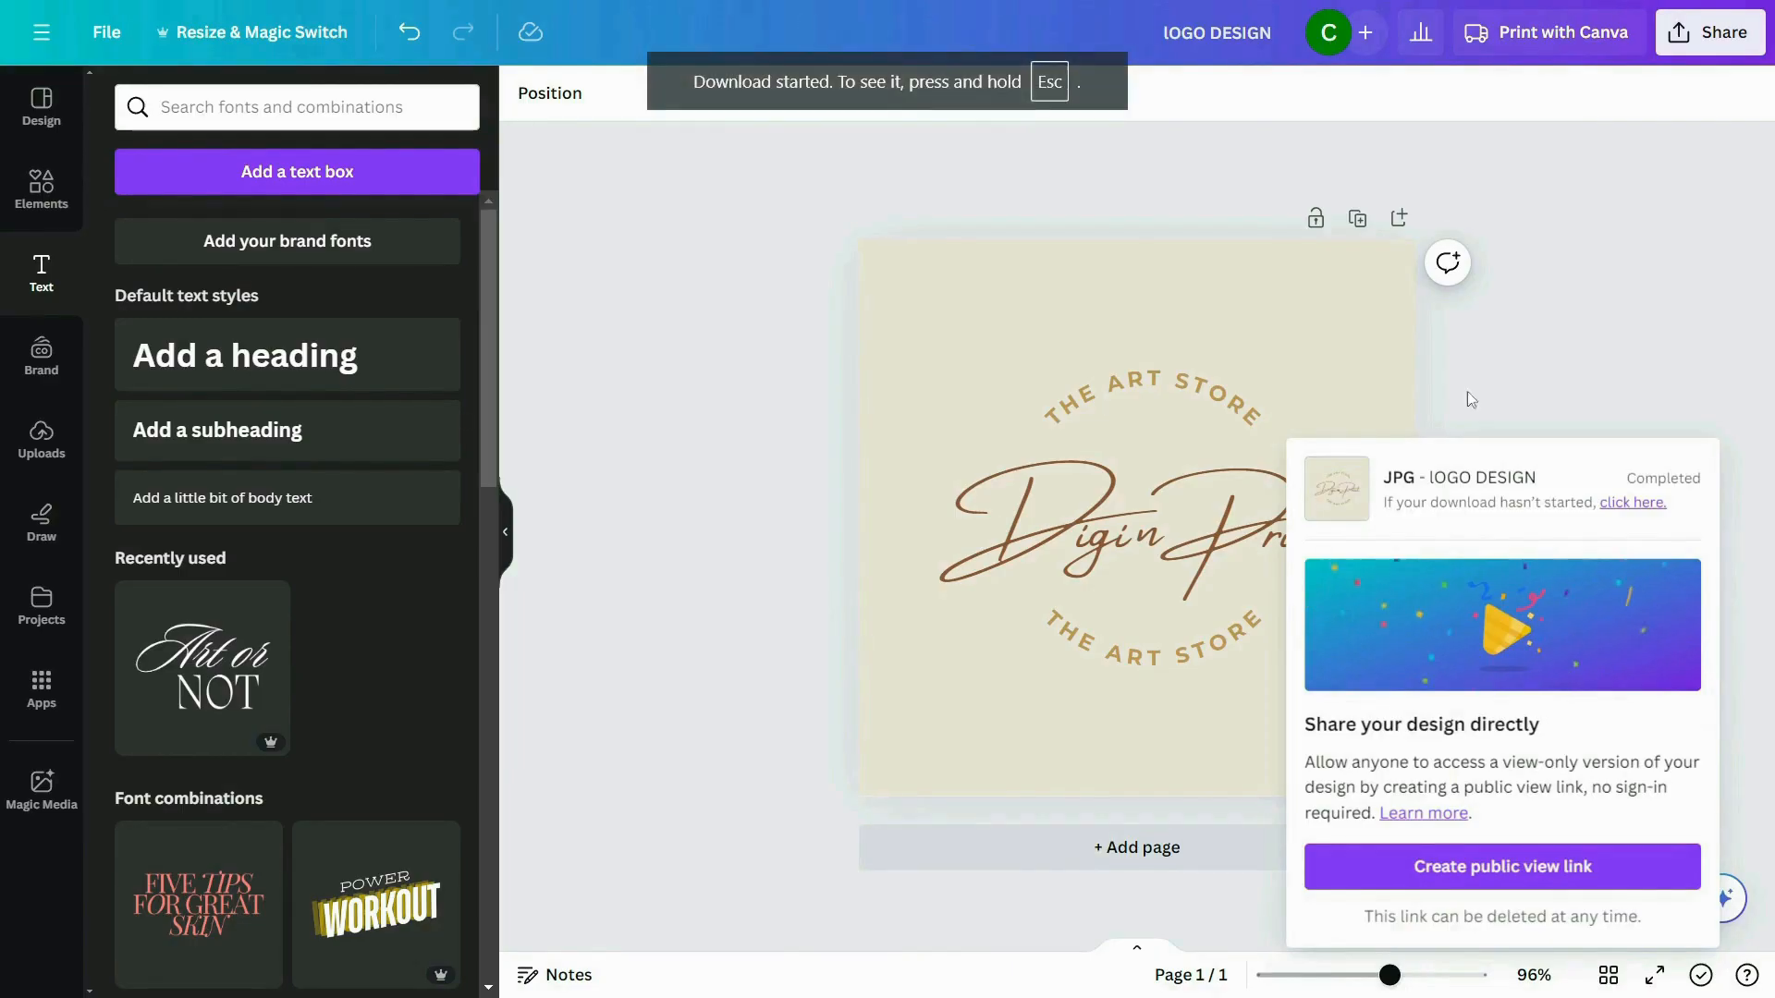
Create a new custom-size design 3360 px wide and 840 px high.
left_click(1629, 284)
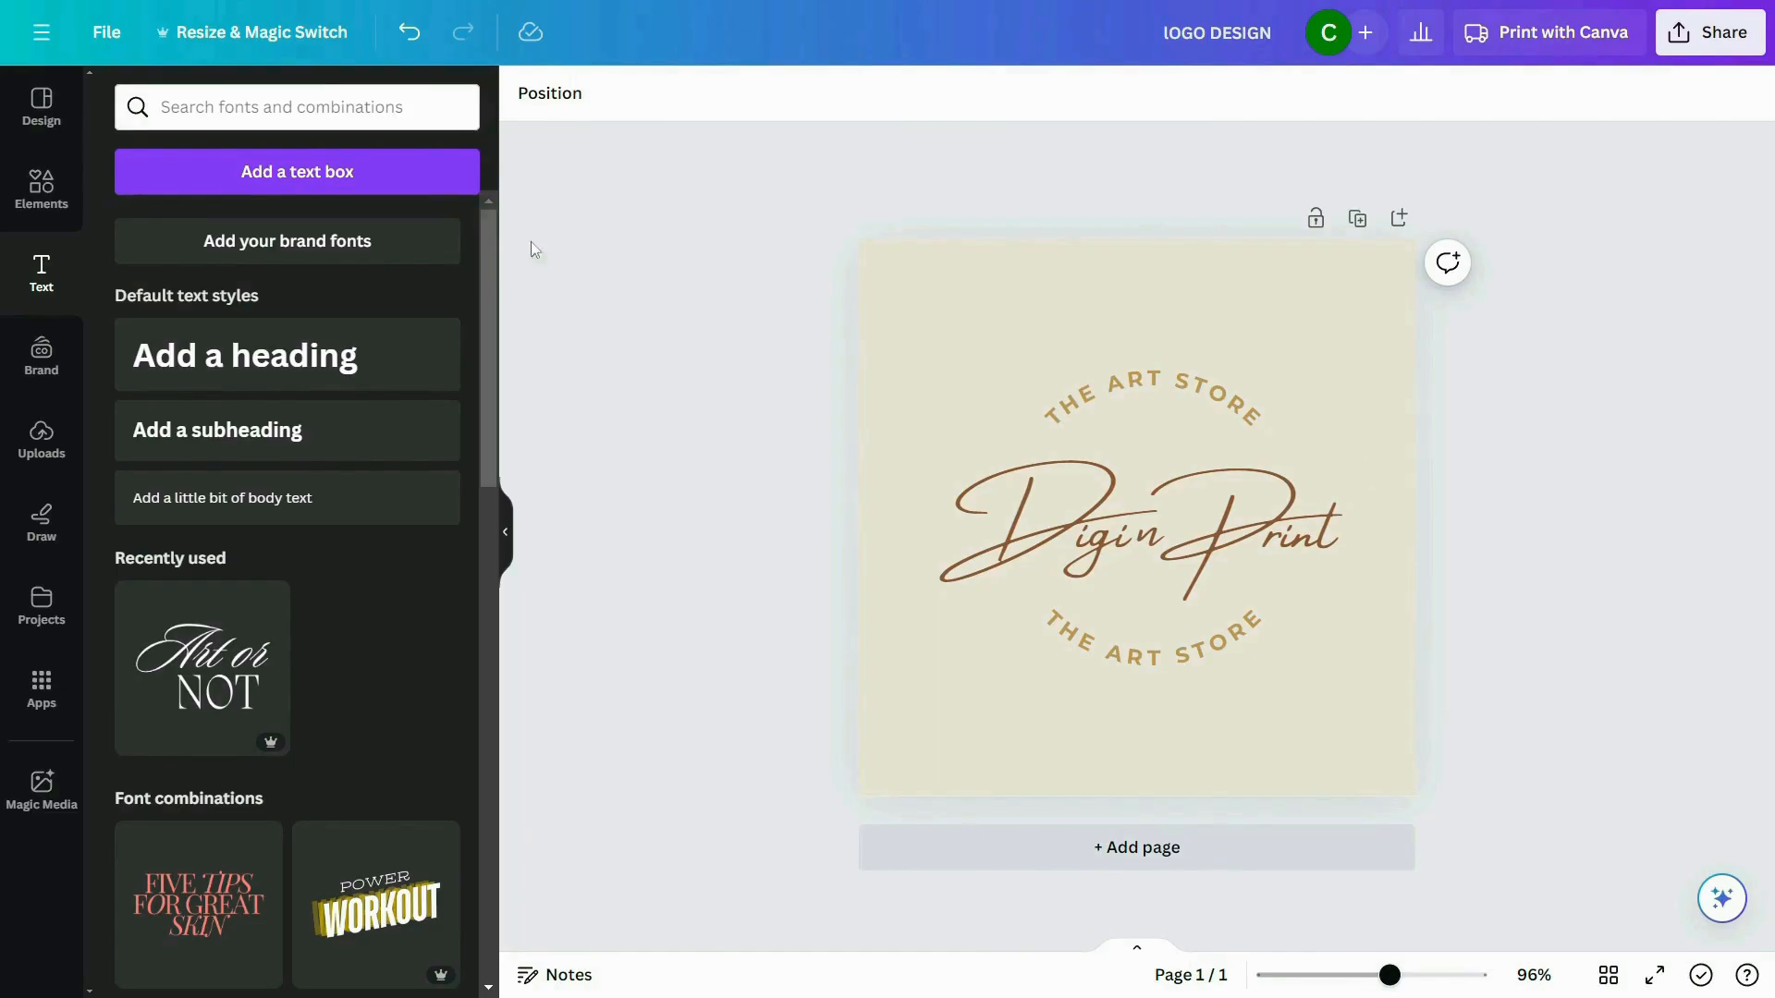
left_click(108, 37)
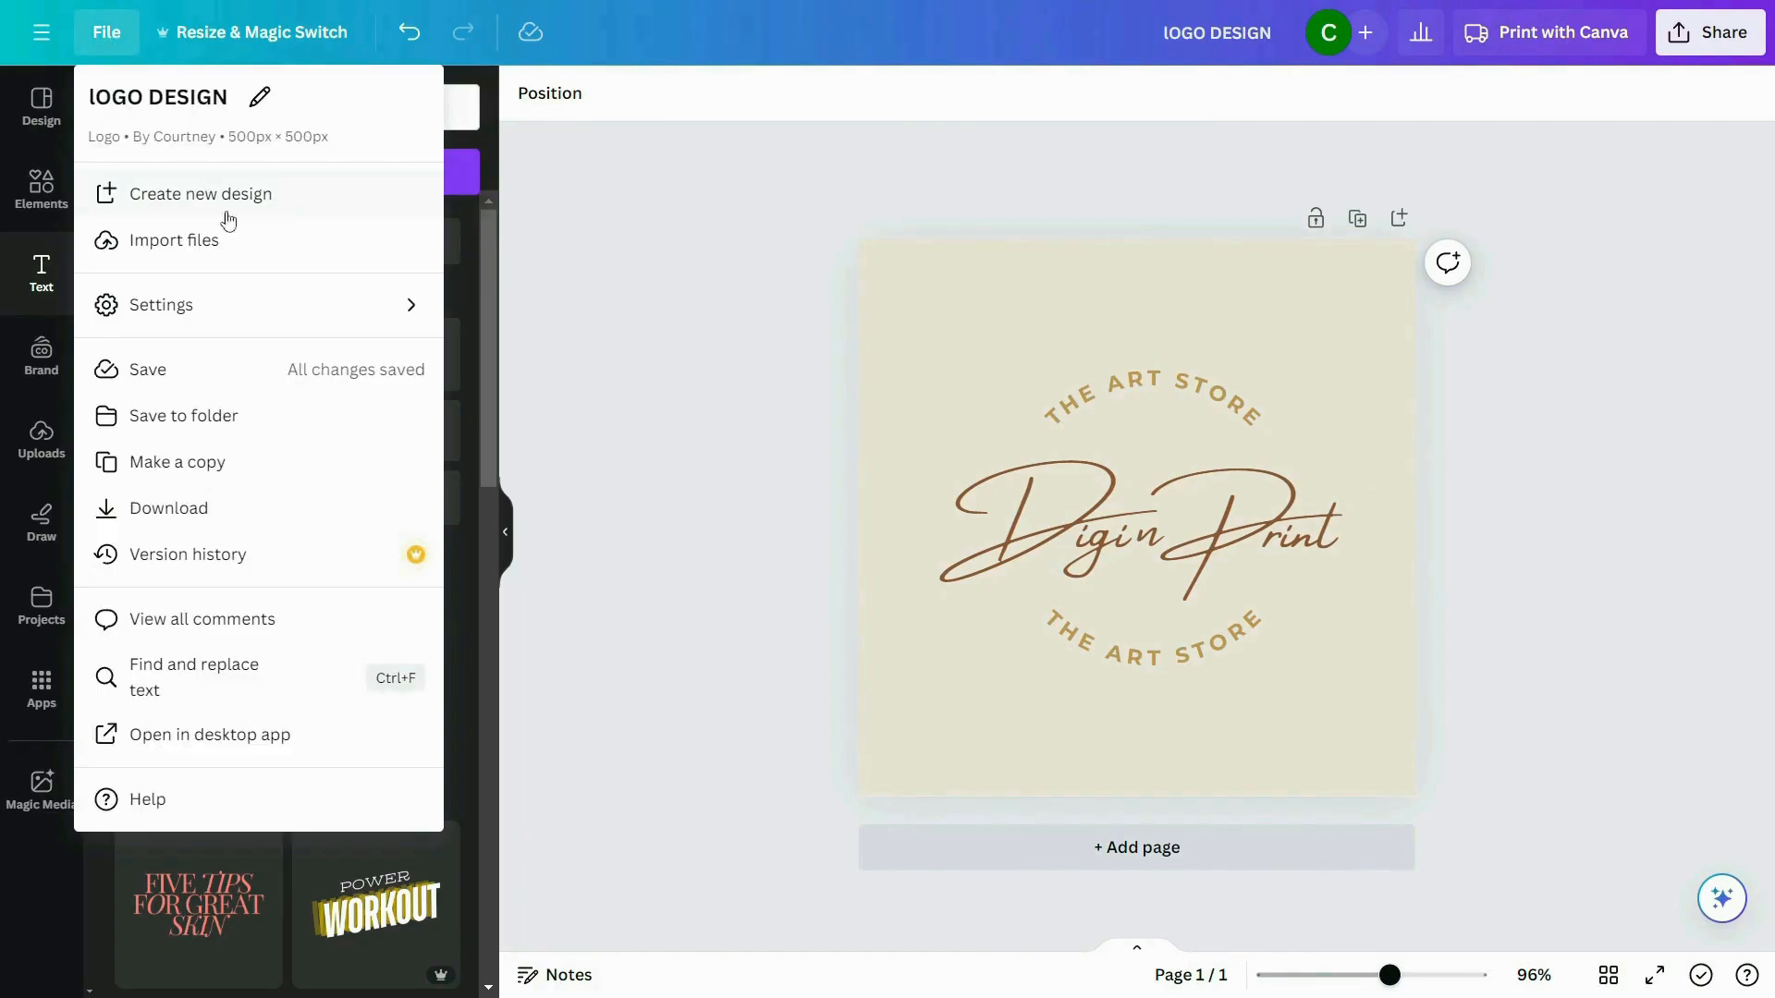
left_click(275, 196)
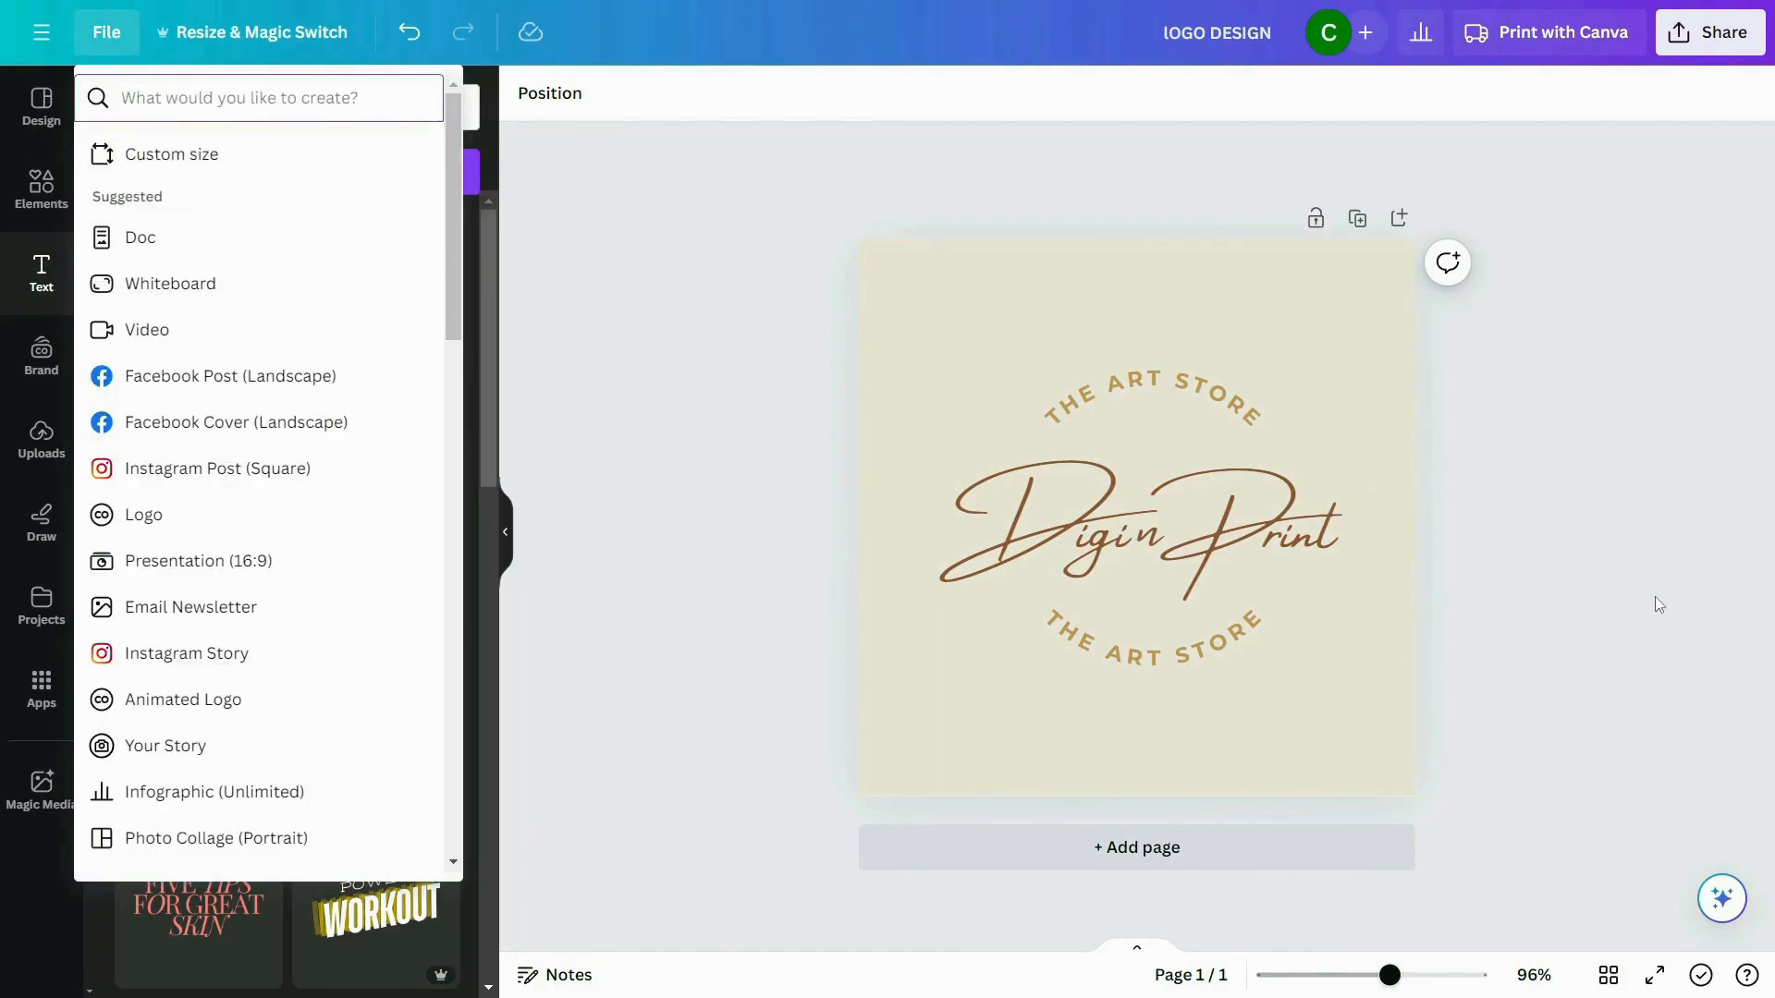
left_click(232, 157)
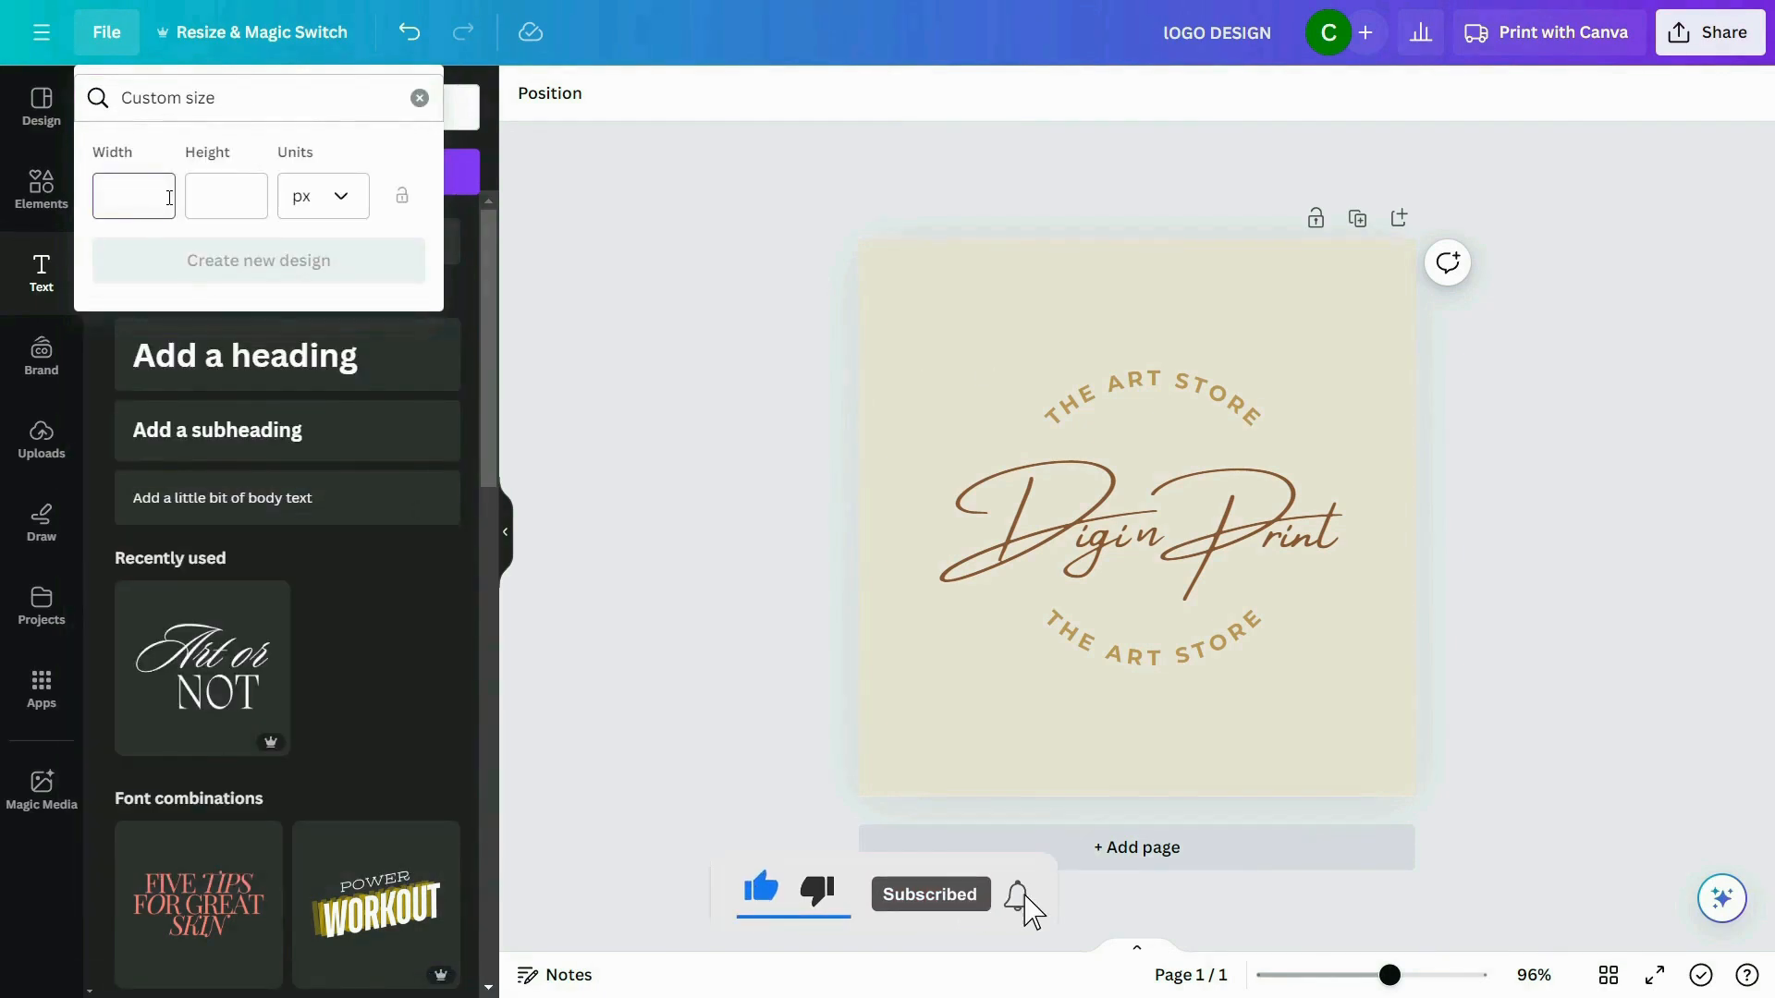
type("3360")
left_click(198, 195)
type("840")
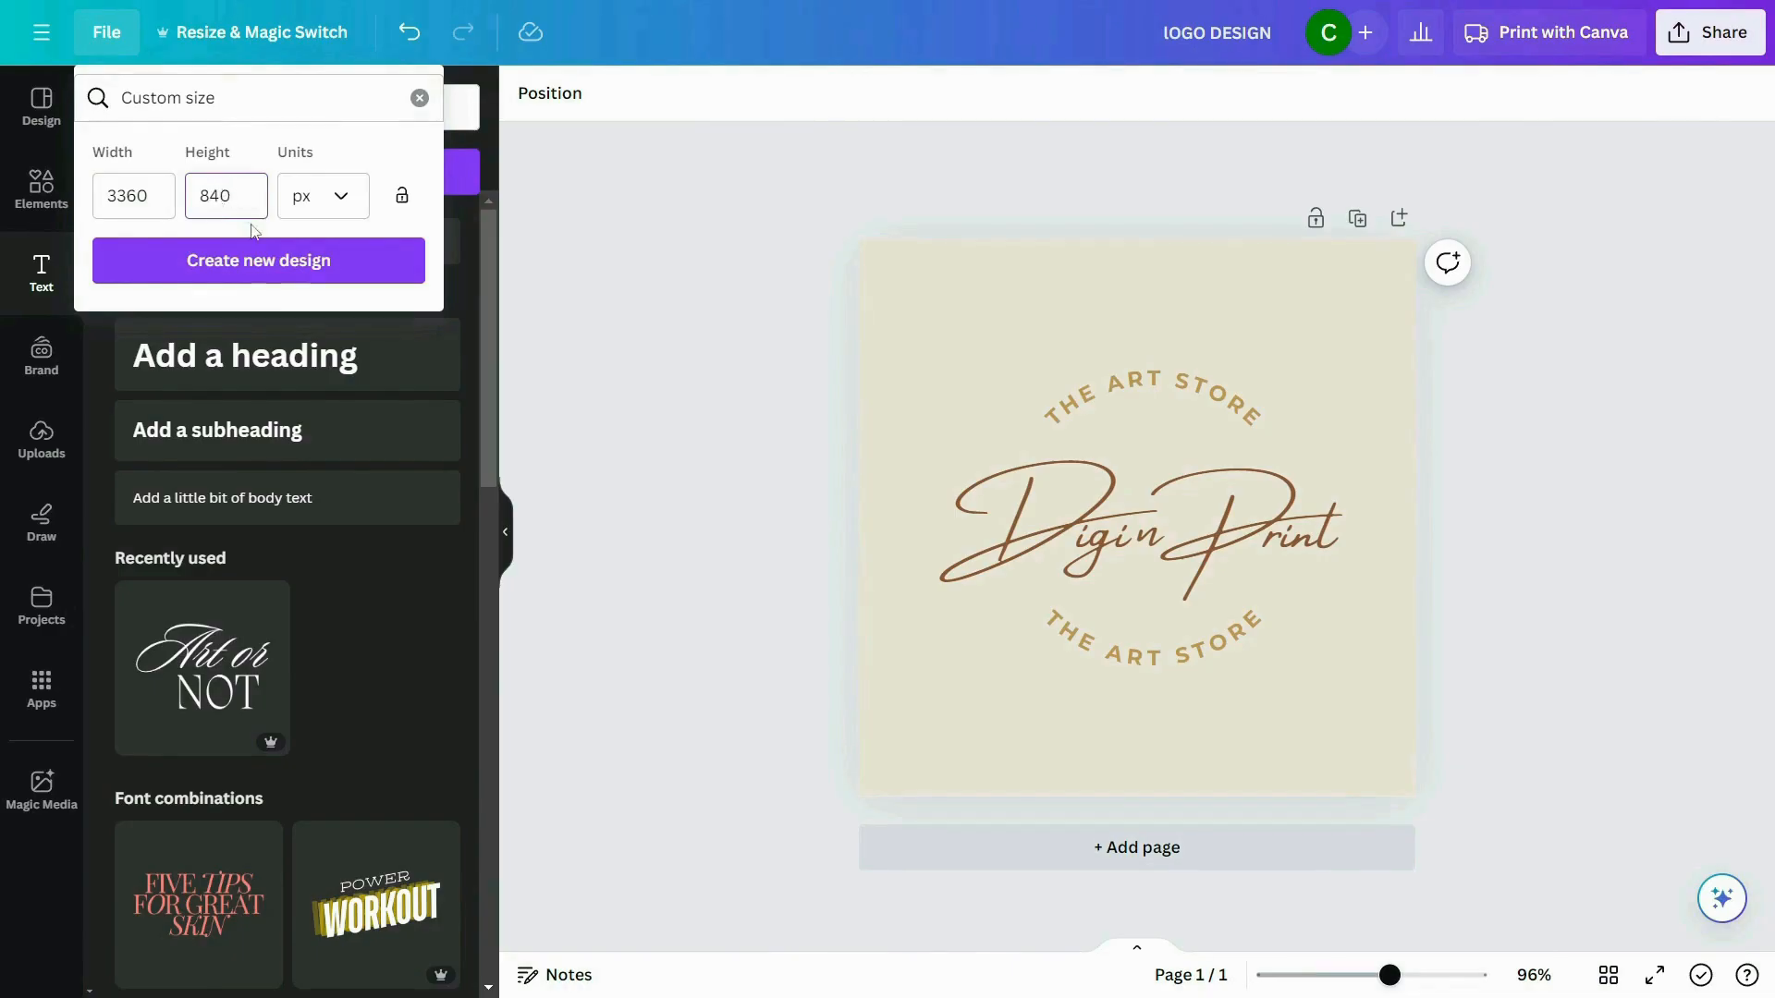
left_click(255, 259)
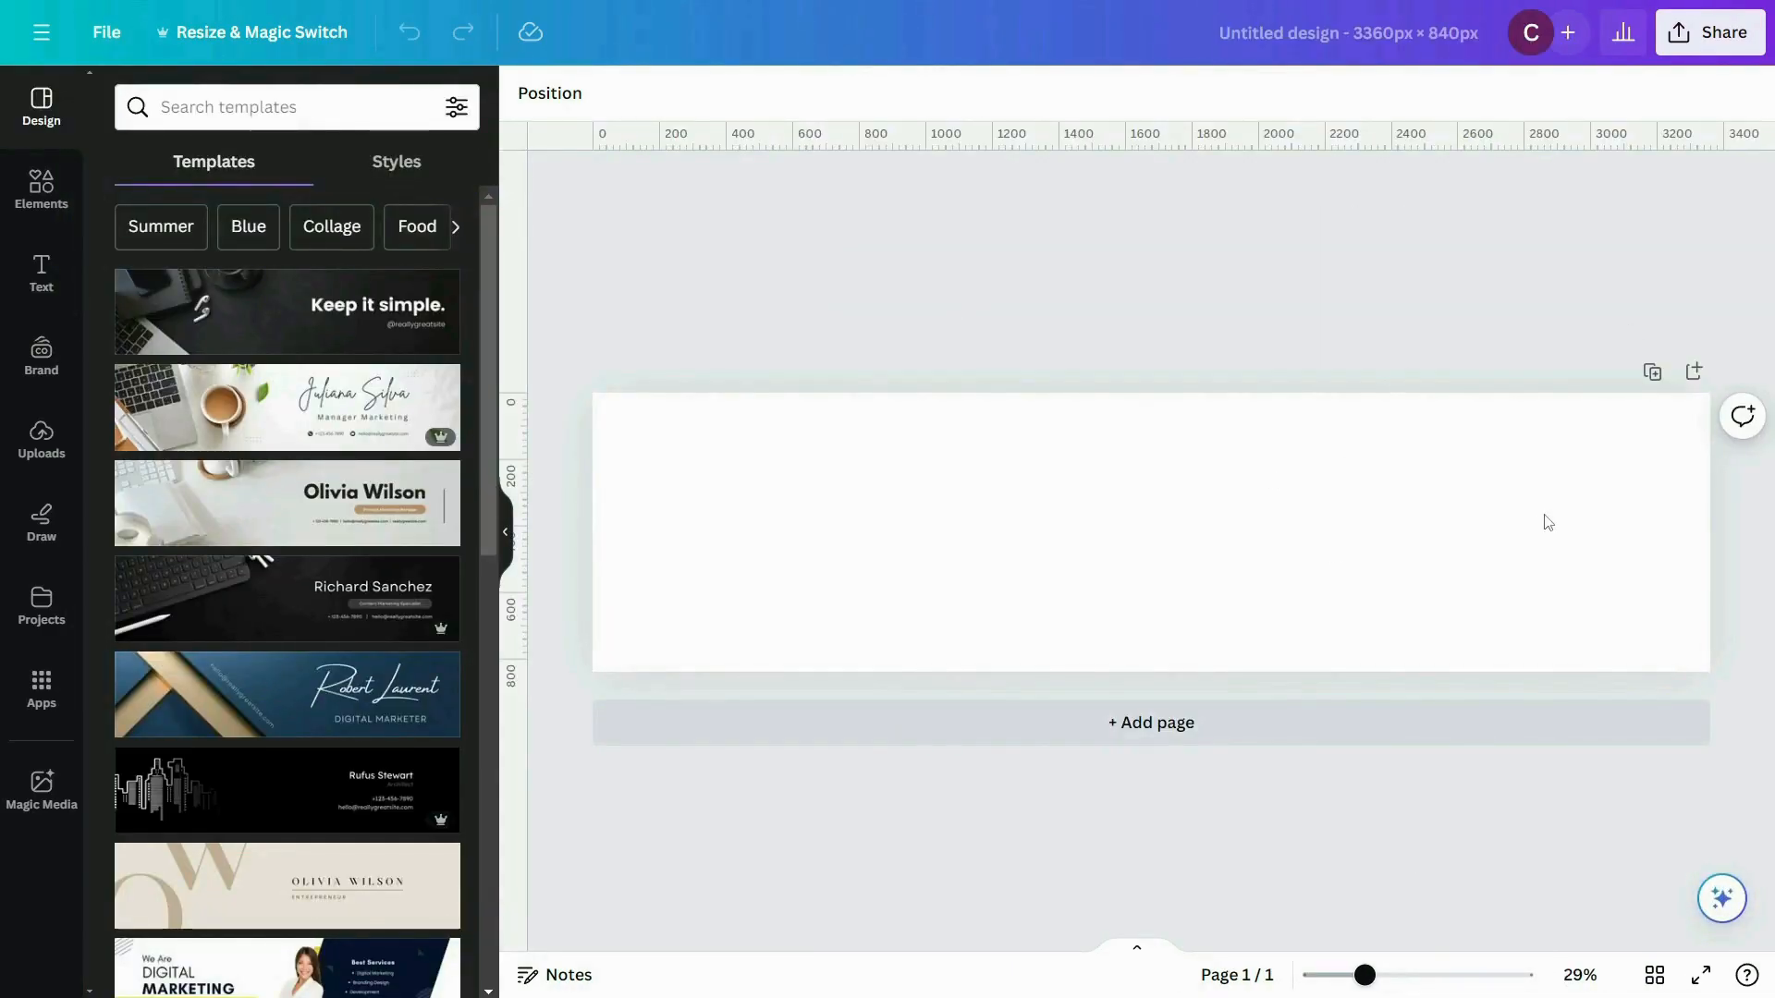
Name the new design "Etsy Cover".
left_click(1330, 46)
type("Etsy Cove")
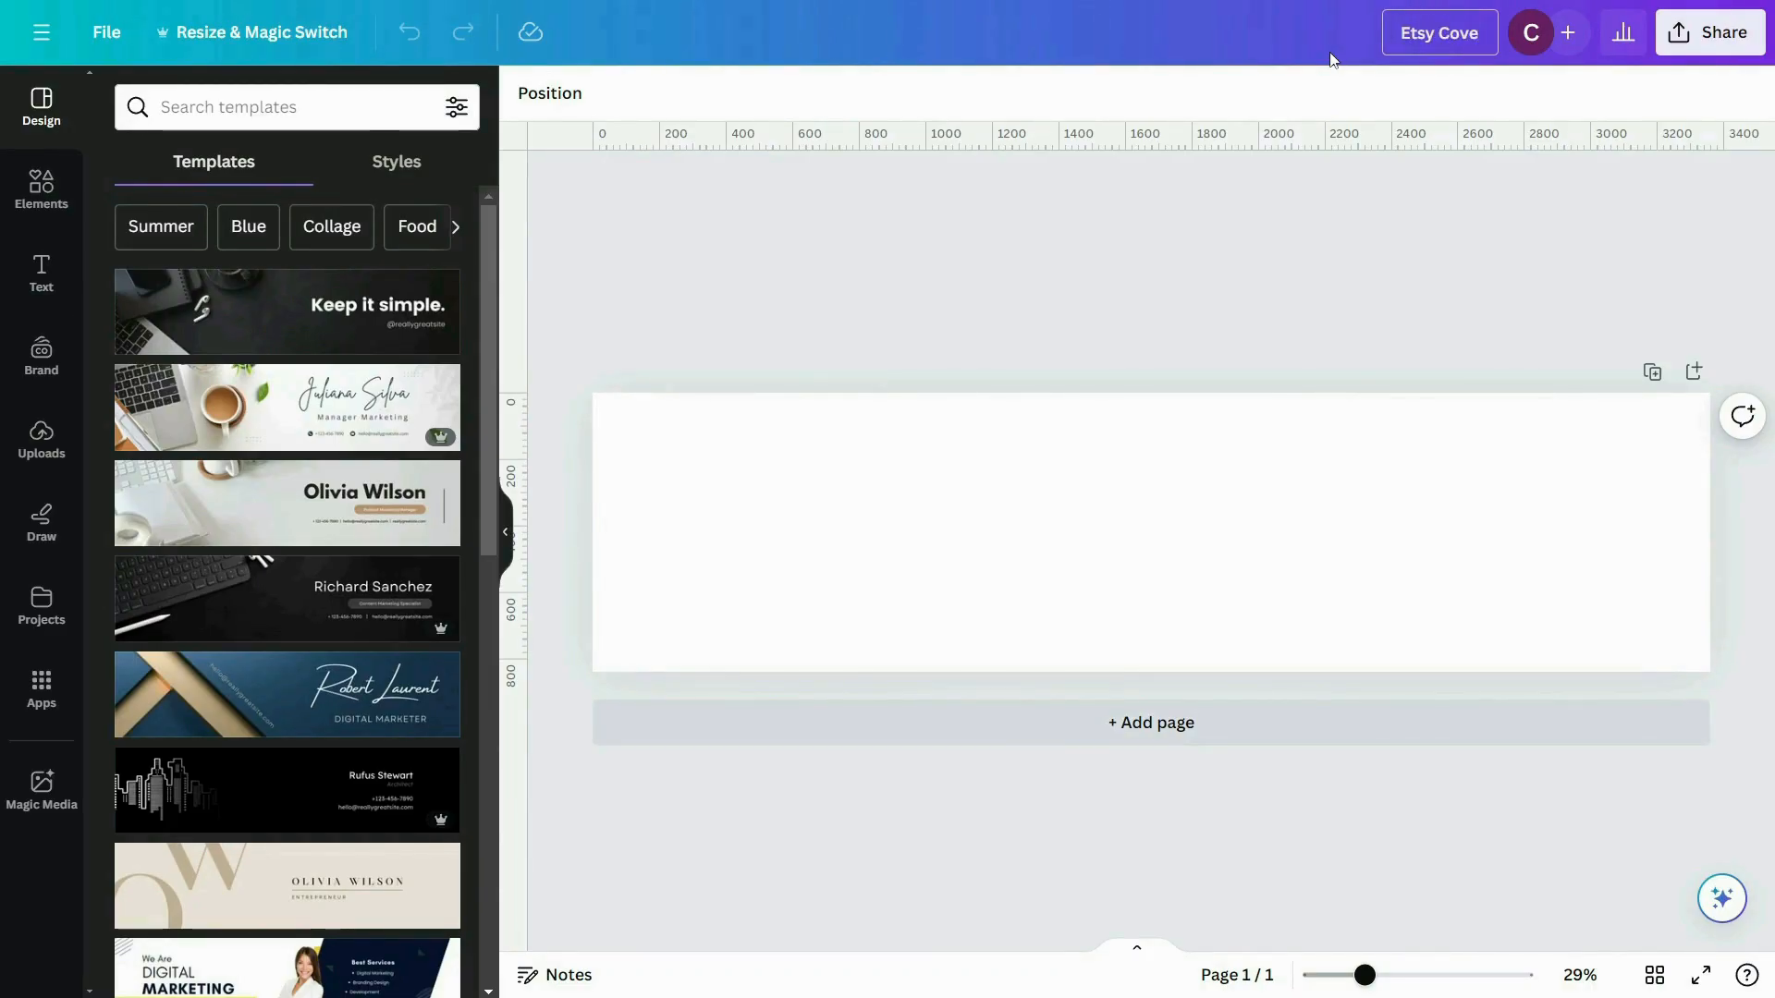
type("r")
left_click(1407, 223)
Browse the suggested banner templates and search the templates for "wall art".
scroll(137, 694, "down", 7)
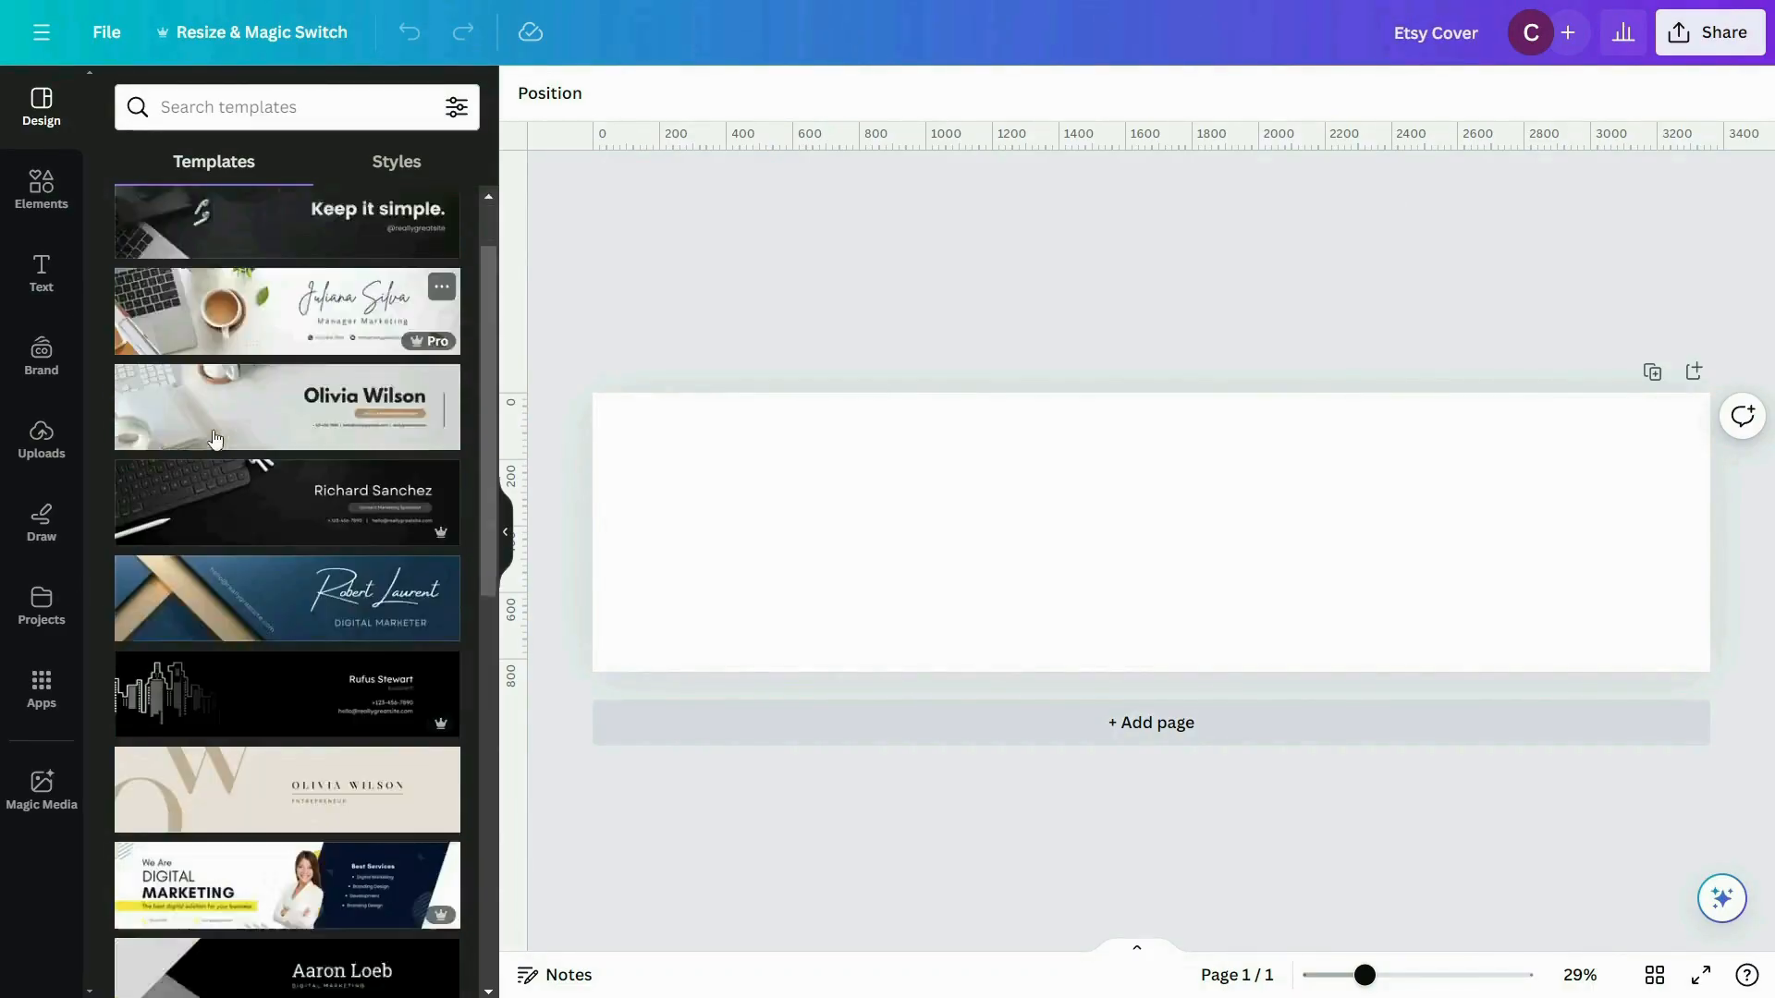
scroll(283, 354, "down", 2)
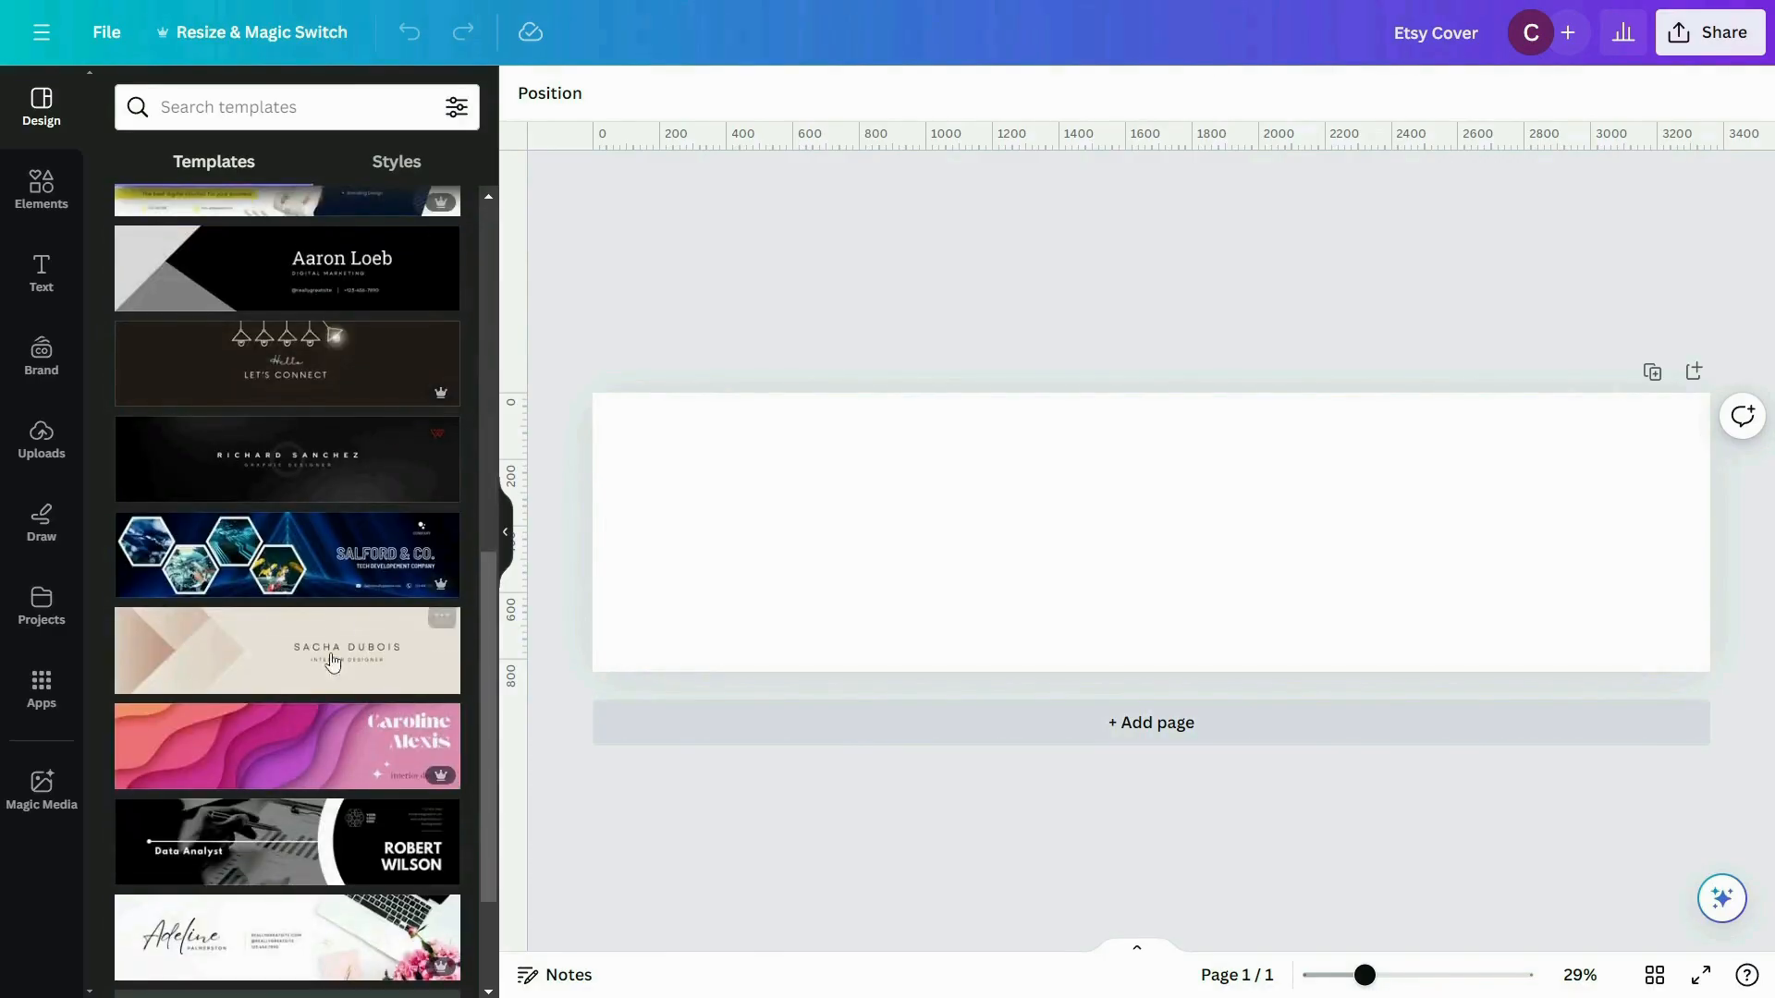
scroll(345, 674, "up", 6)
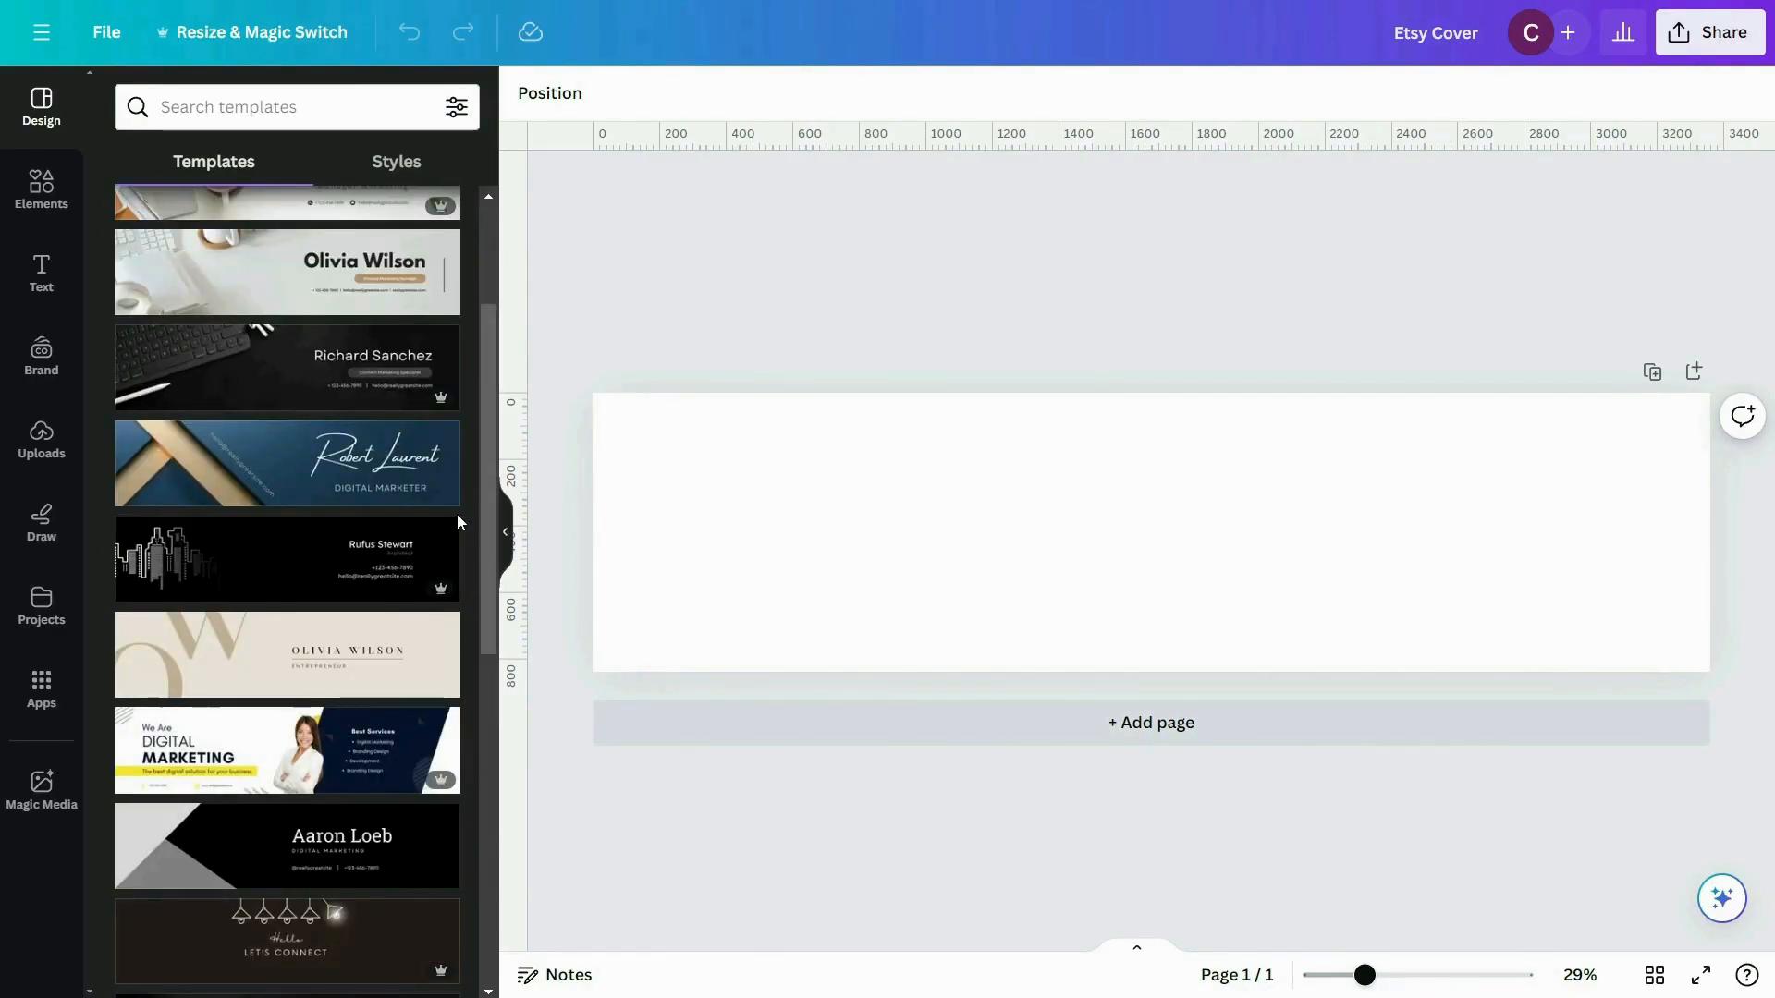
left_click(360, 103)
type("wall art")
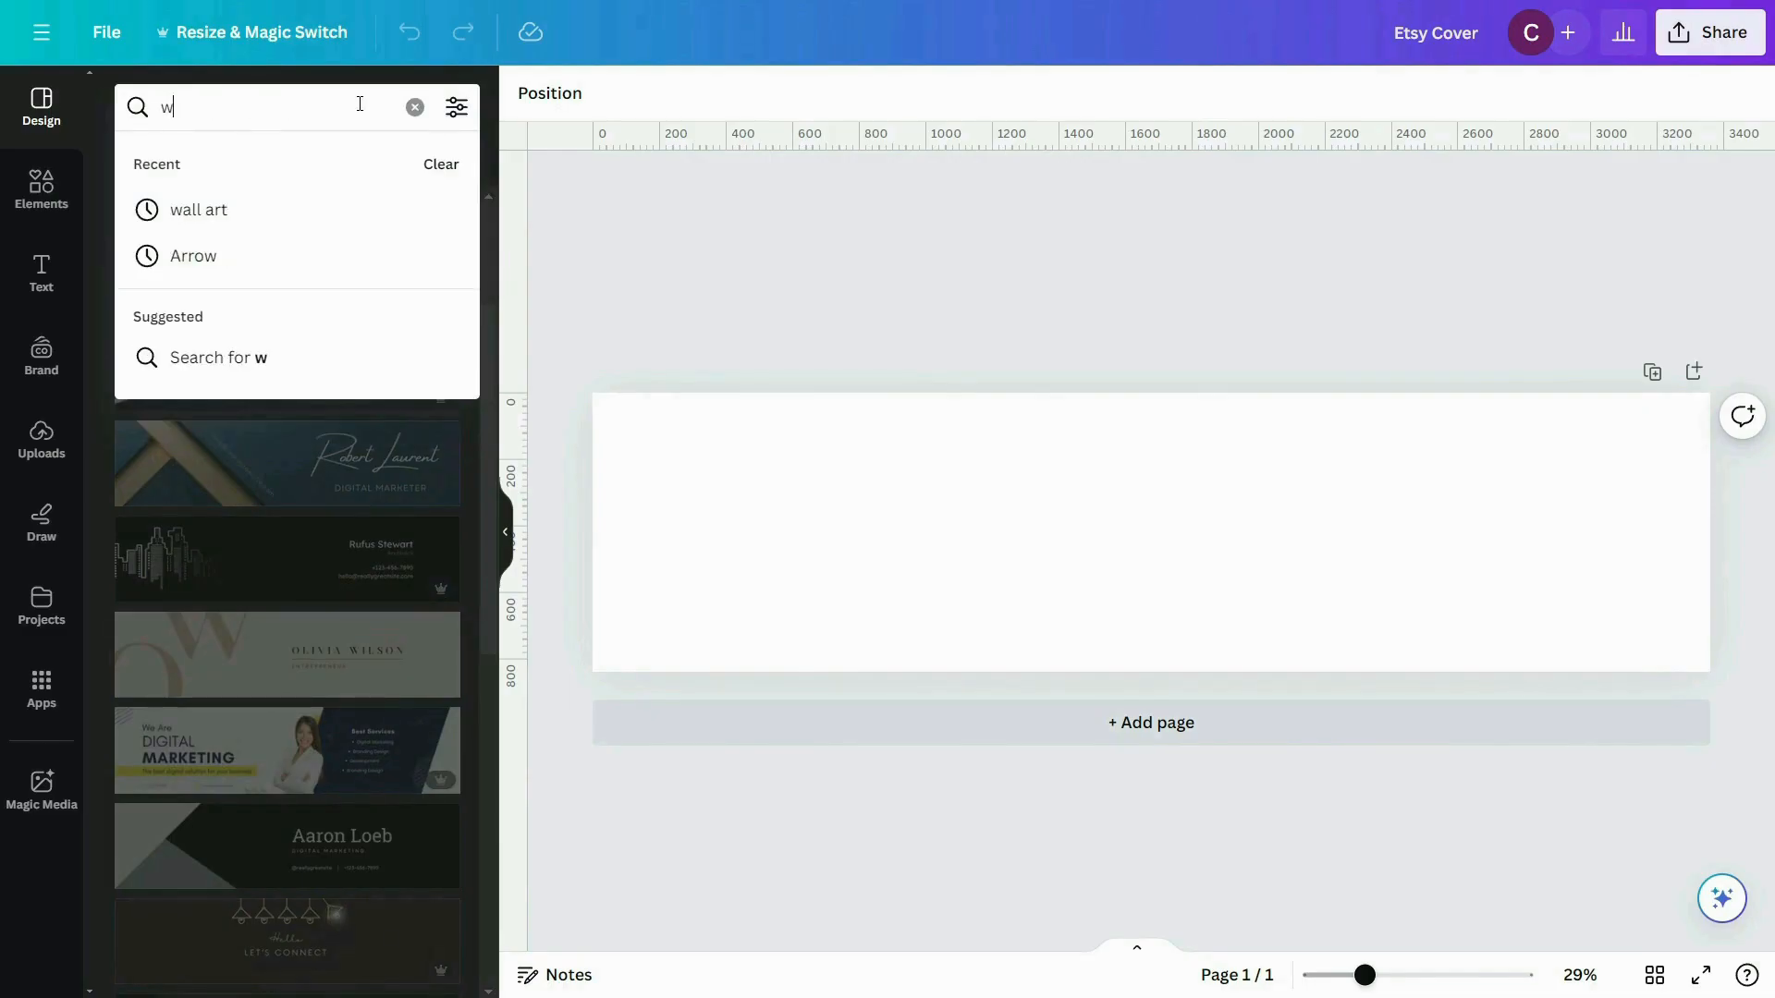
key("Return")
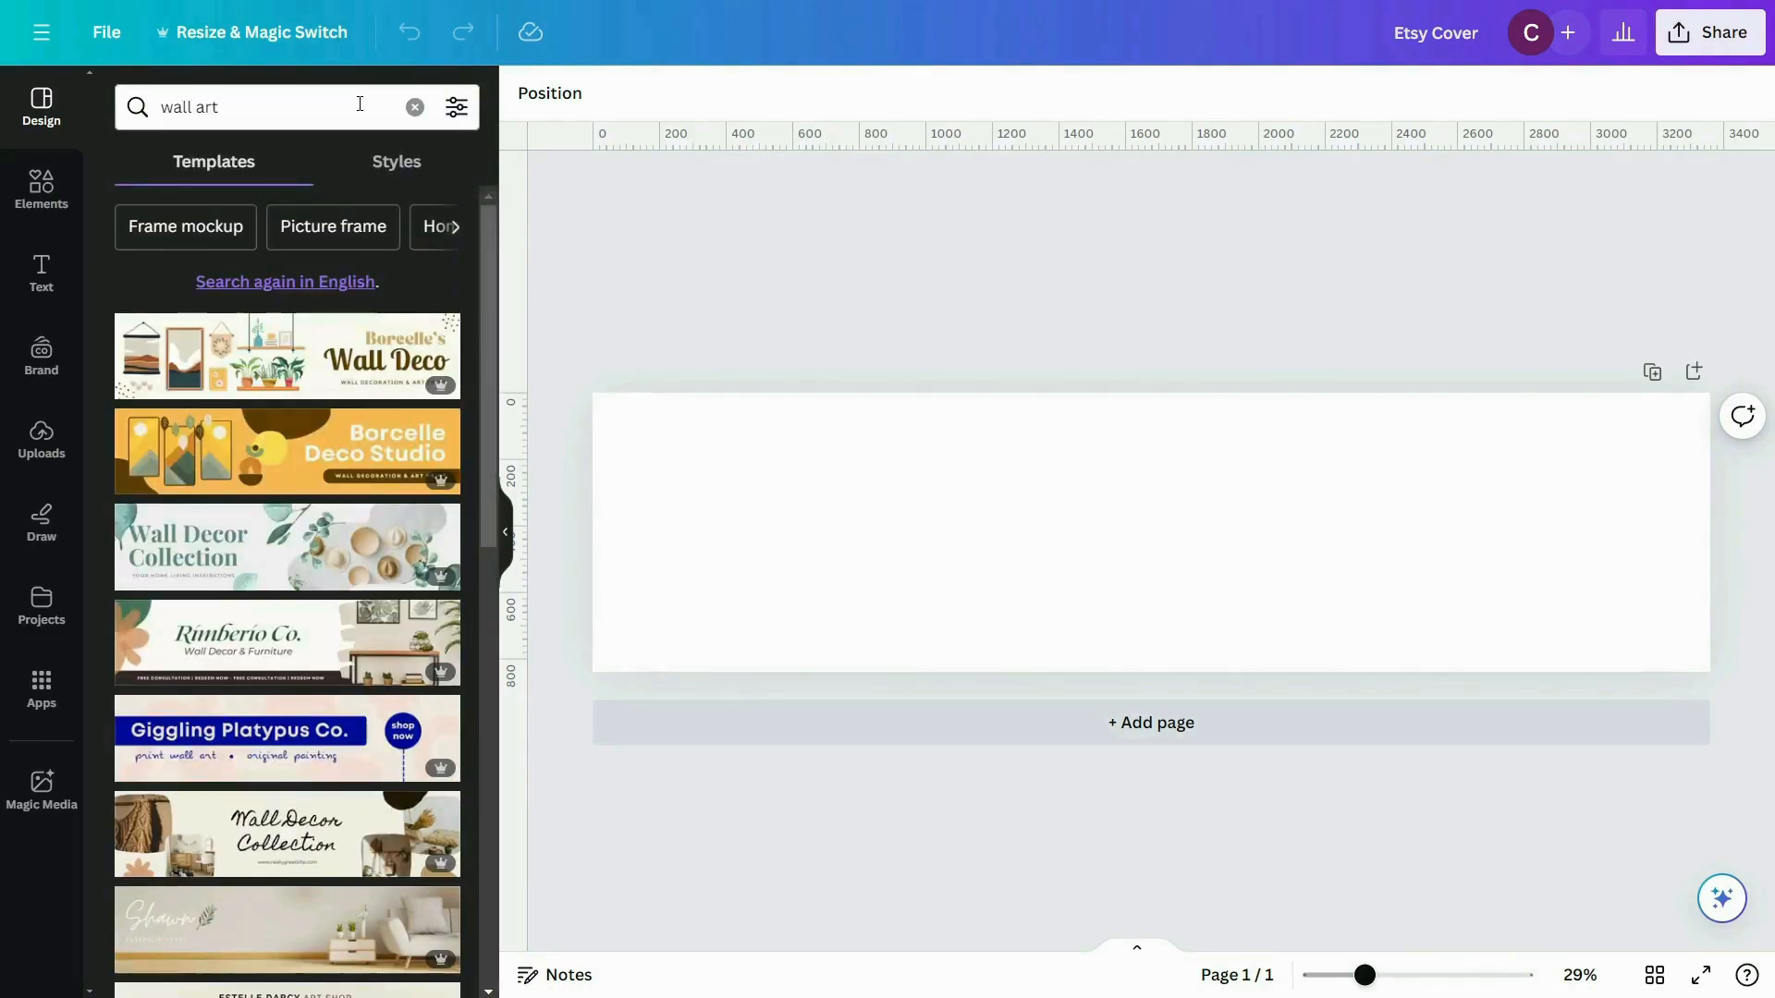
Apply the neutral minimalist Studio Shodwe digital art cover template to the page.
scroll(362, 380, "down", 3)
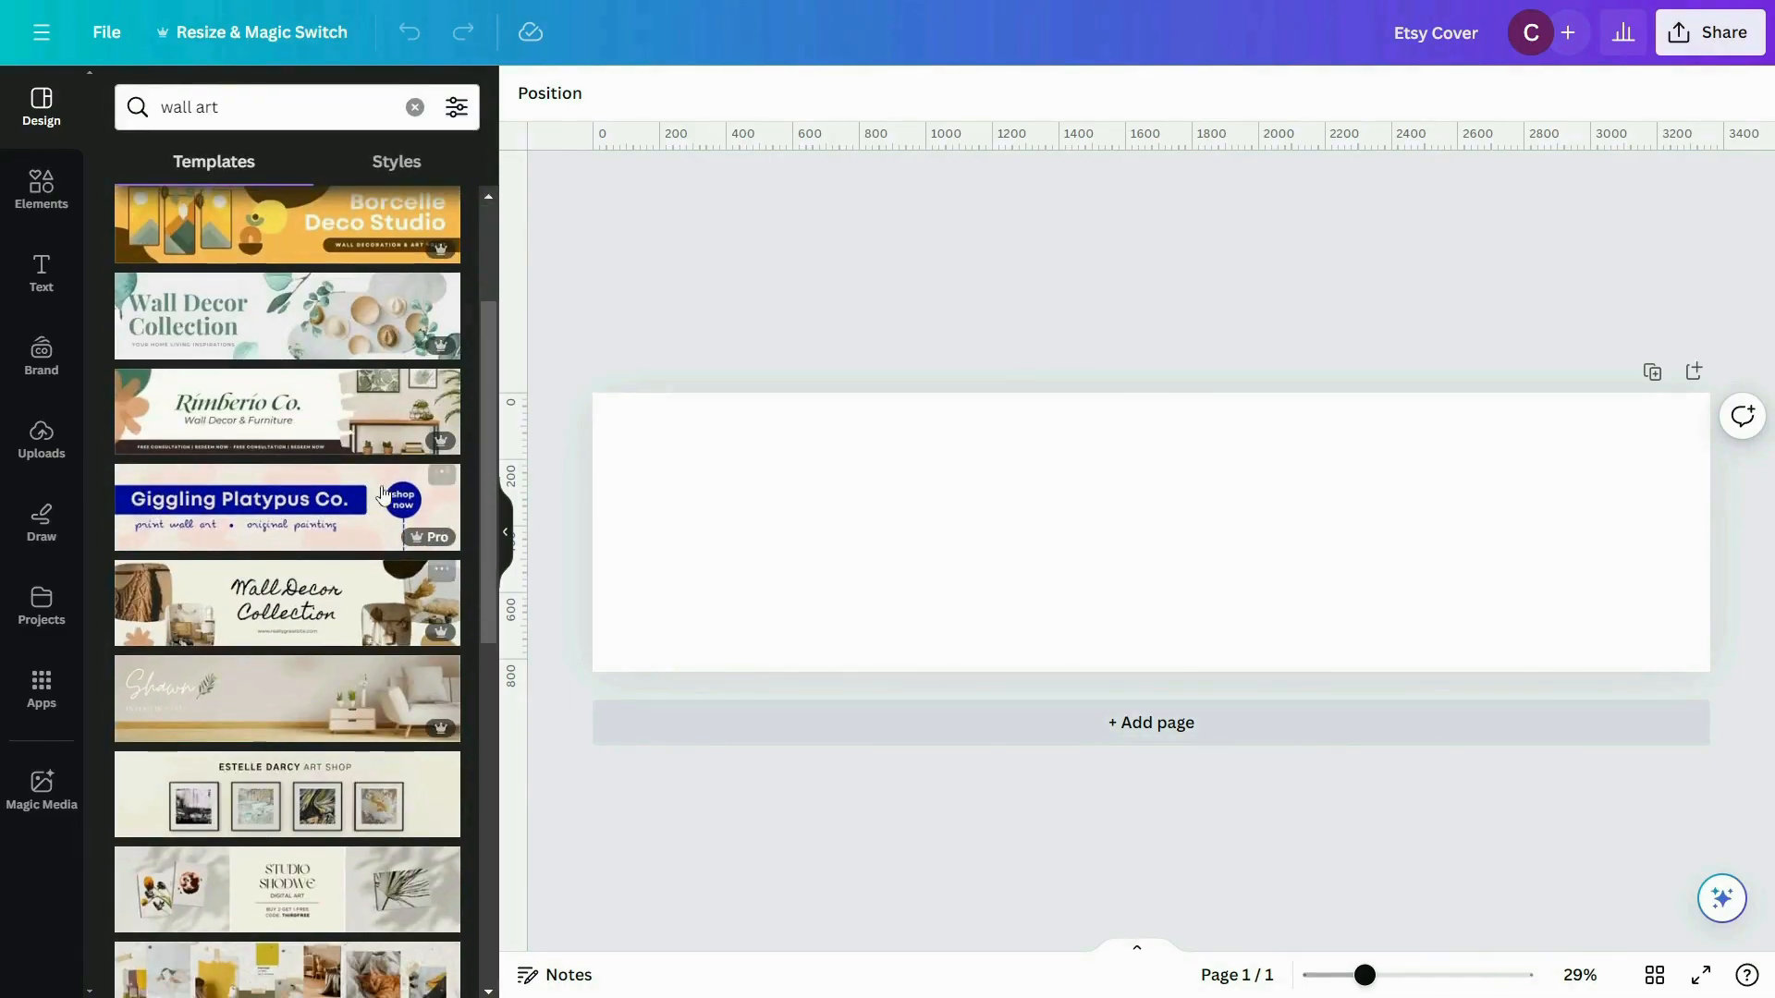
scroll(368, 342, "down", 3)
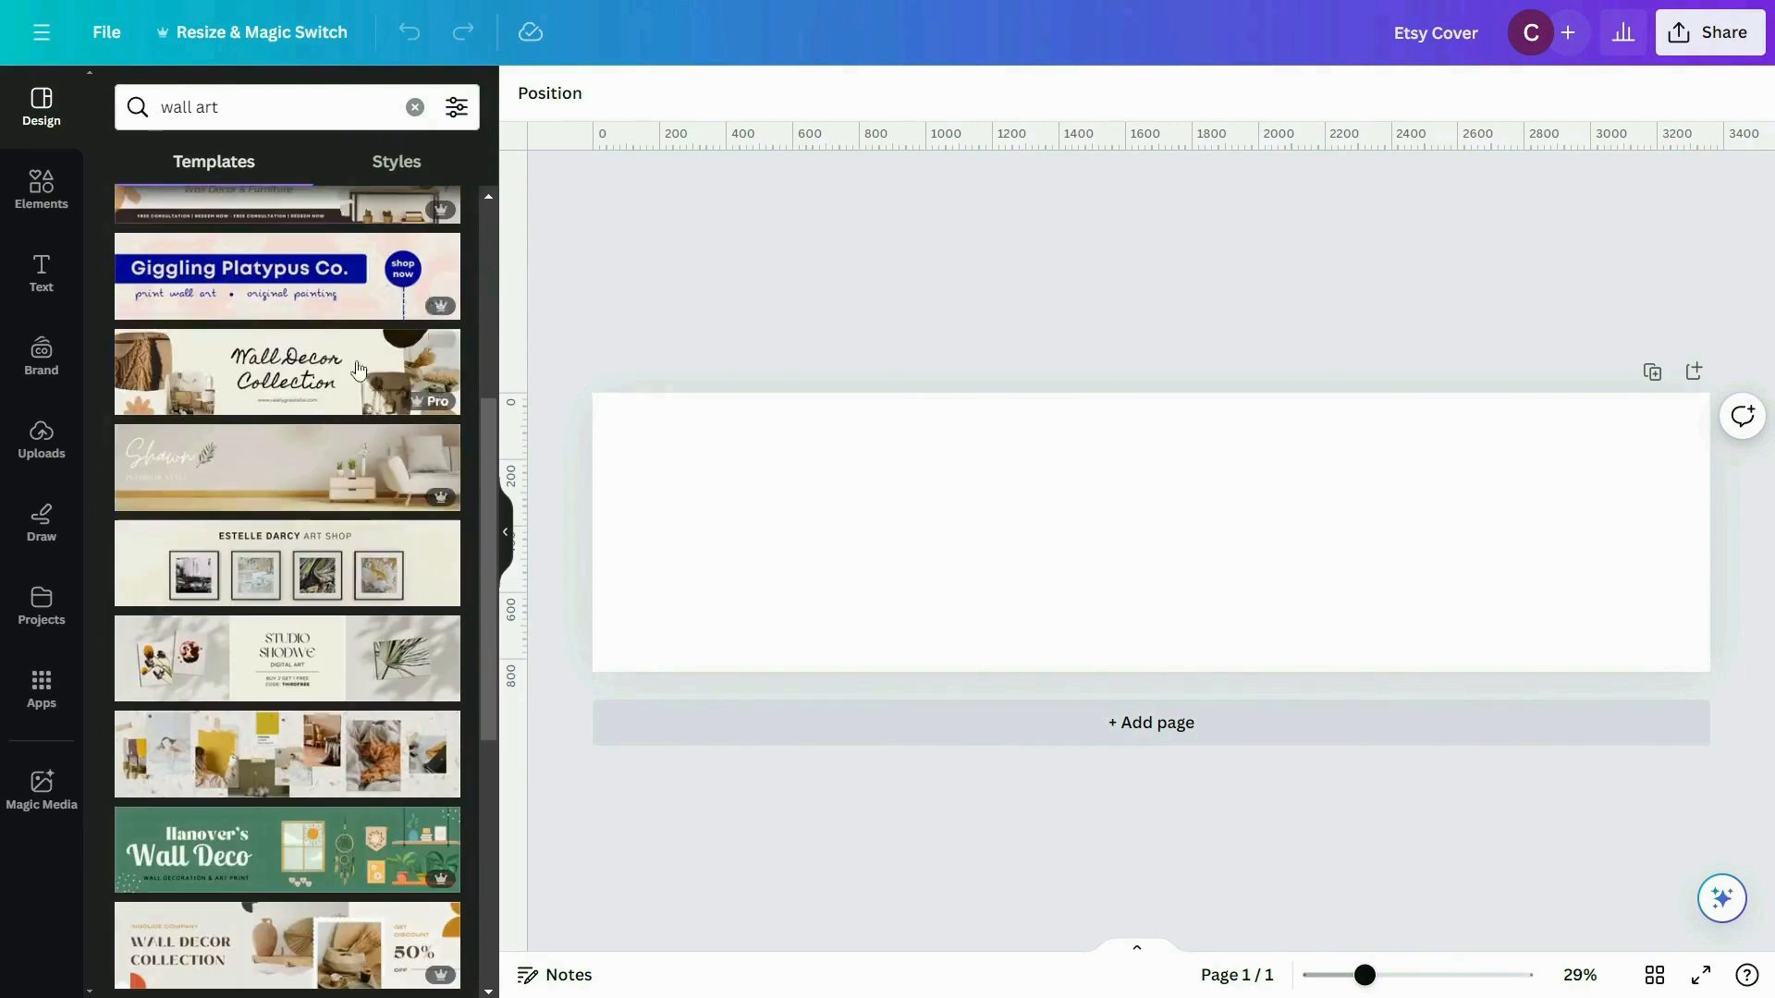
scroll(372, 480, "down", 9)
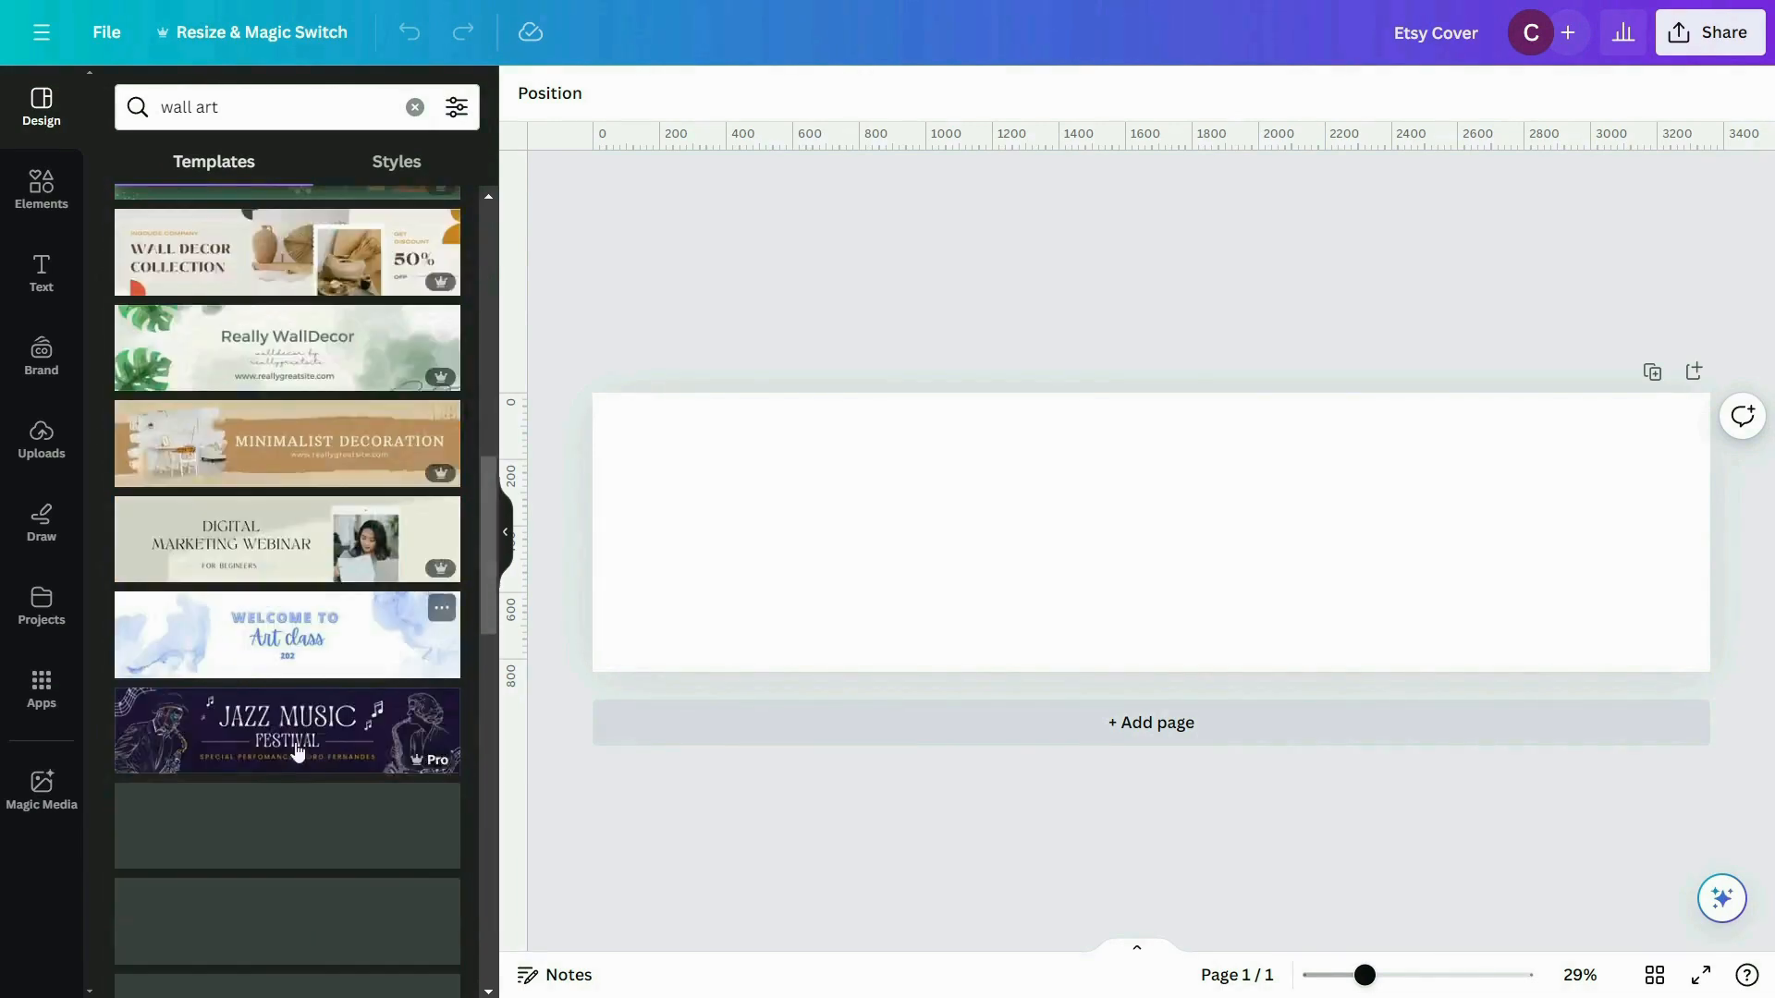
scroll(159, 546, "up", 9)
scroll(159, 545, "down", 3)
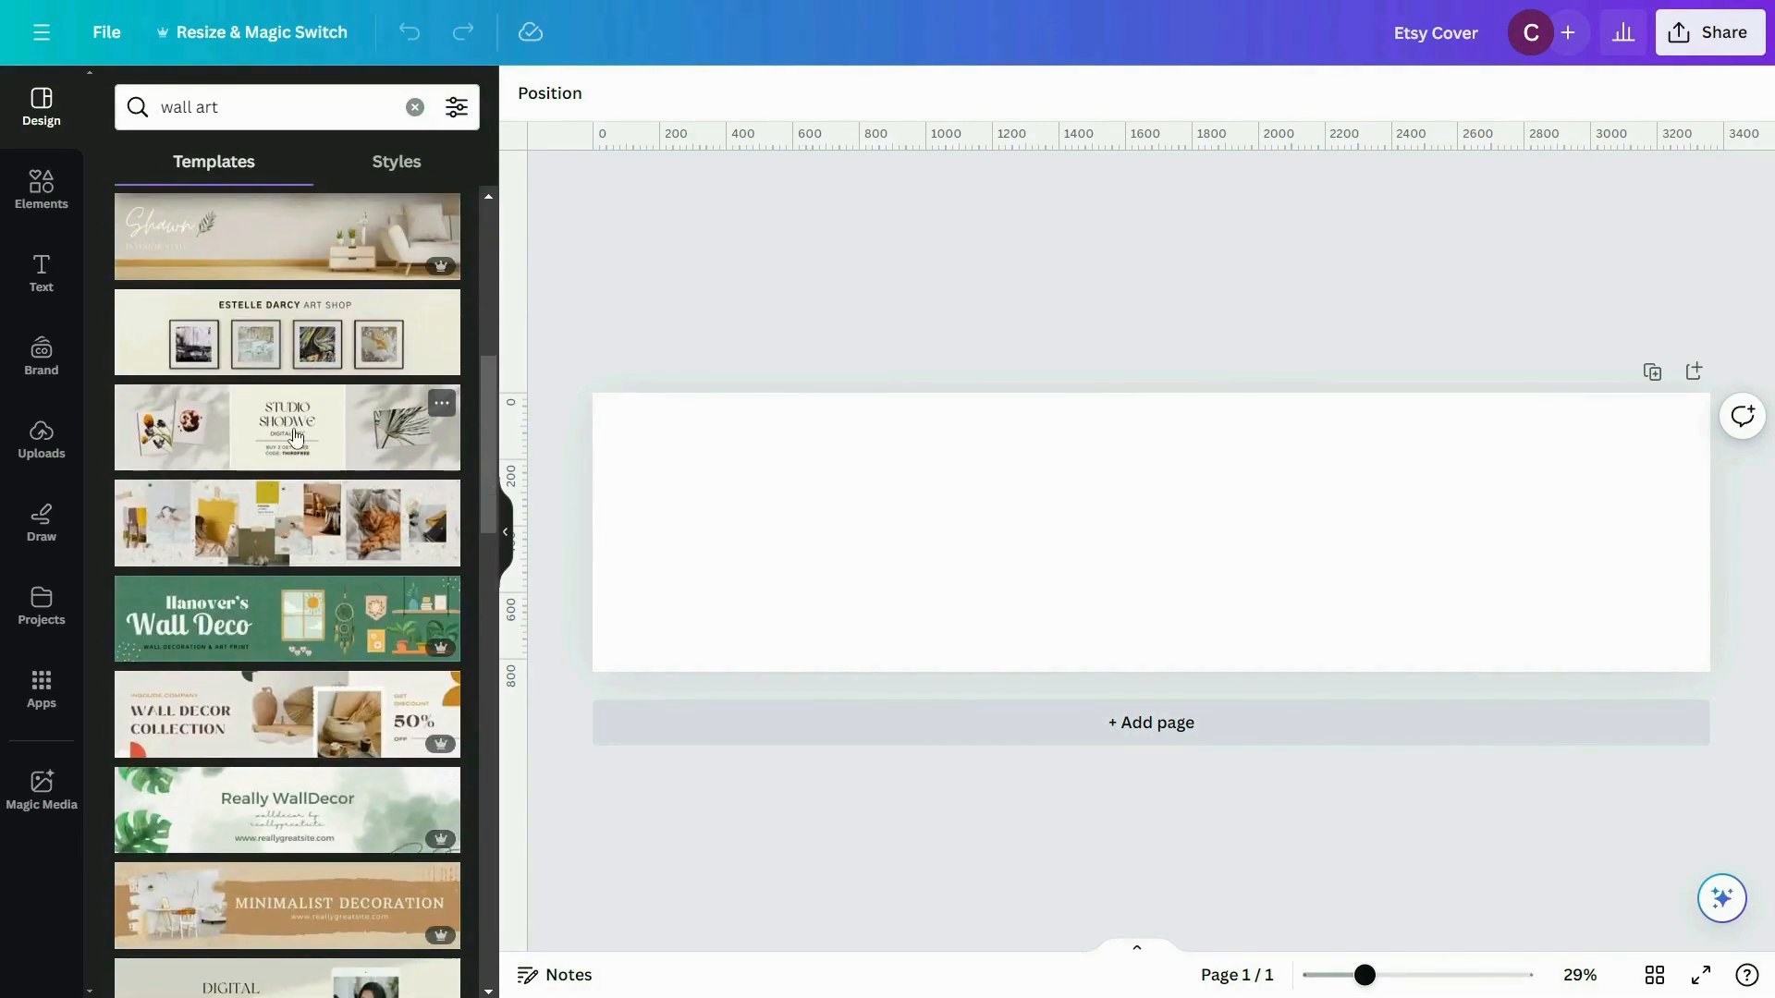
left_click(297, 433)
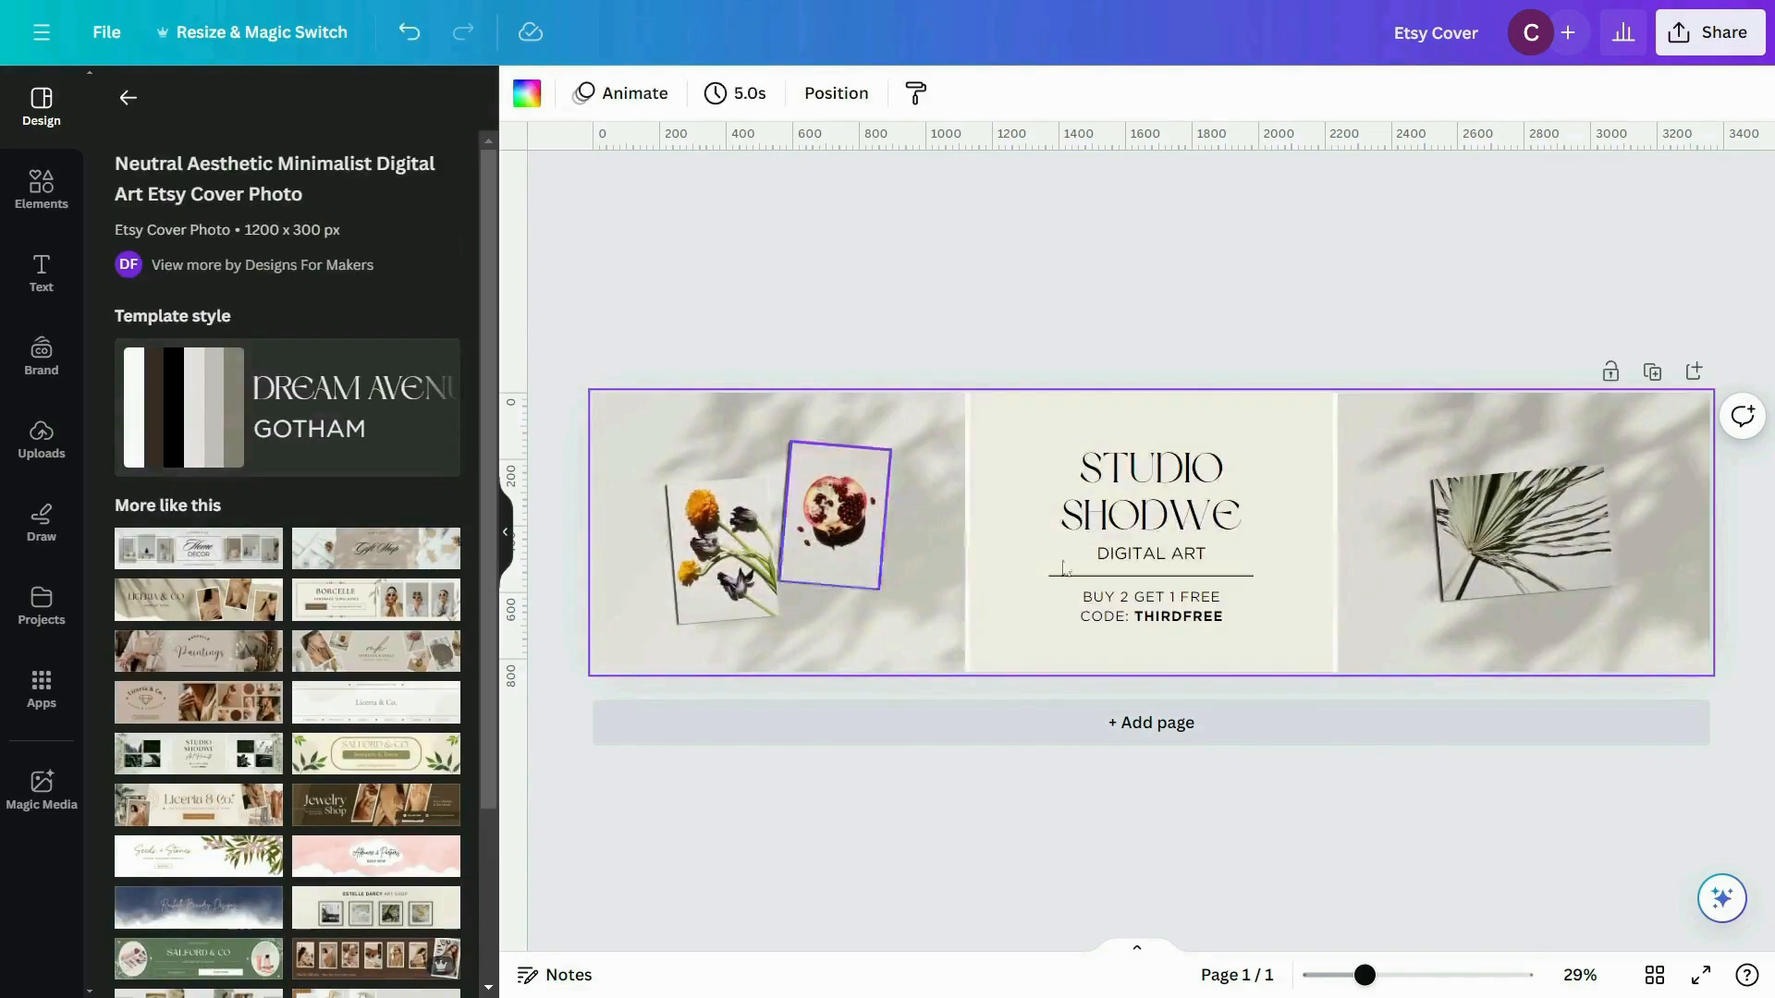
left_click(1155, 278)
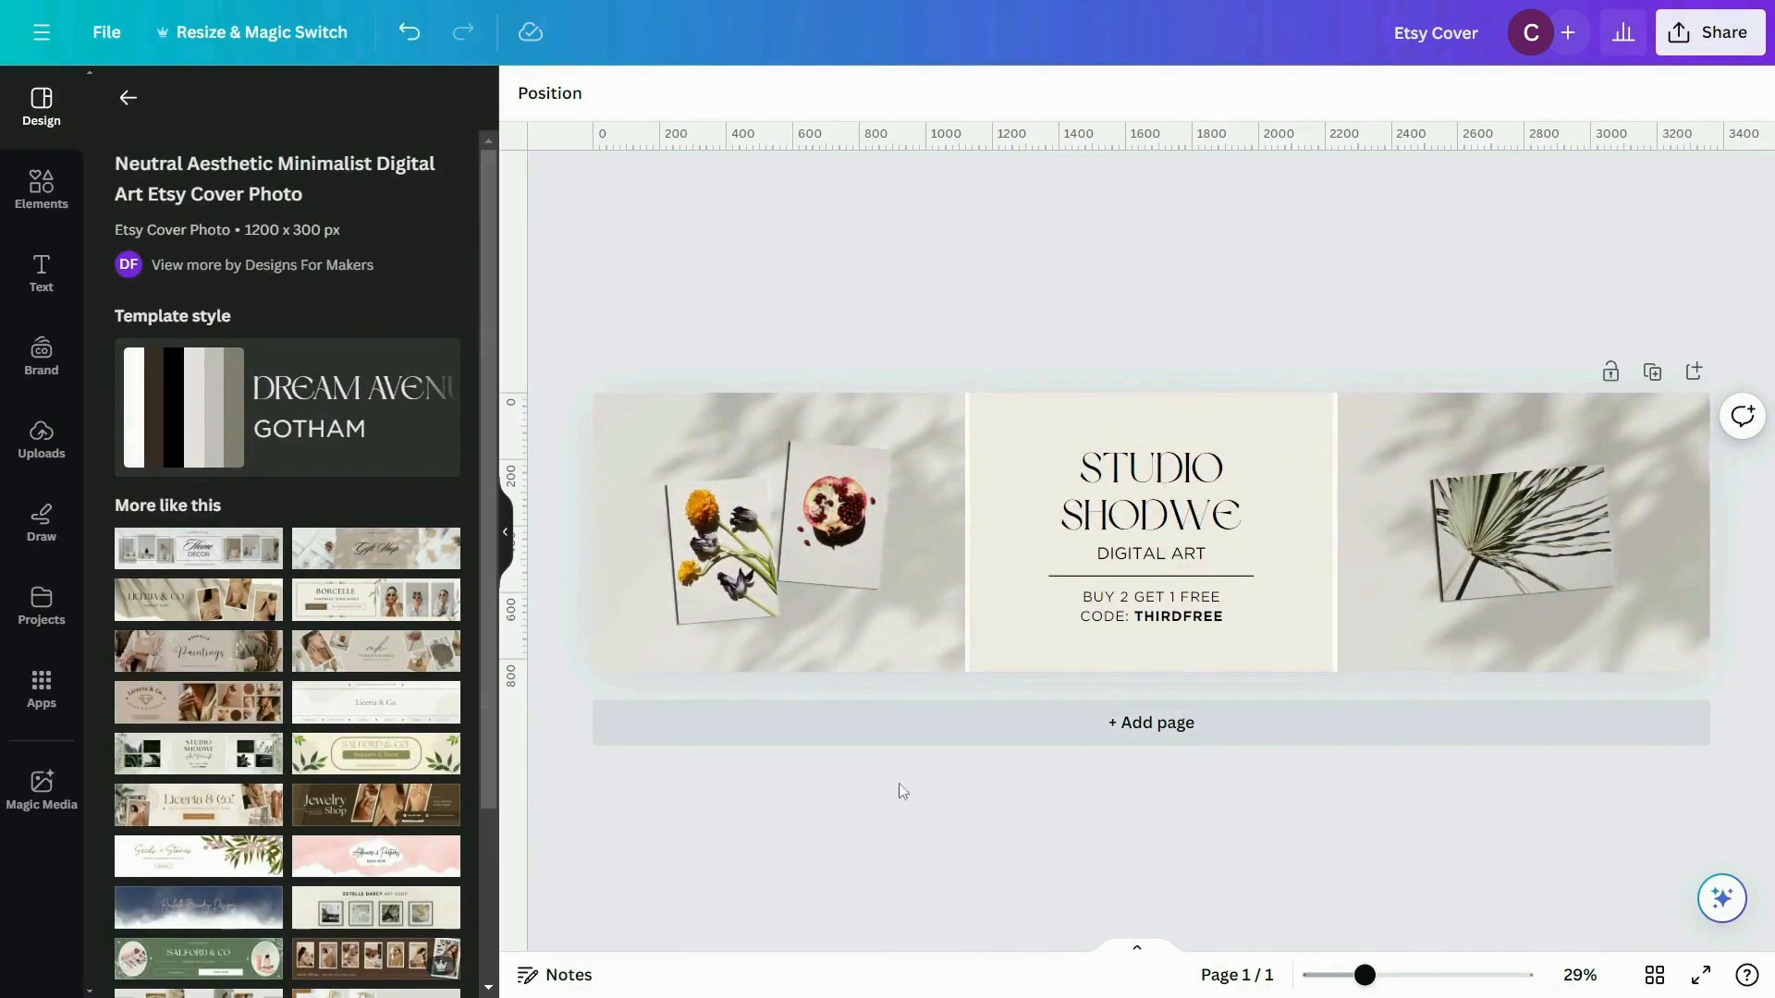
left_click(858, 525)
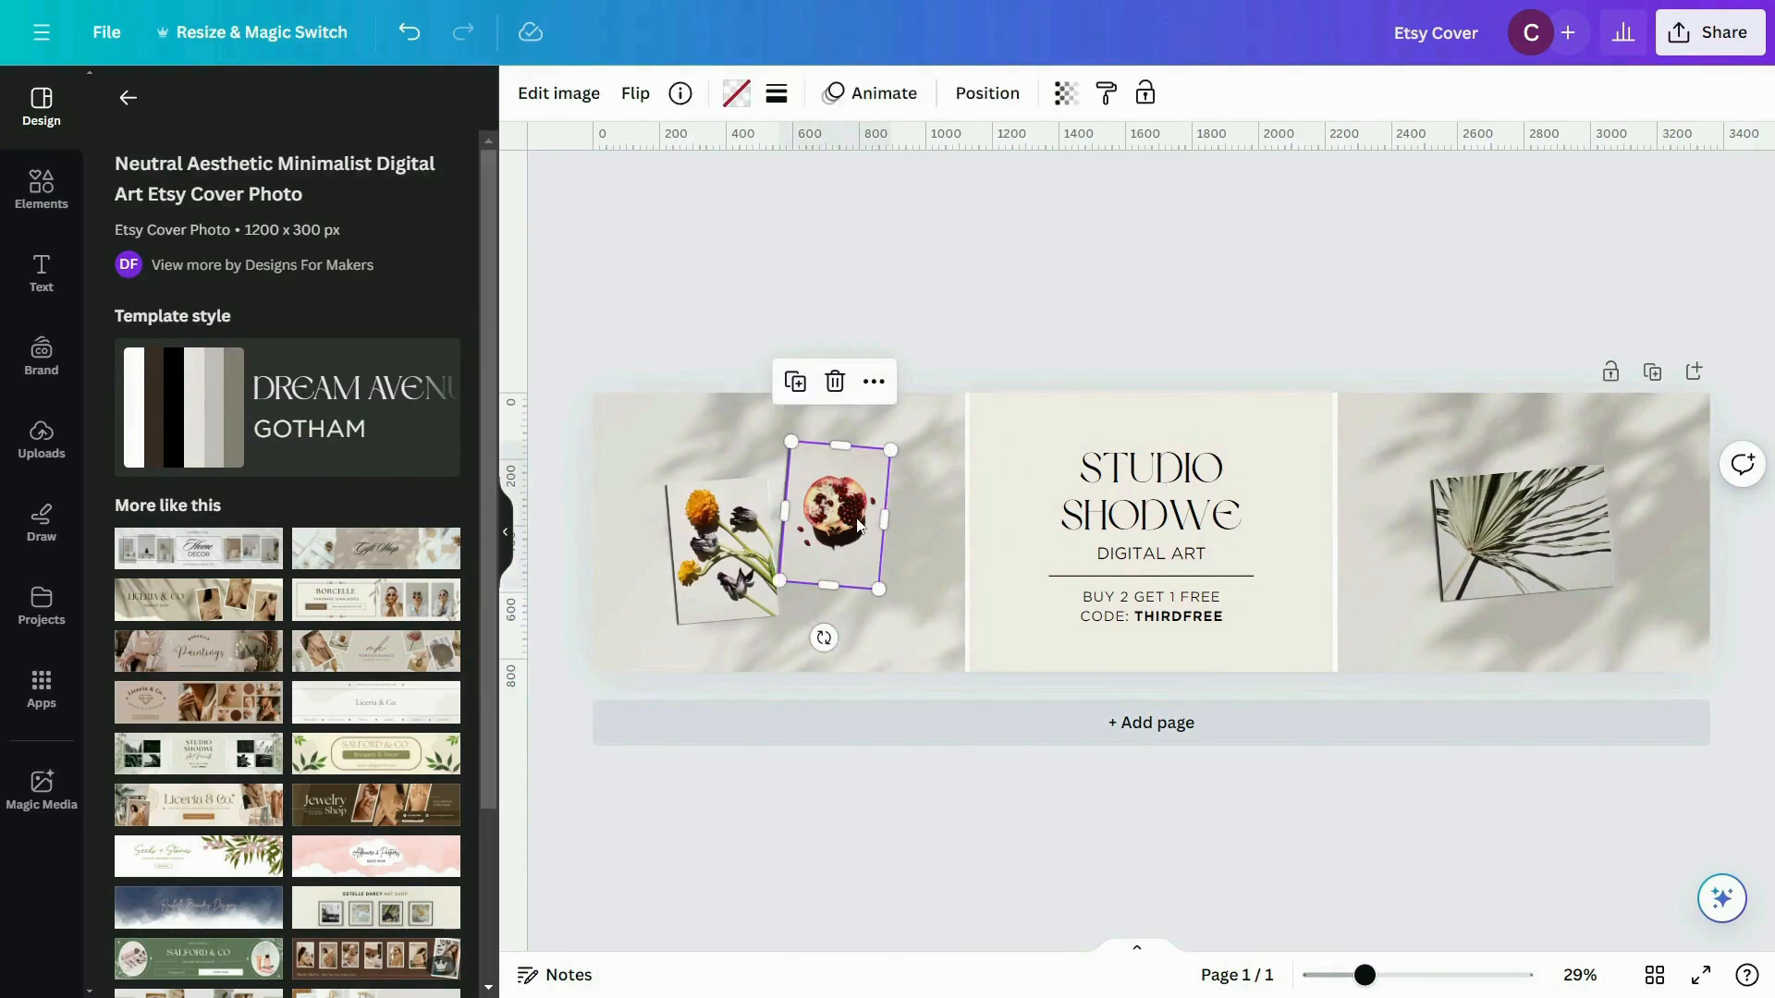
left_click(709, 557)
left_click(846, 512)
left_click(1610, 578)
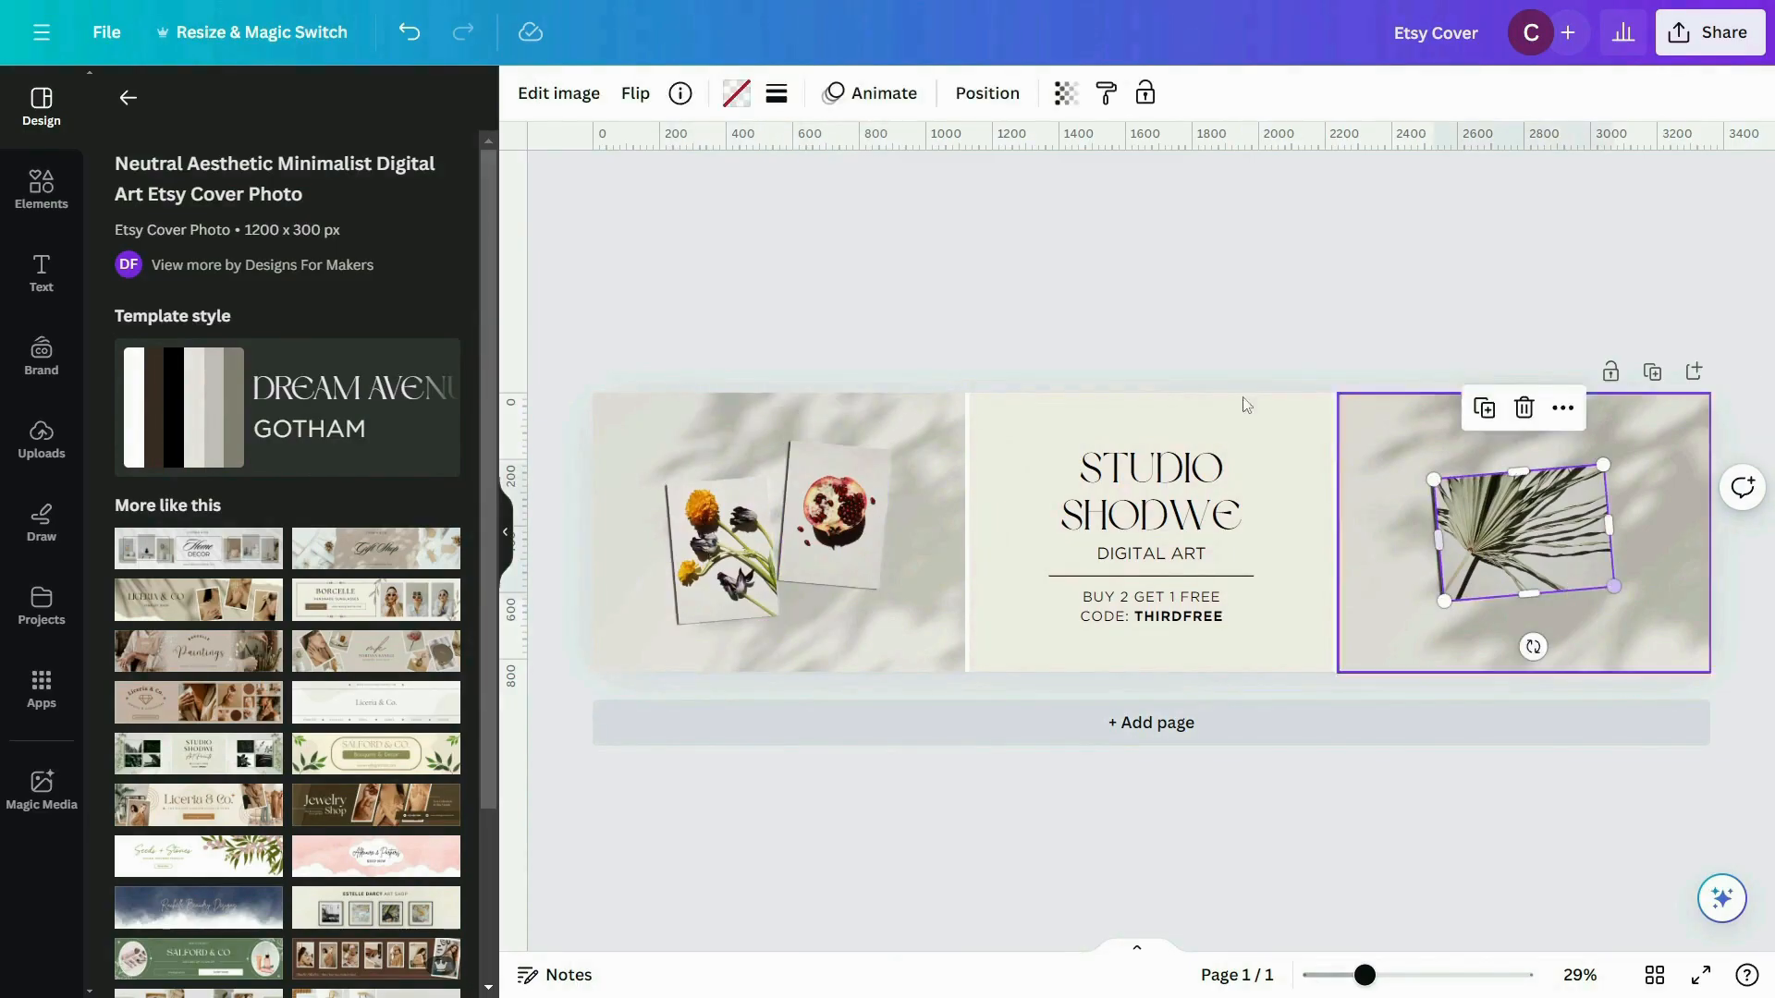
left_click(1033, 248)
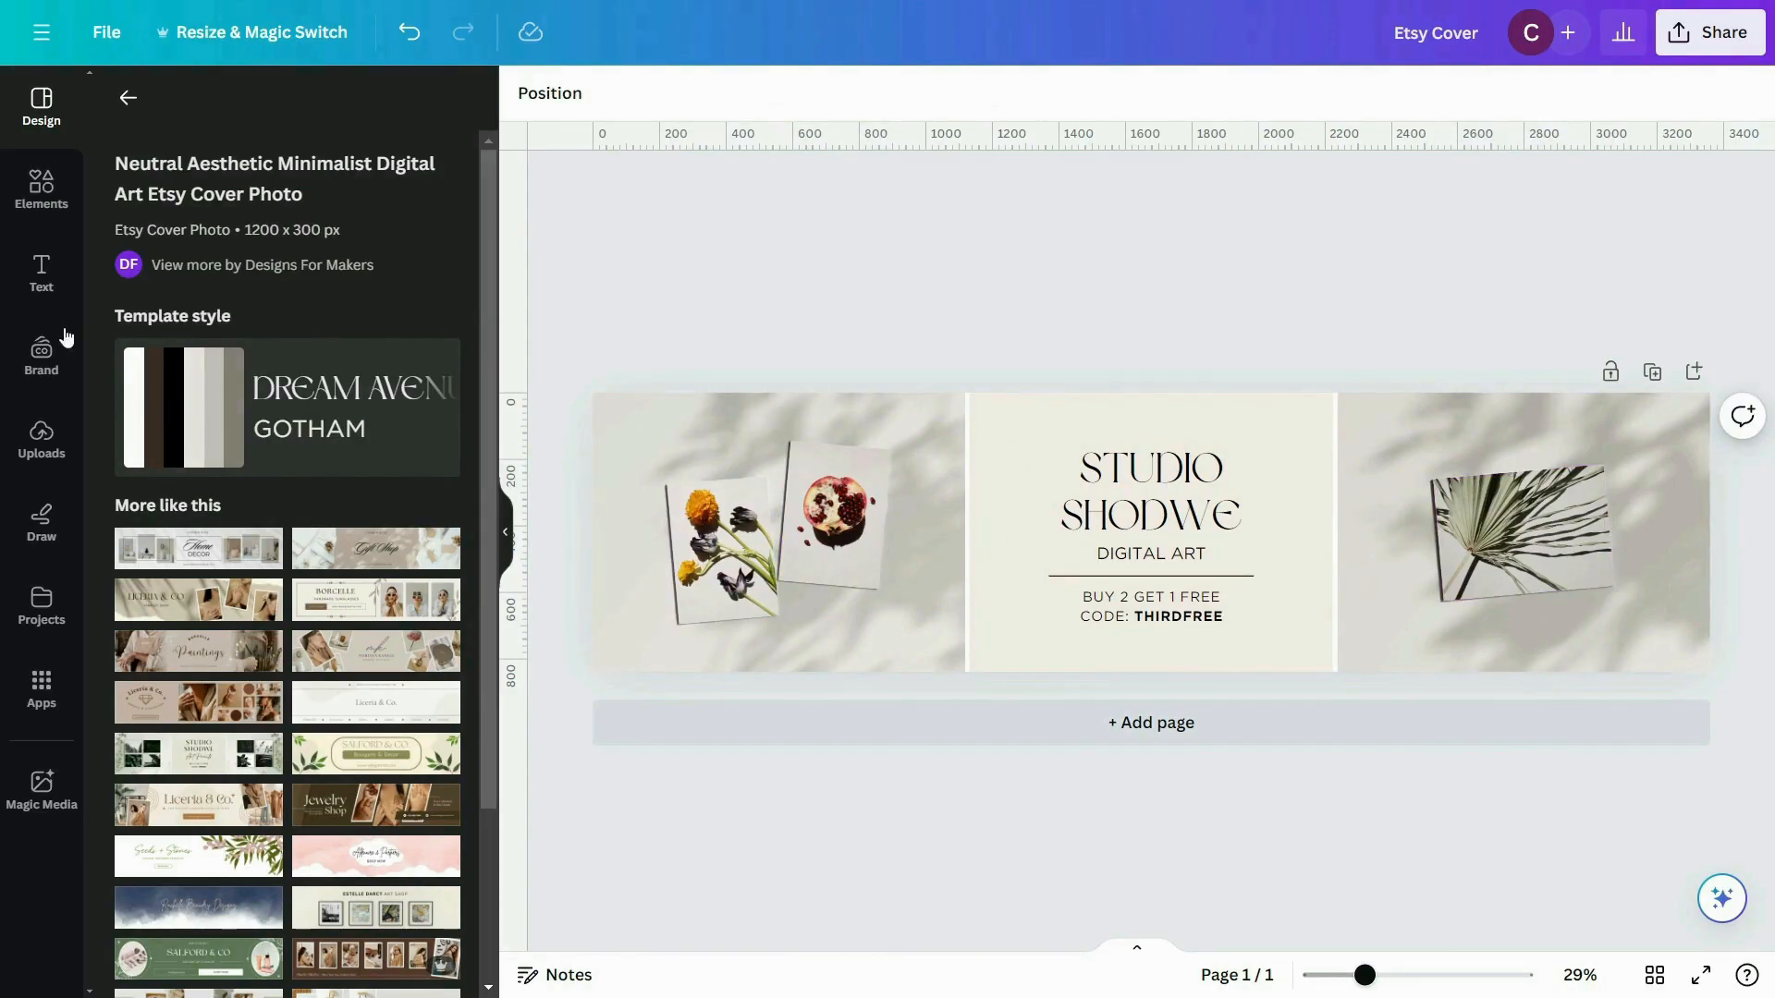
Replace the yellow flower photo with the uploaded monstera line-art print and enlarge it within its frame to fill the canvas.
left_click(41, 439)
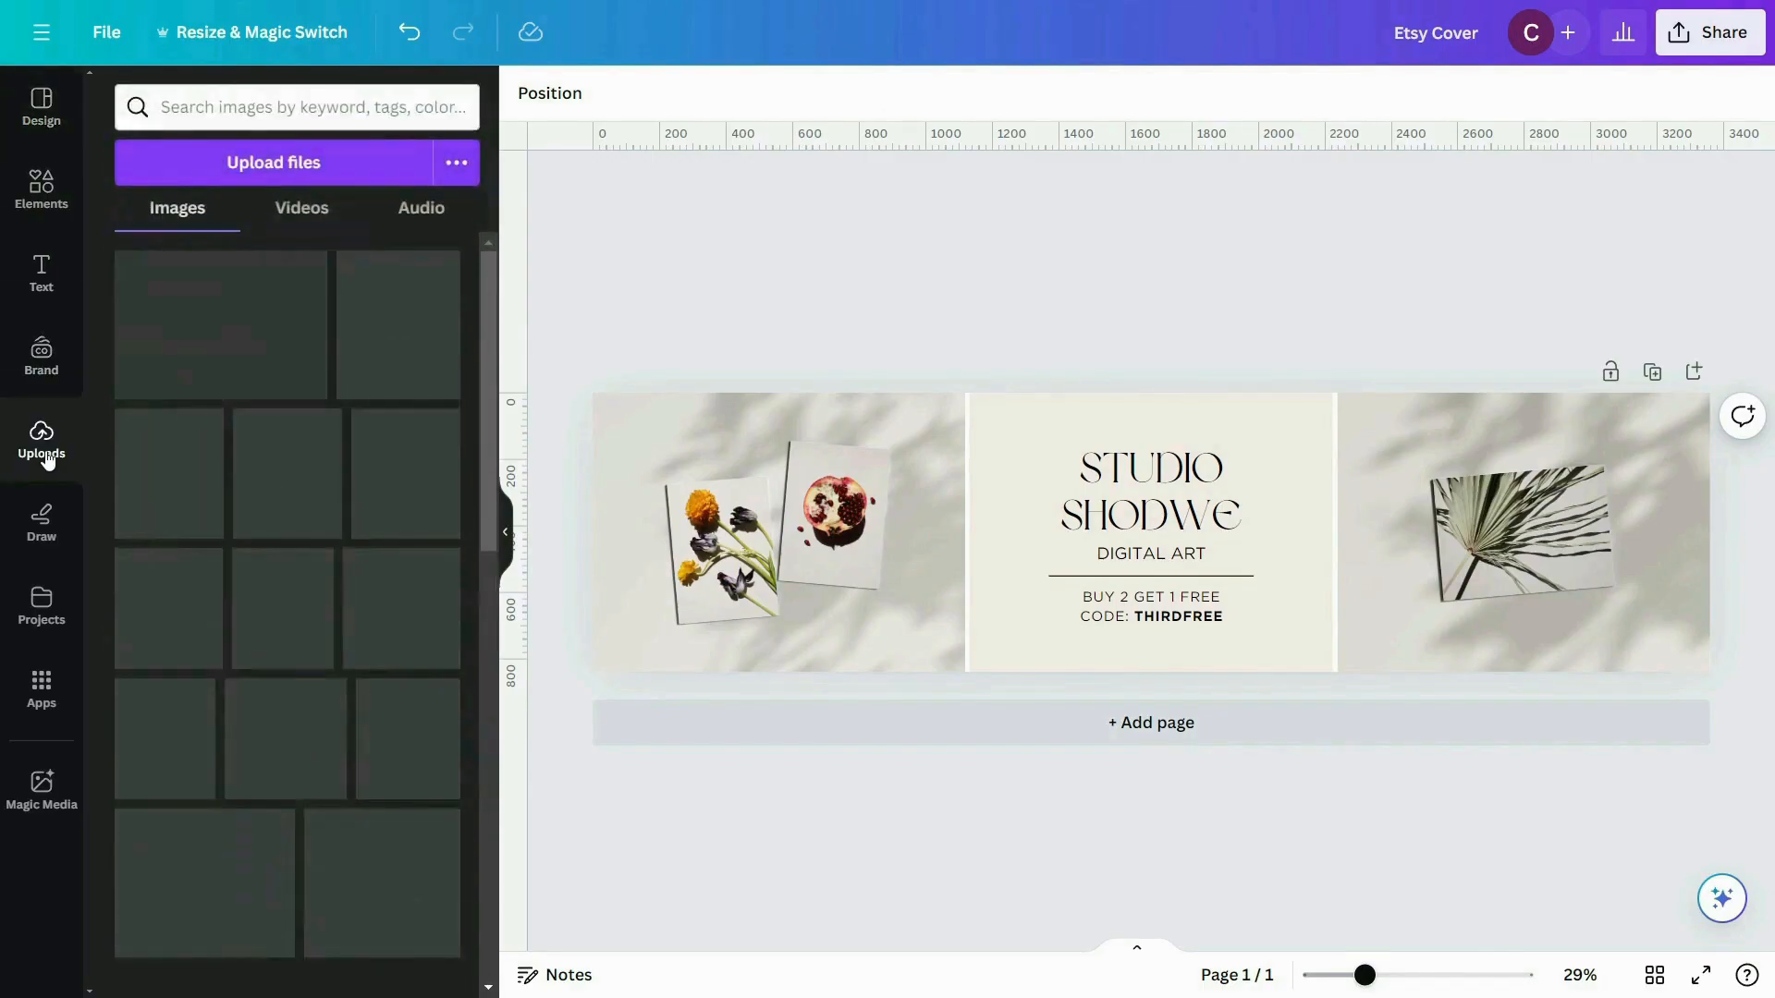
left_click(310, 342)
left_click(1078, 272)
left_click(1155, 448)
left_click(1154, 450)
left_click_drag(1120, 443, 733, 586)
double_click(717, 537)
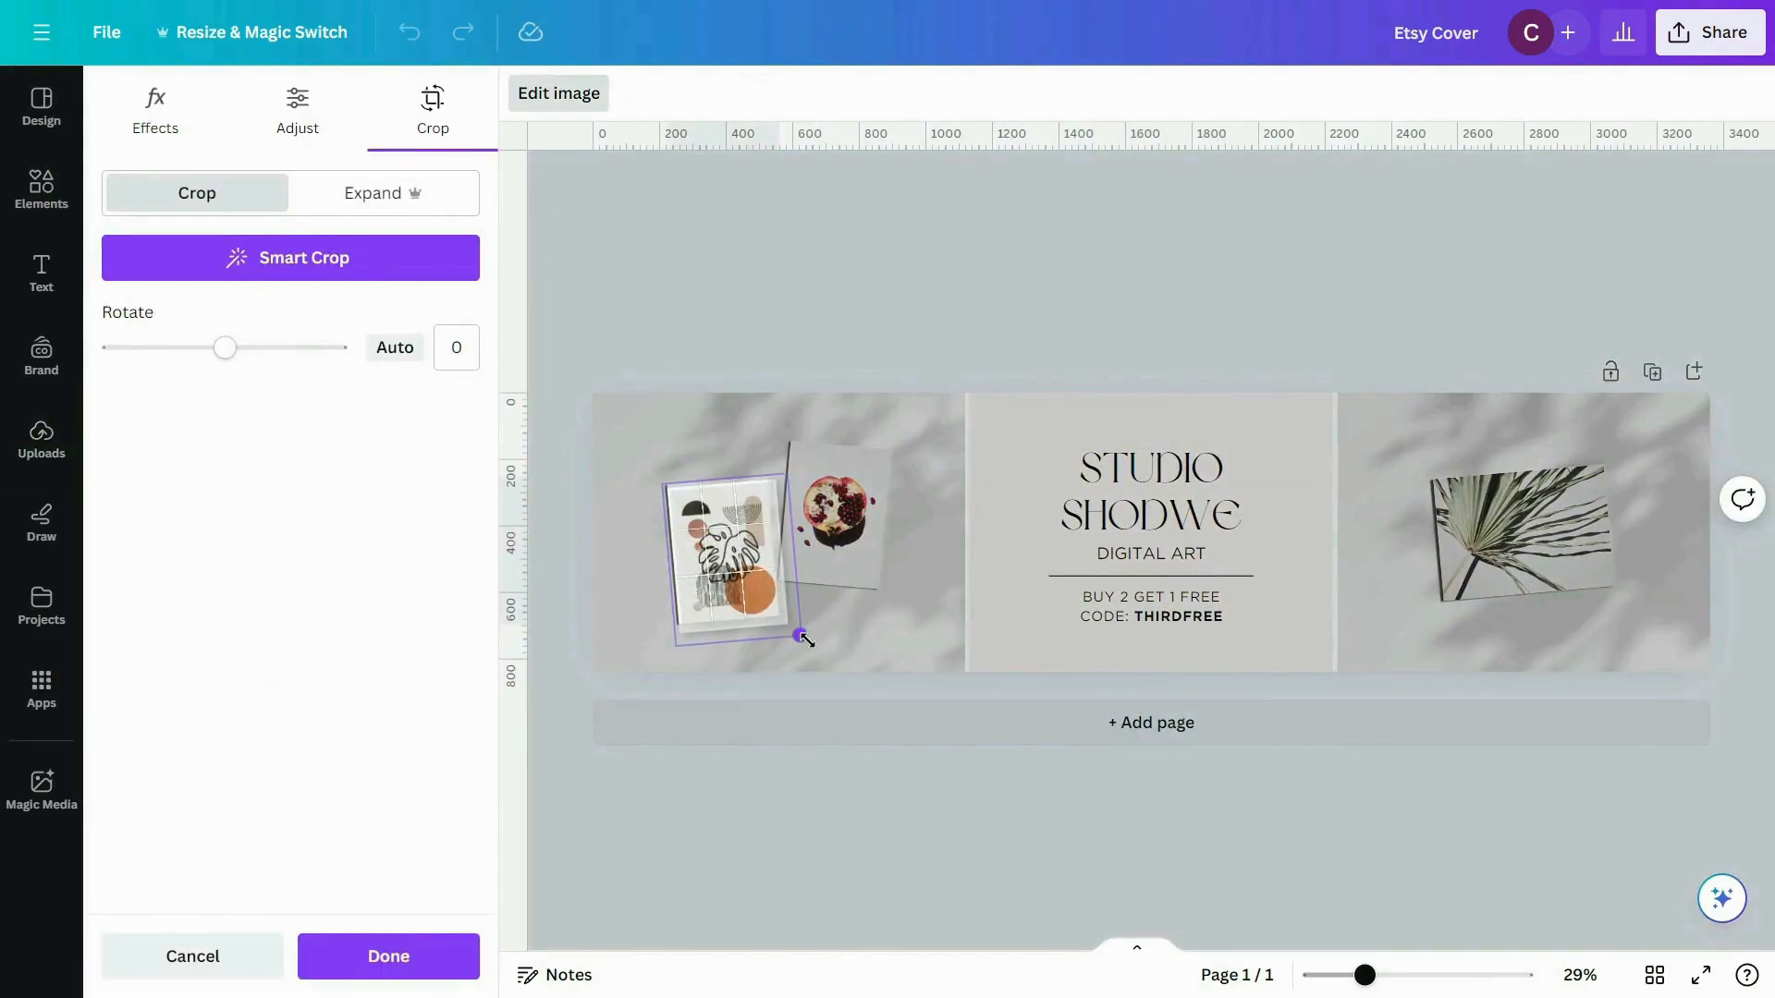
left_click(834, 329)
Replace the pomegranate photo with the uploaded green-leaf print and enlarge it within its frame to crop out the border.
left_click(786, 517)
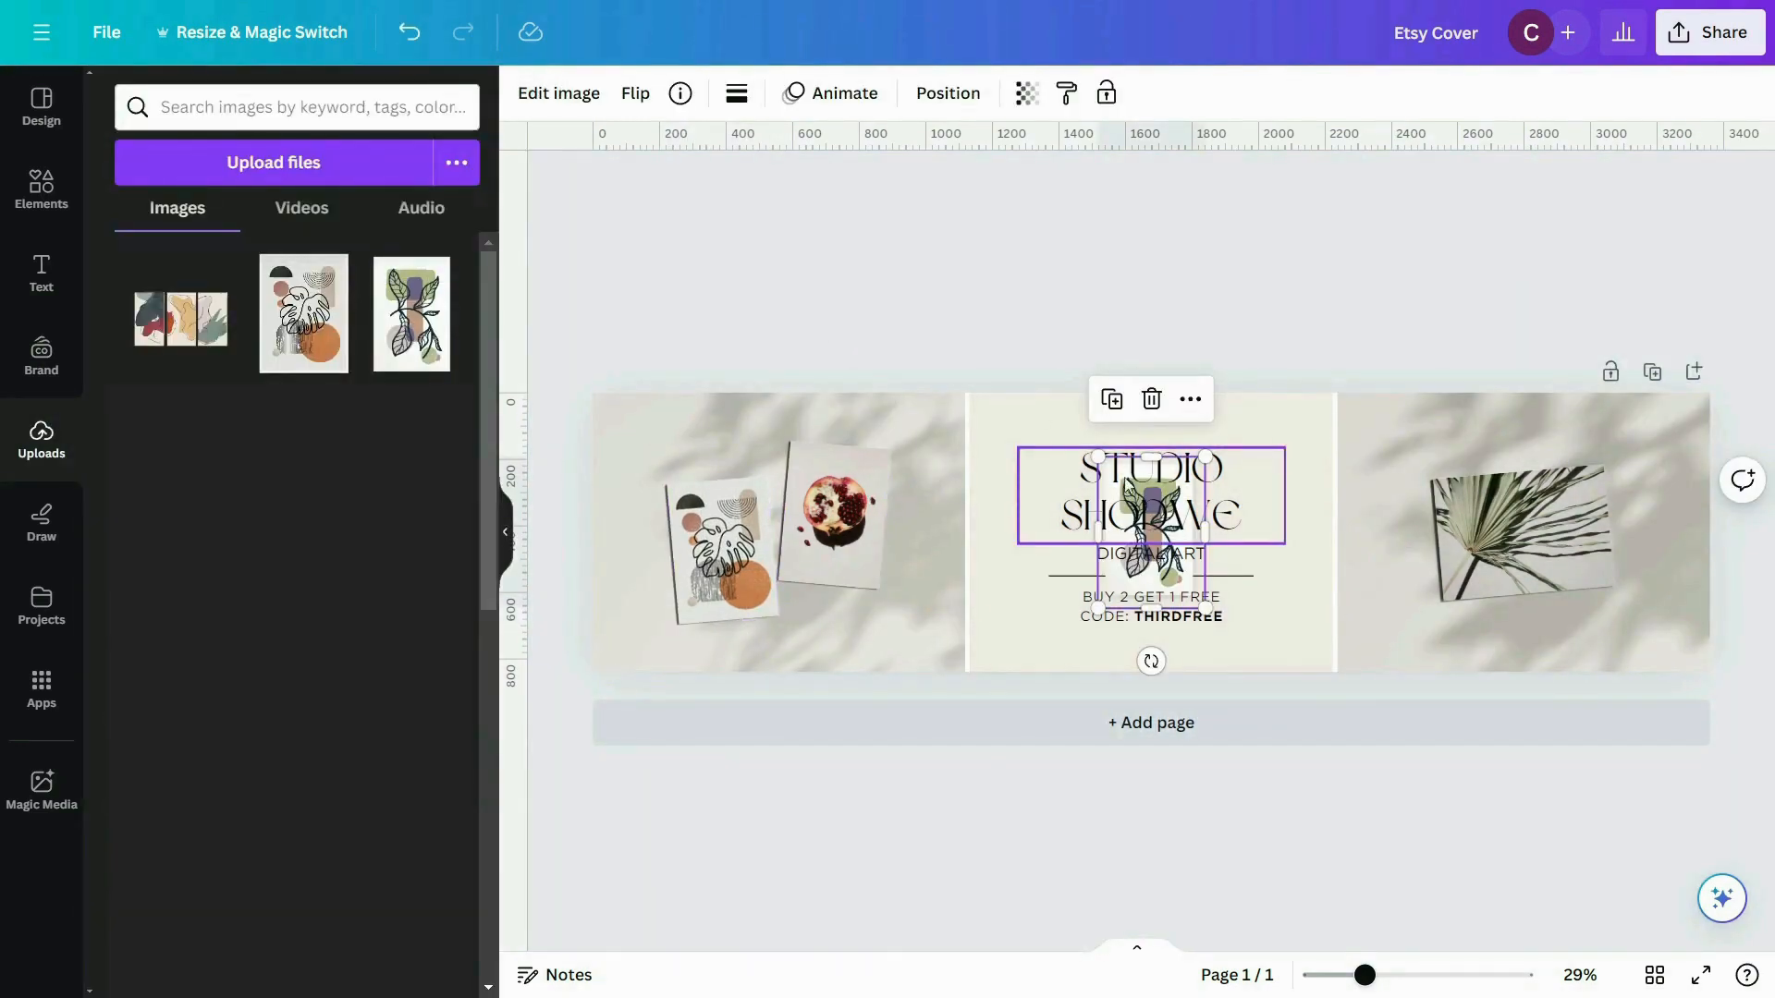
left_click_drag(1115, 592, 836, 513)
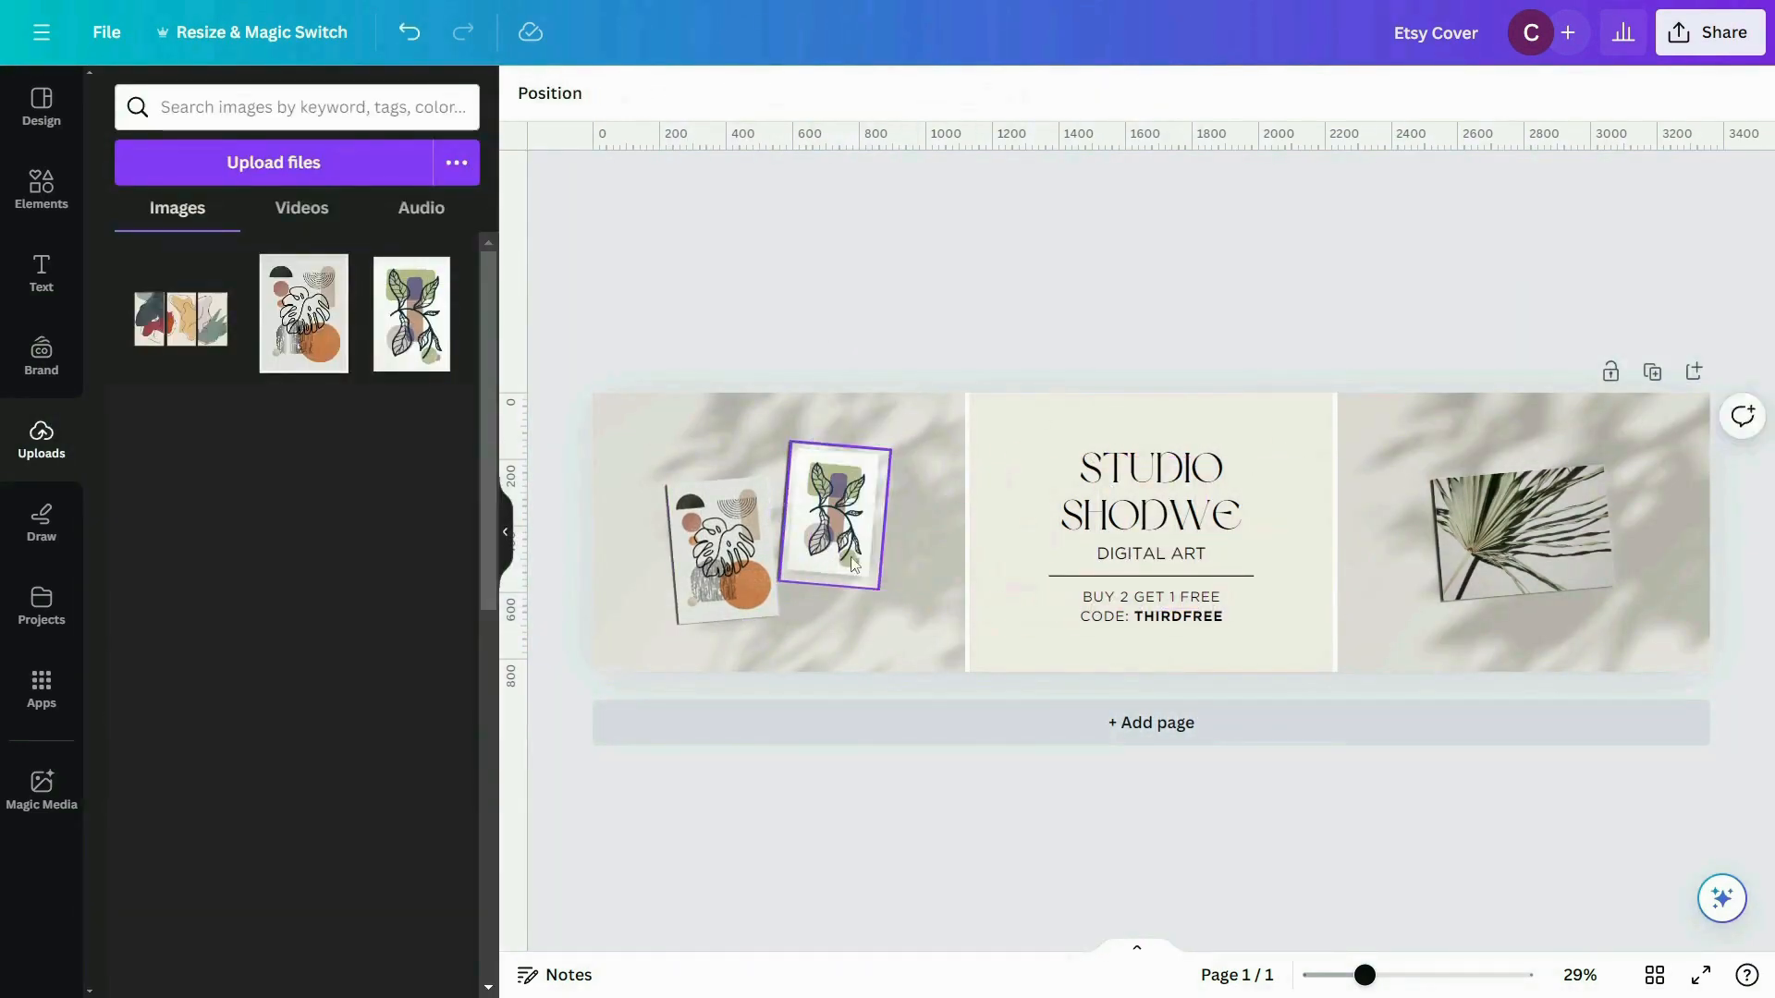
double_click(836, 513)
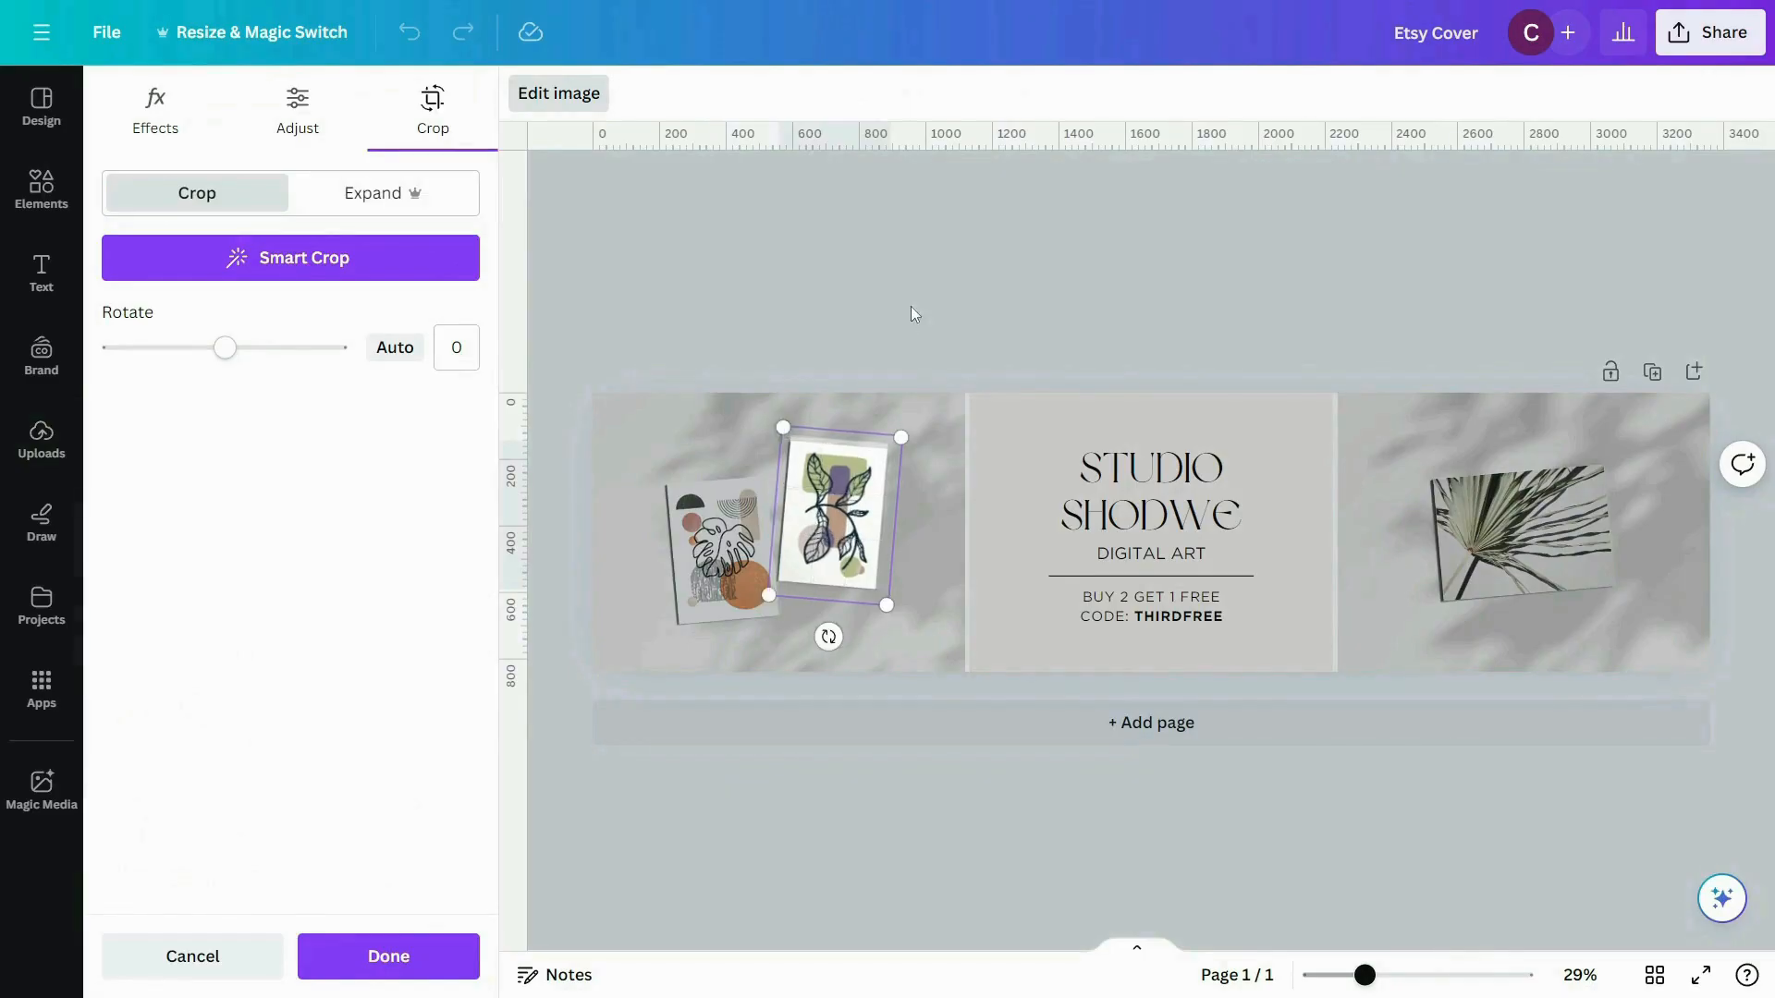
left_click(912, 309)
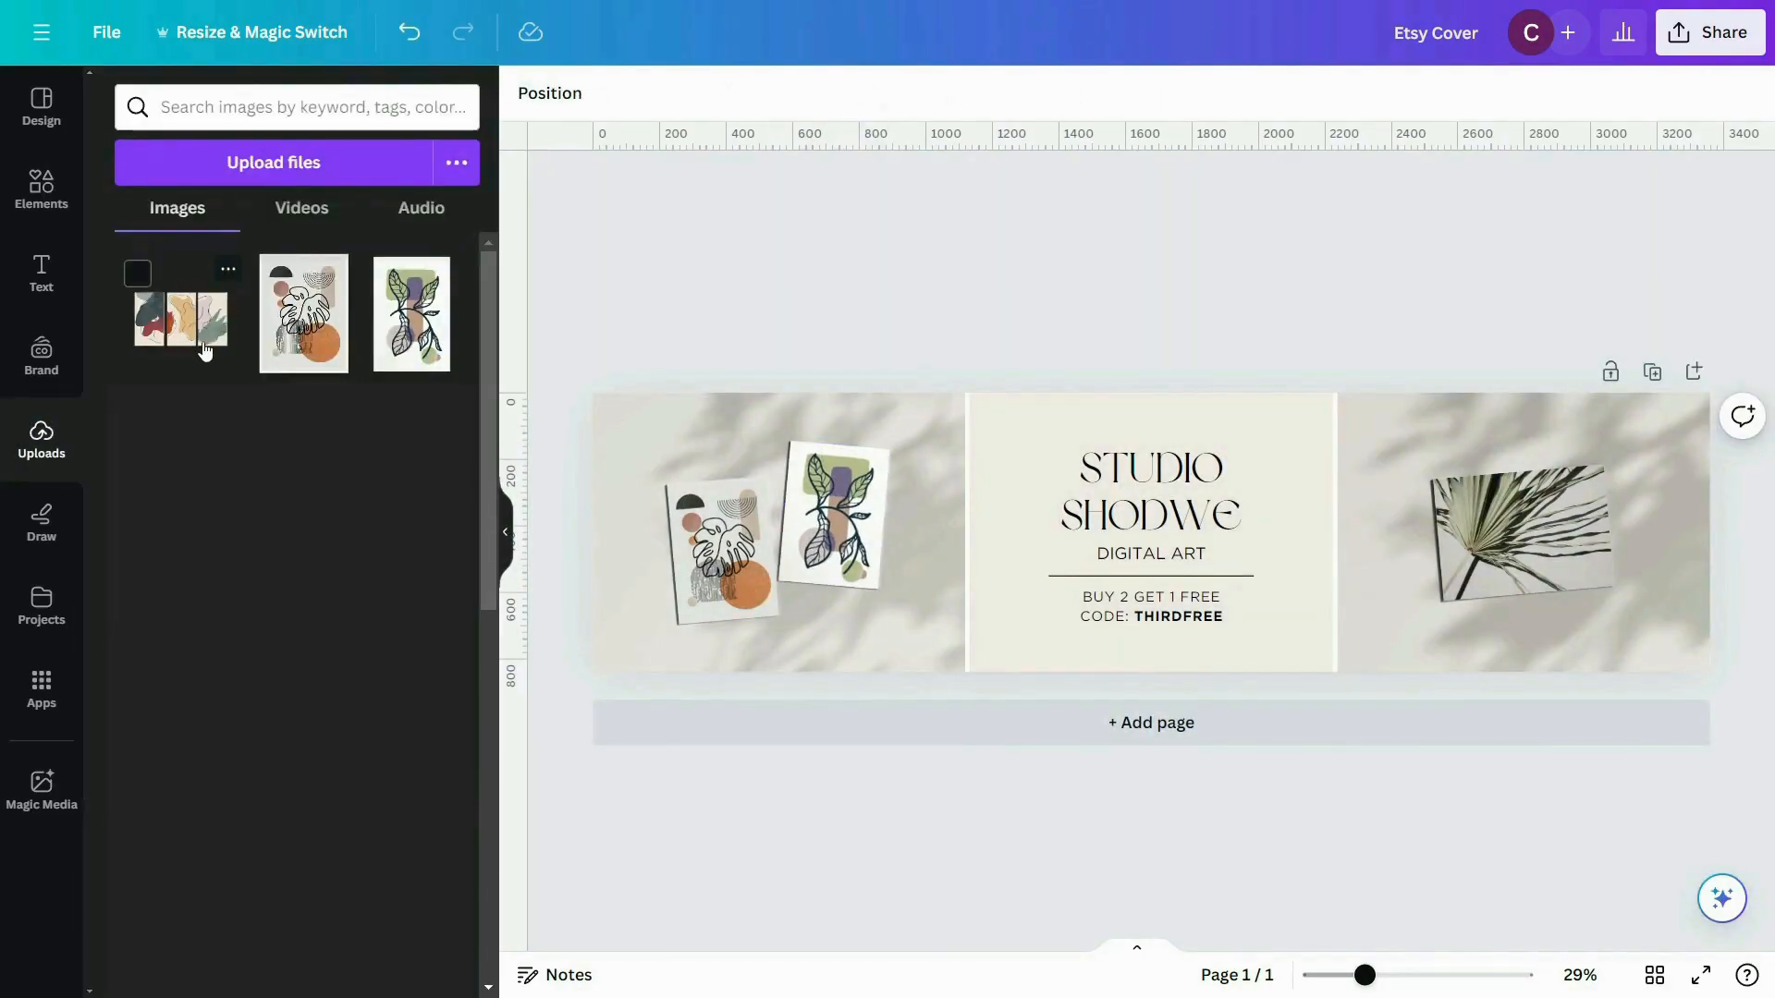
Add the uploaded three-panel abstract artwork and move it beside the palm leaf picture in the cover's right-hand section.
left_click(205, 350)
left_click_drag(1198, 575, 1311, 589)
left_click_drag(1305, 463, 1303, 490)
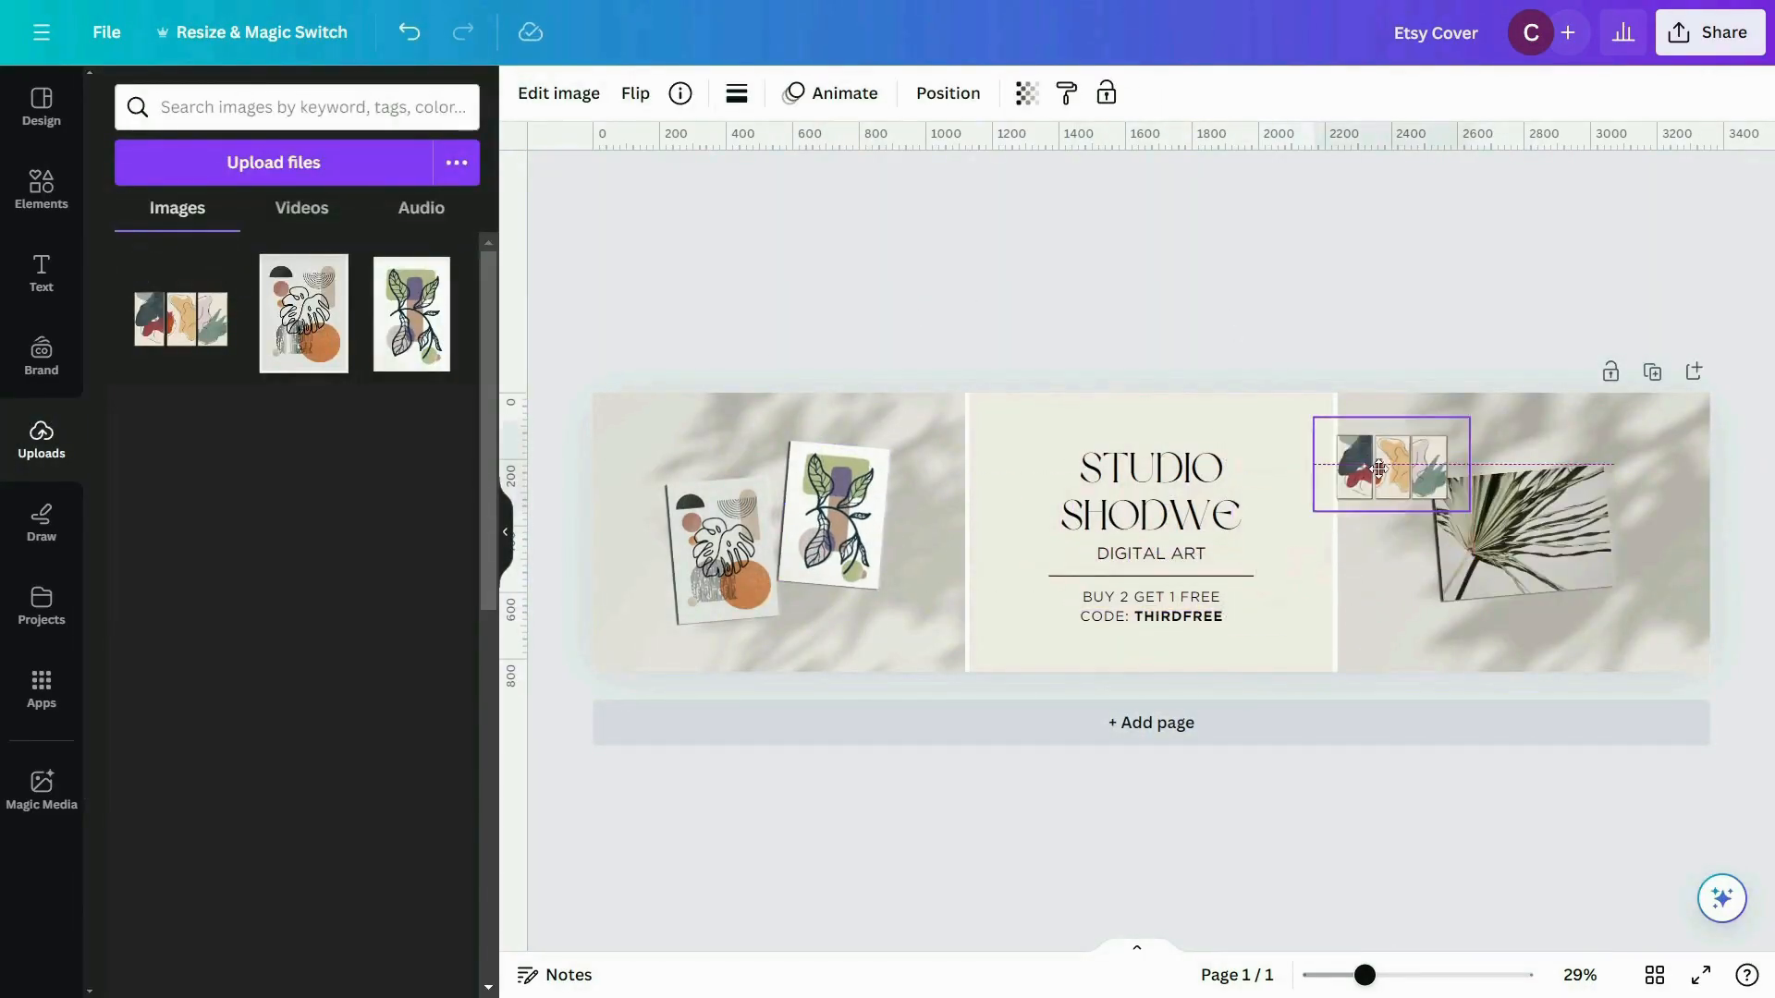
left_click_drag(1390, 560, 1379, 449)
Delete the palm leaf picture from the canvas in the cover's right-hand section.
double_click(1527, 540)
key("Escape")
key("Delete")
key("Delete")
Enlarge the three-panel artwork and move it aside over the title so the blank canvas is uncovered.
left_click(1405, 443)
left_click_drag(1482, 490, 1655, 599)
left_click_drag(1562, 518, 1315, 471)
left_click(1693, 570)
left_click(1164, 205)
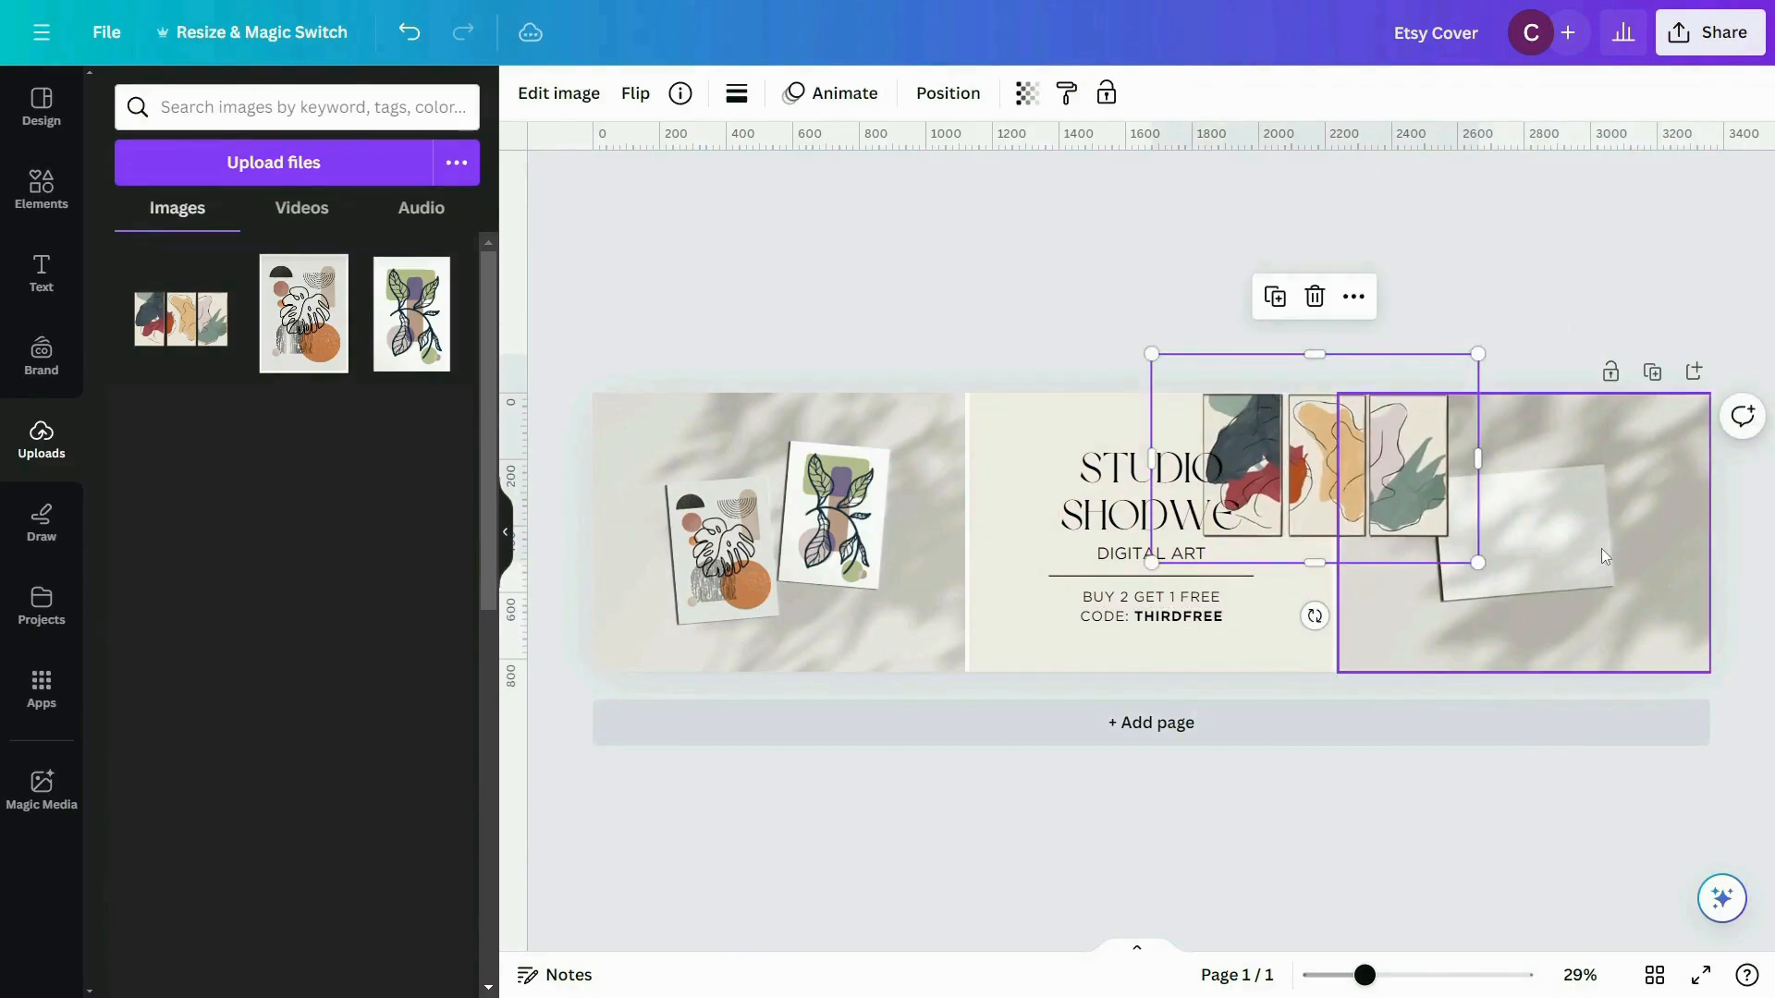
Erase the blank canvas from the right-hand background image using Magic Eraser with a brush size of 61.
left_click(1603, 494)
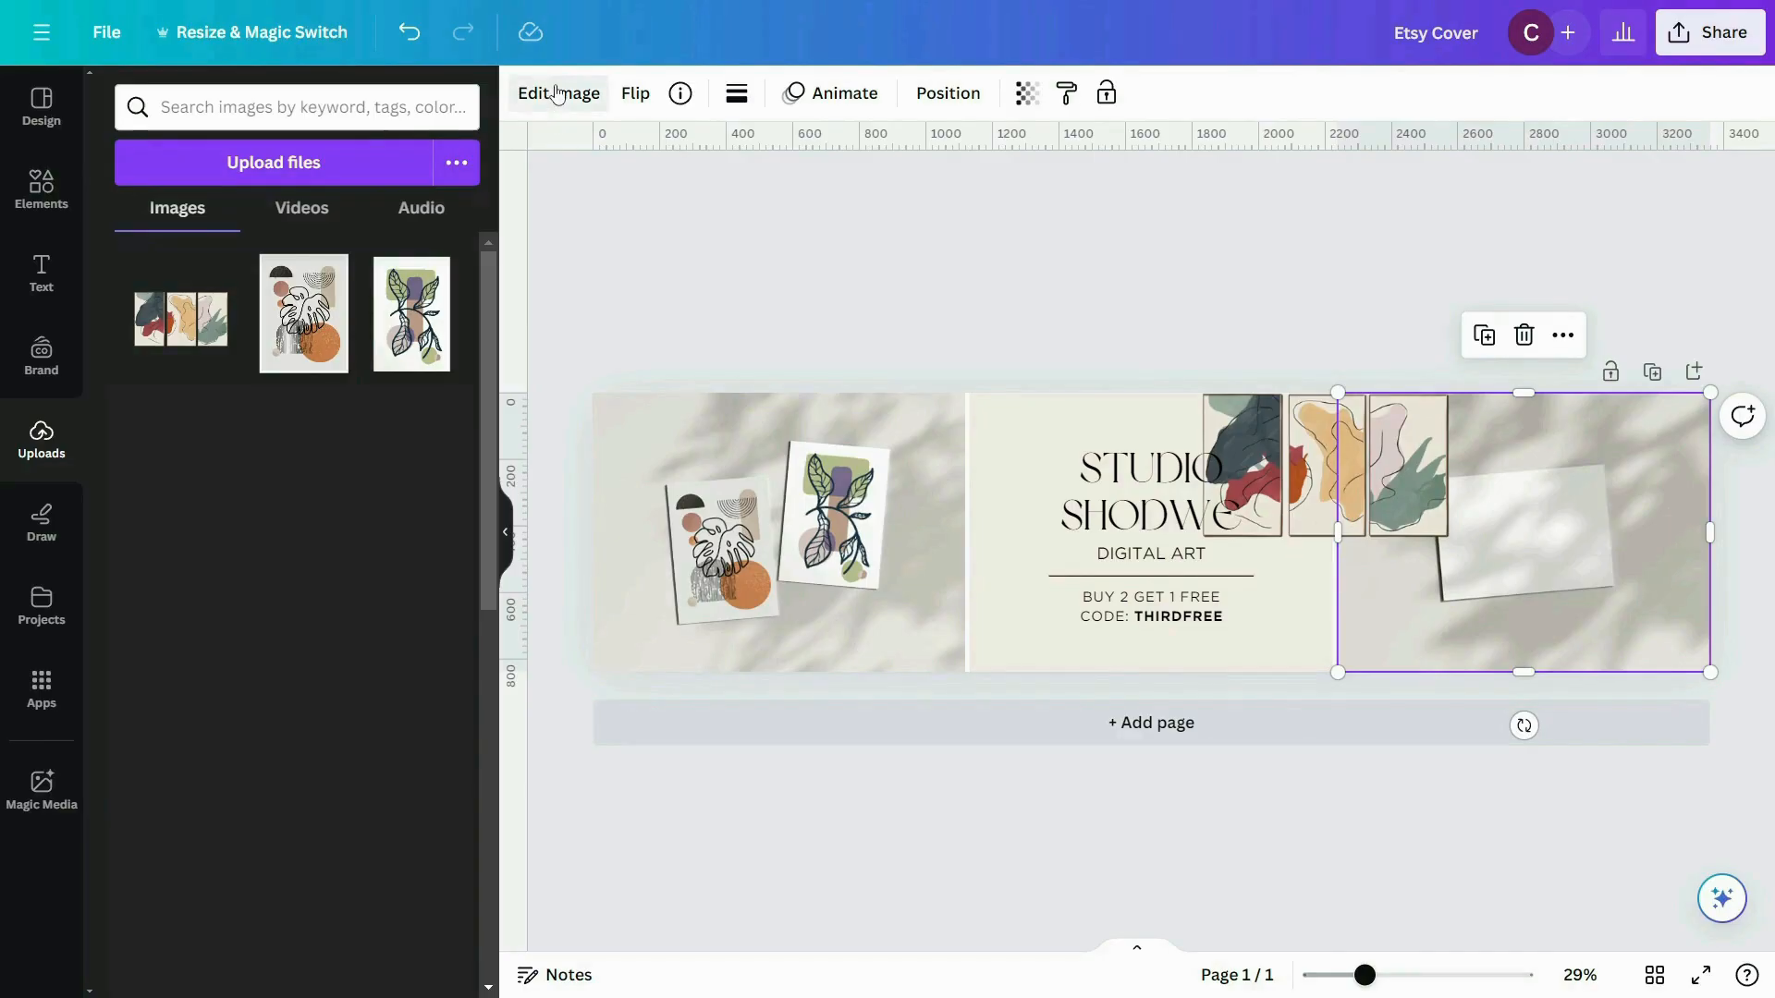
left_click(558, 93)
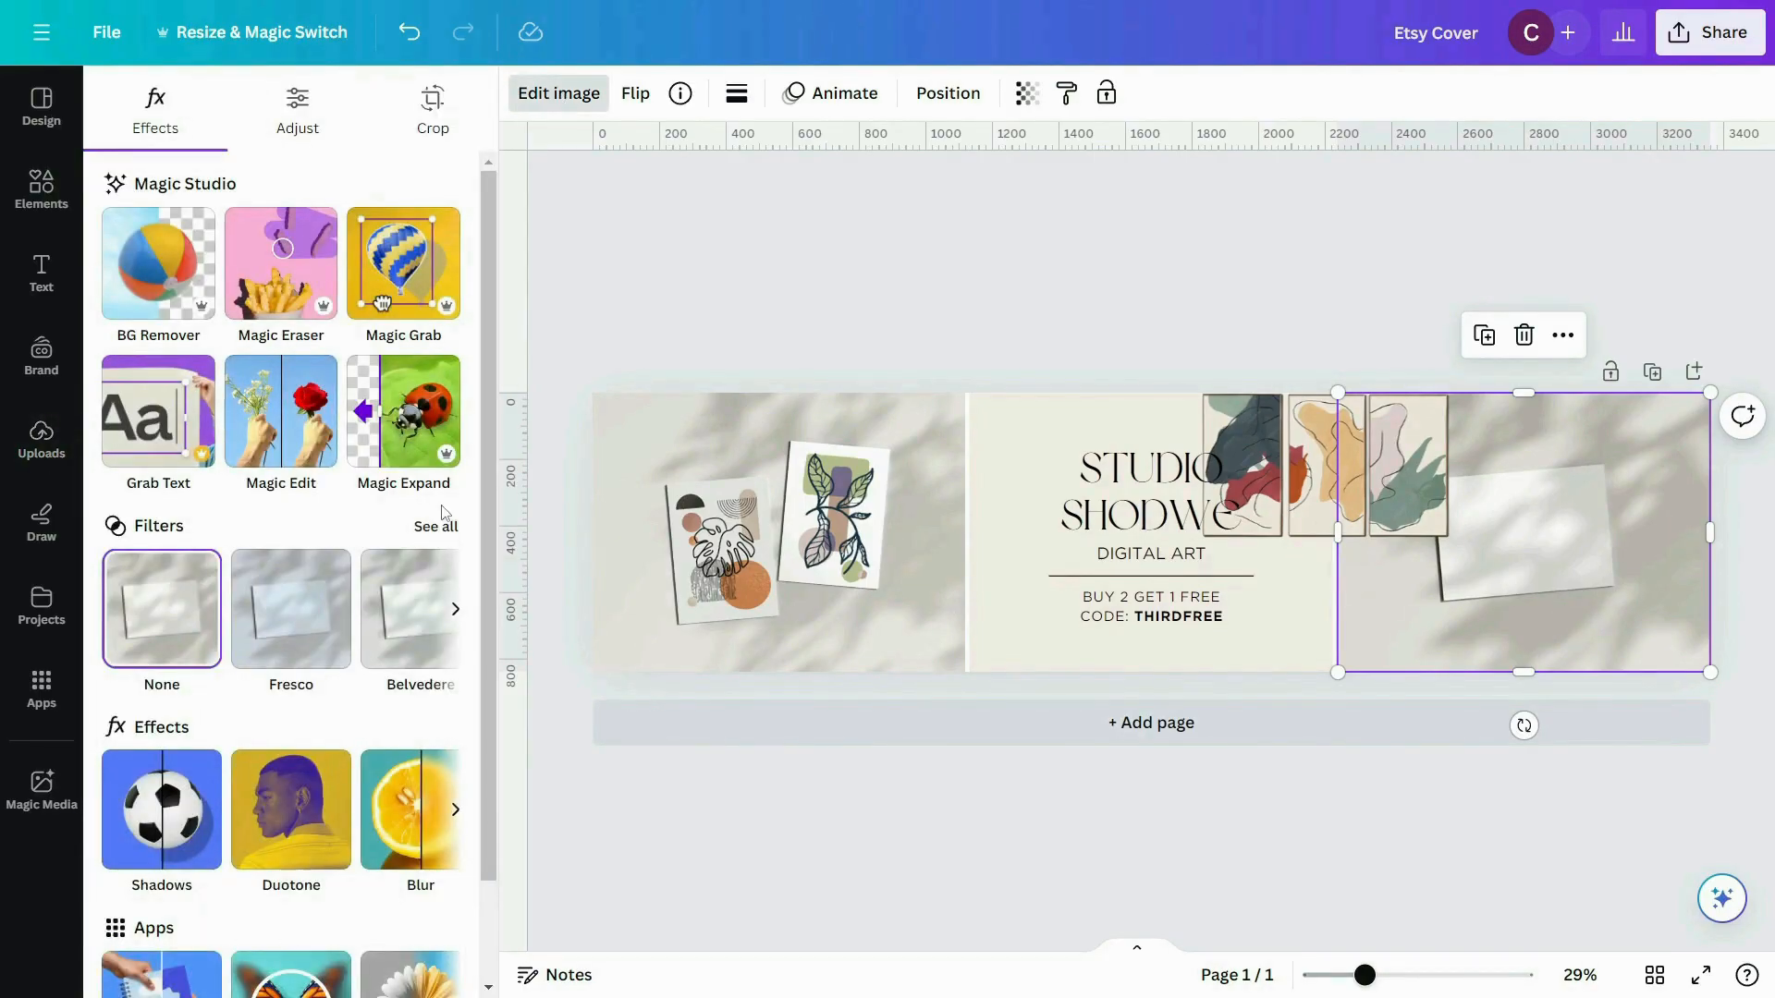
left_click(286, 265)
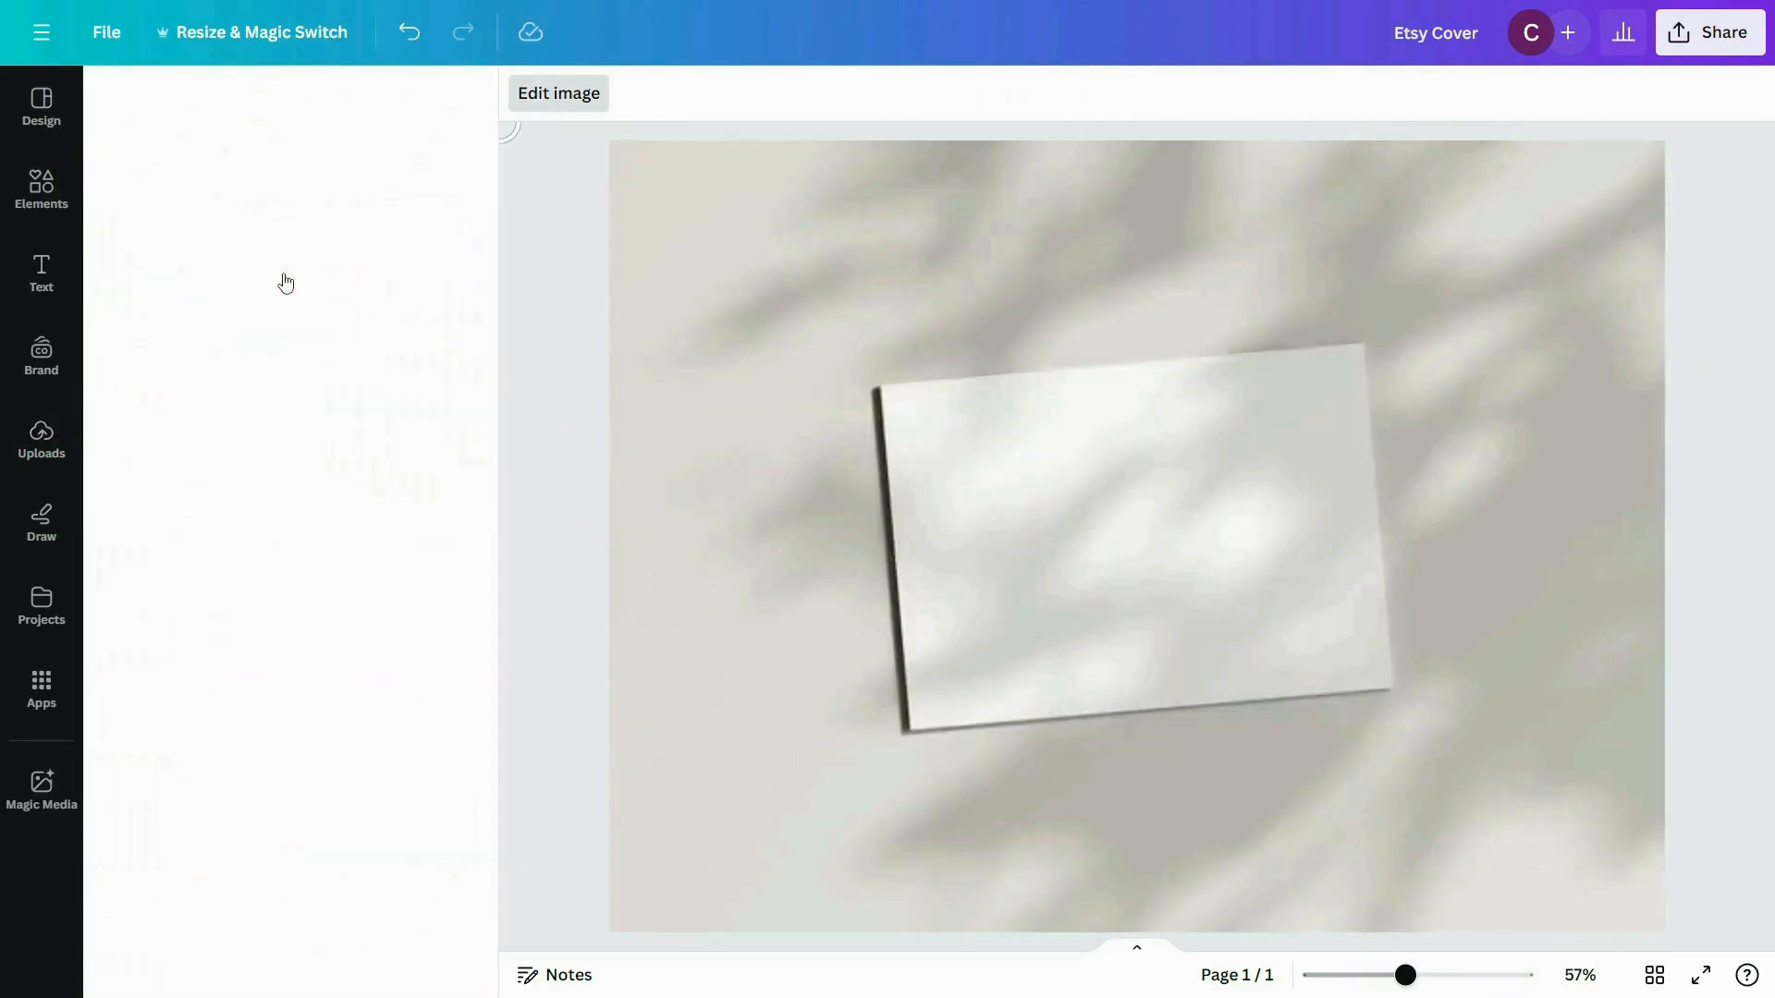
left_click_drag(160, 294, 291, 294)
mouse_move(893, 432)
left_mouse_down()
mouse_move(927, 613)
mouse_move(921, 692)
mouse_move(1367, 693)
mouse_move(1404, 678)
mouse_move(1360, 397)
mouse_move(1331, 364)
mouse_move(871, 387)
mouse_move(1016, 513)
mouse_move(1227, 587)
mouse_move(1242, 449)
mouse_move(997, 549)
mouse_move(1243, 572)
mouse_move(1098, 535)
mouse_move(1355, 634)
left_mouse_up()
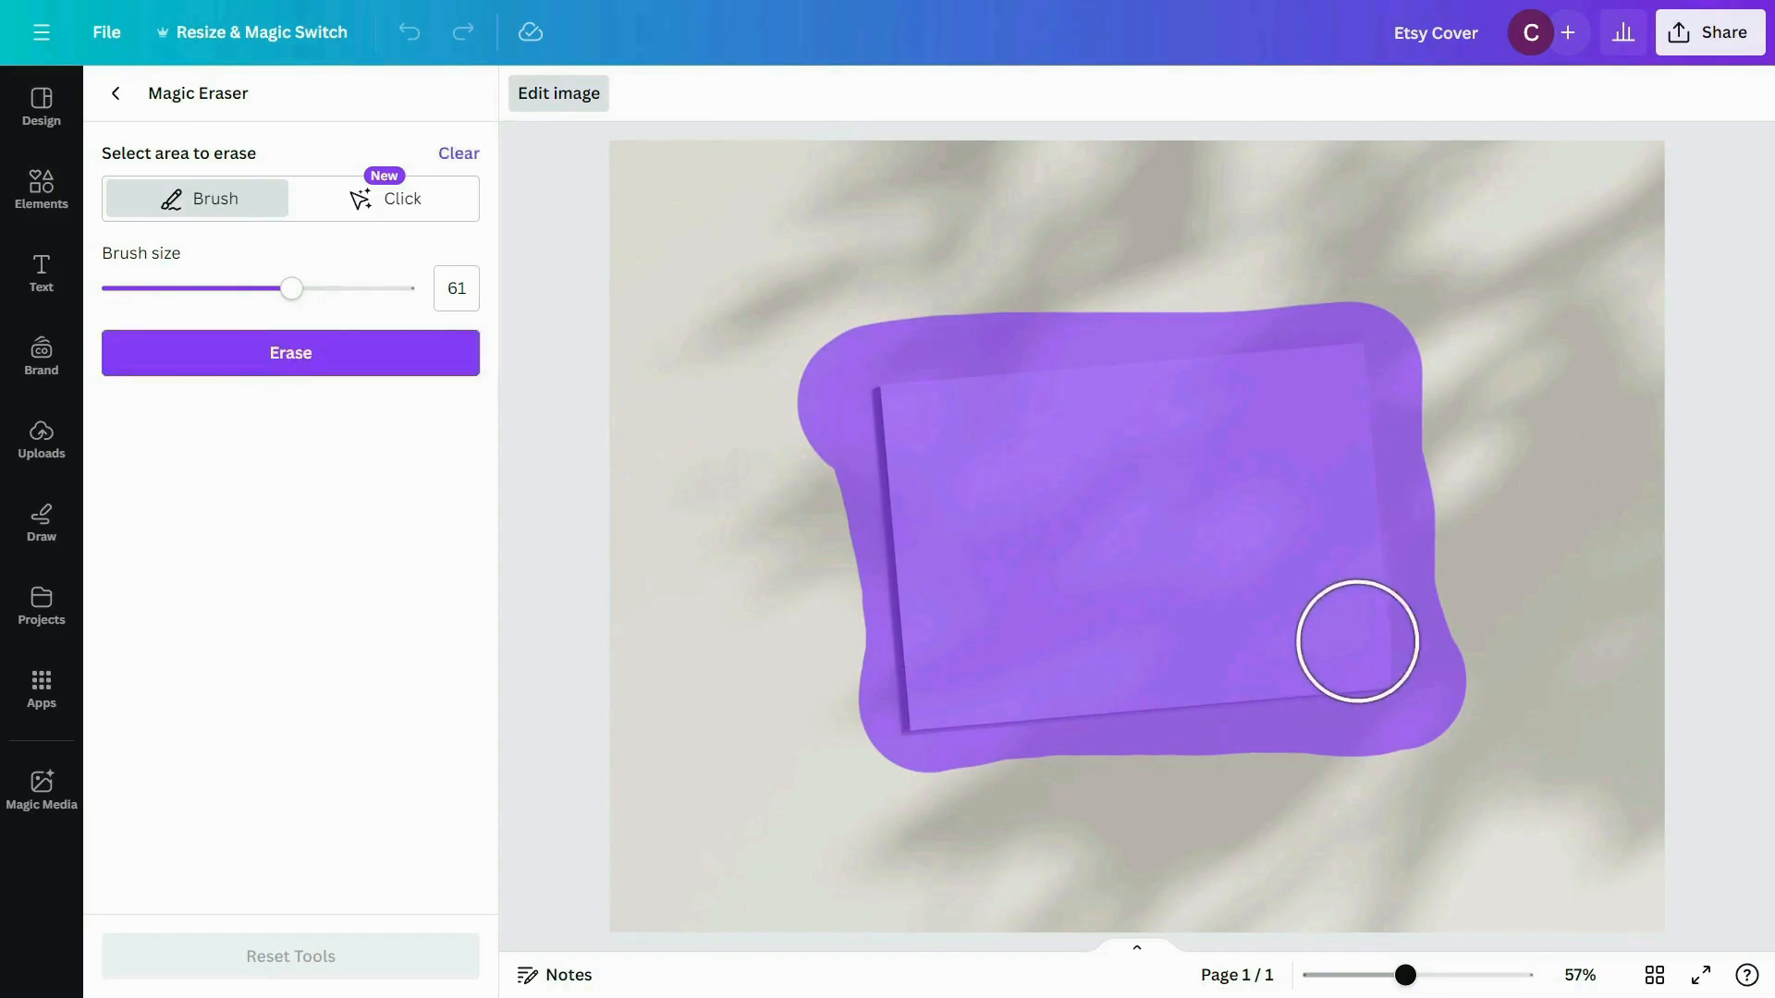
left_click(319, 363)
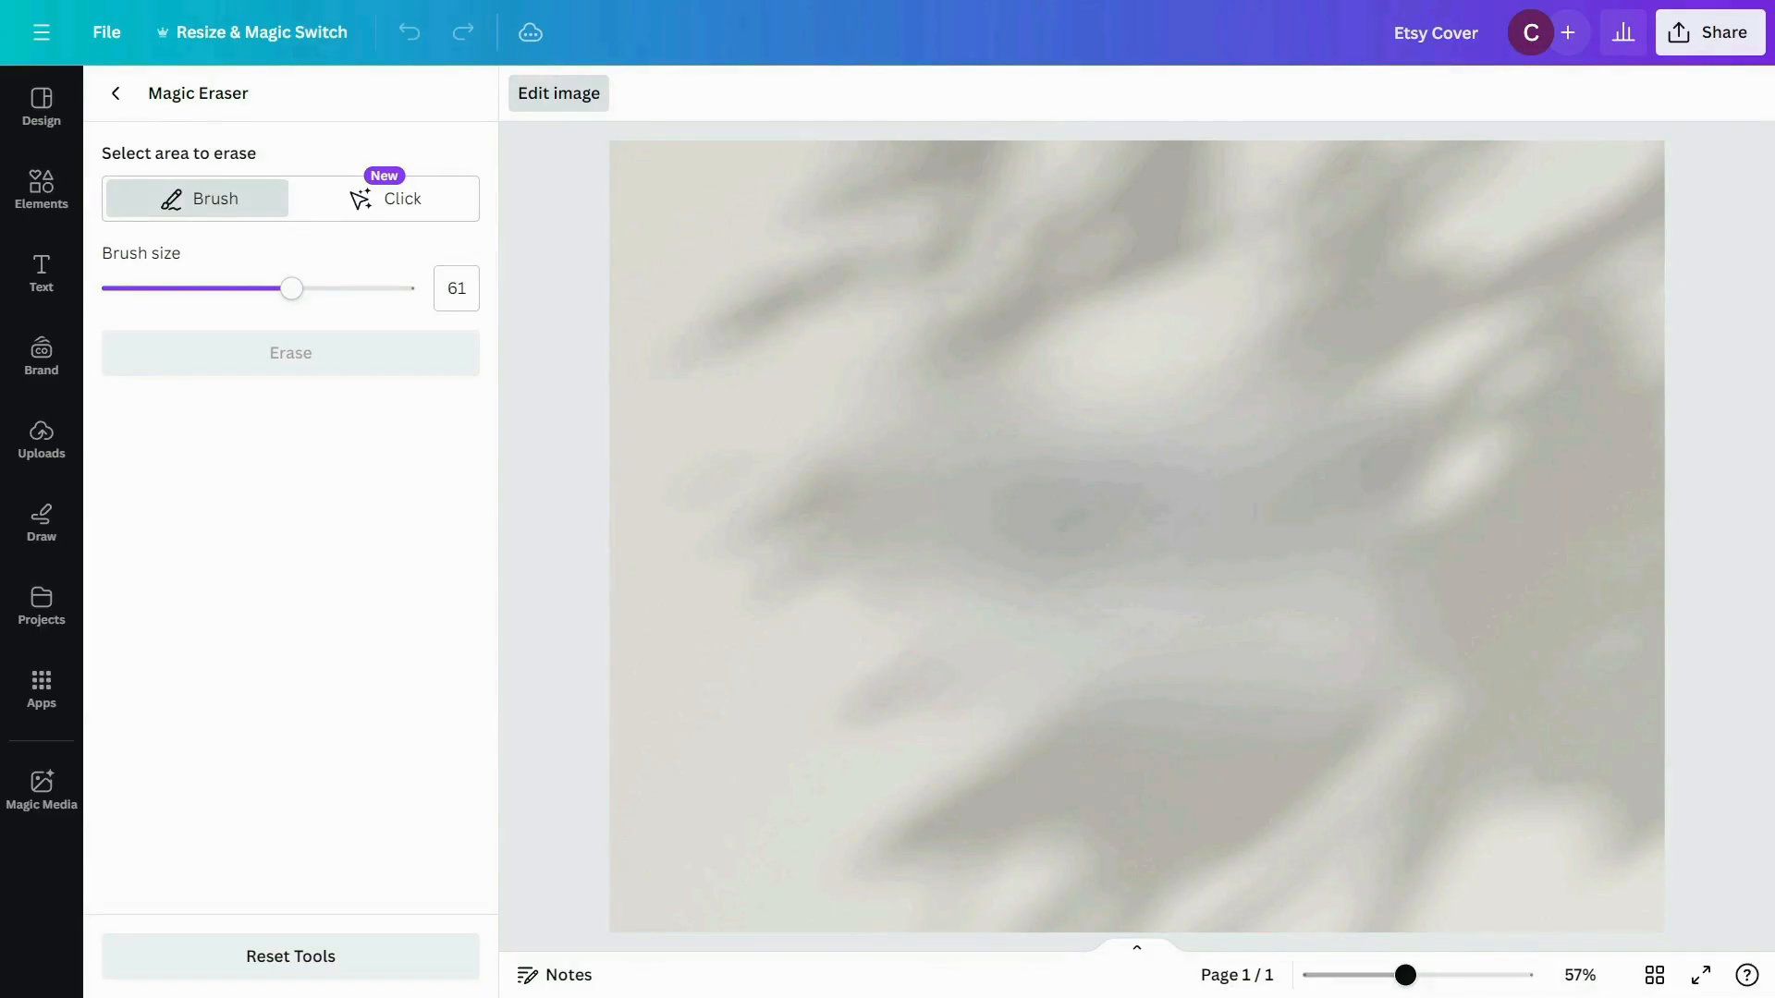
left_click(118, 93)
left_click(1360, 767)
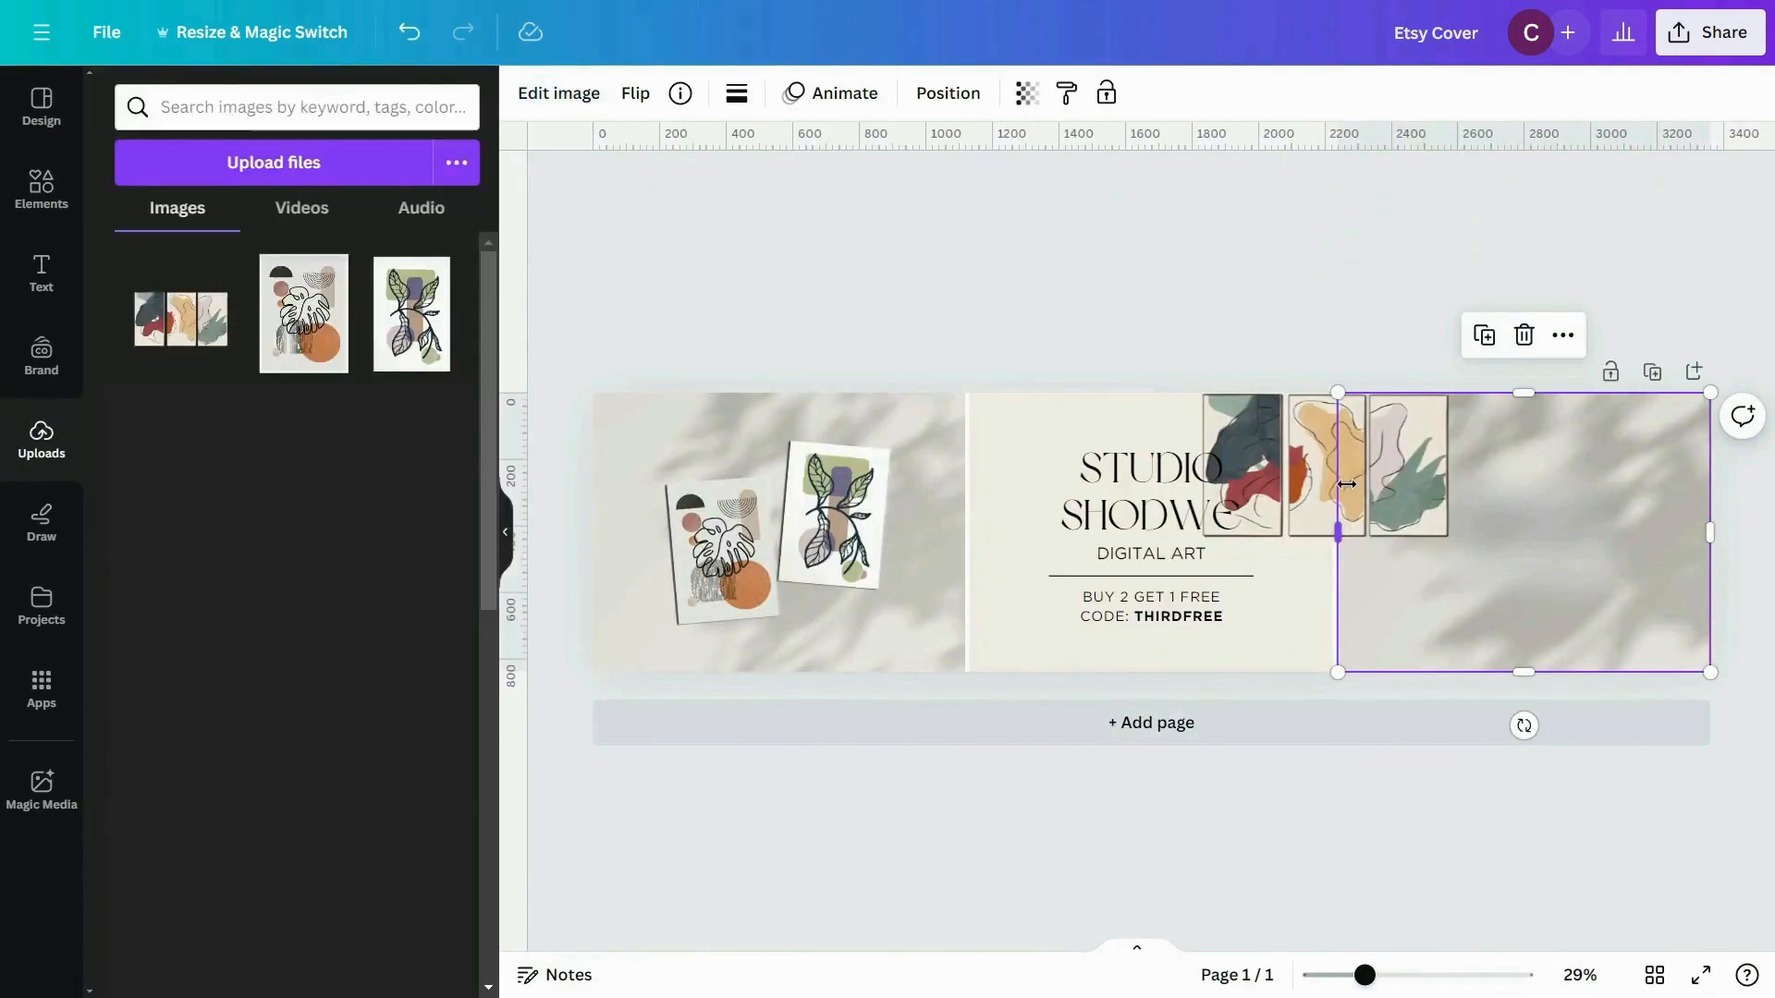
Move the three-panel abstract artwork off the title into the middle of the cover's right-hand section.
left_click_drag(1392, 490, 1589, 546)
left_click(1580, 835)
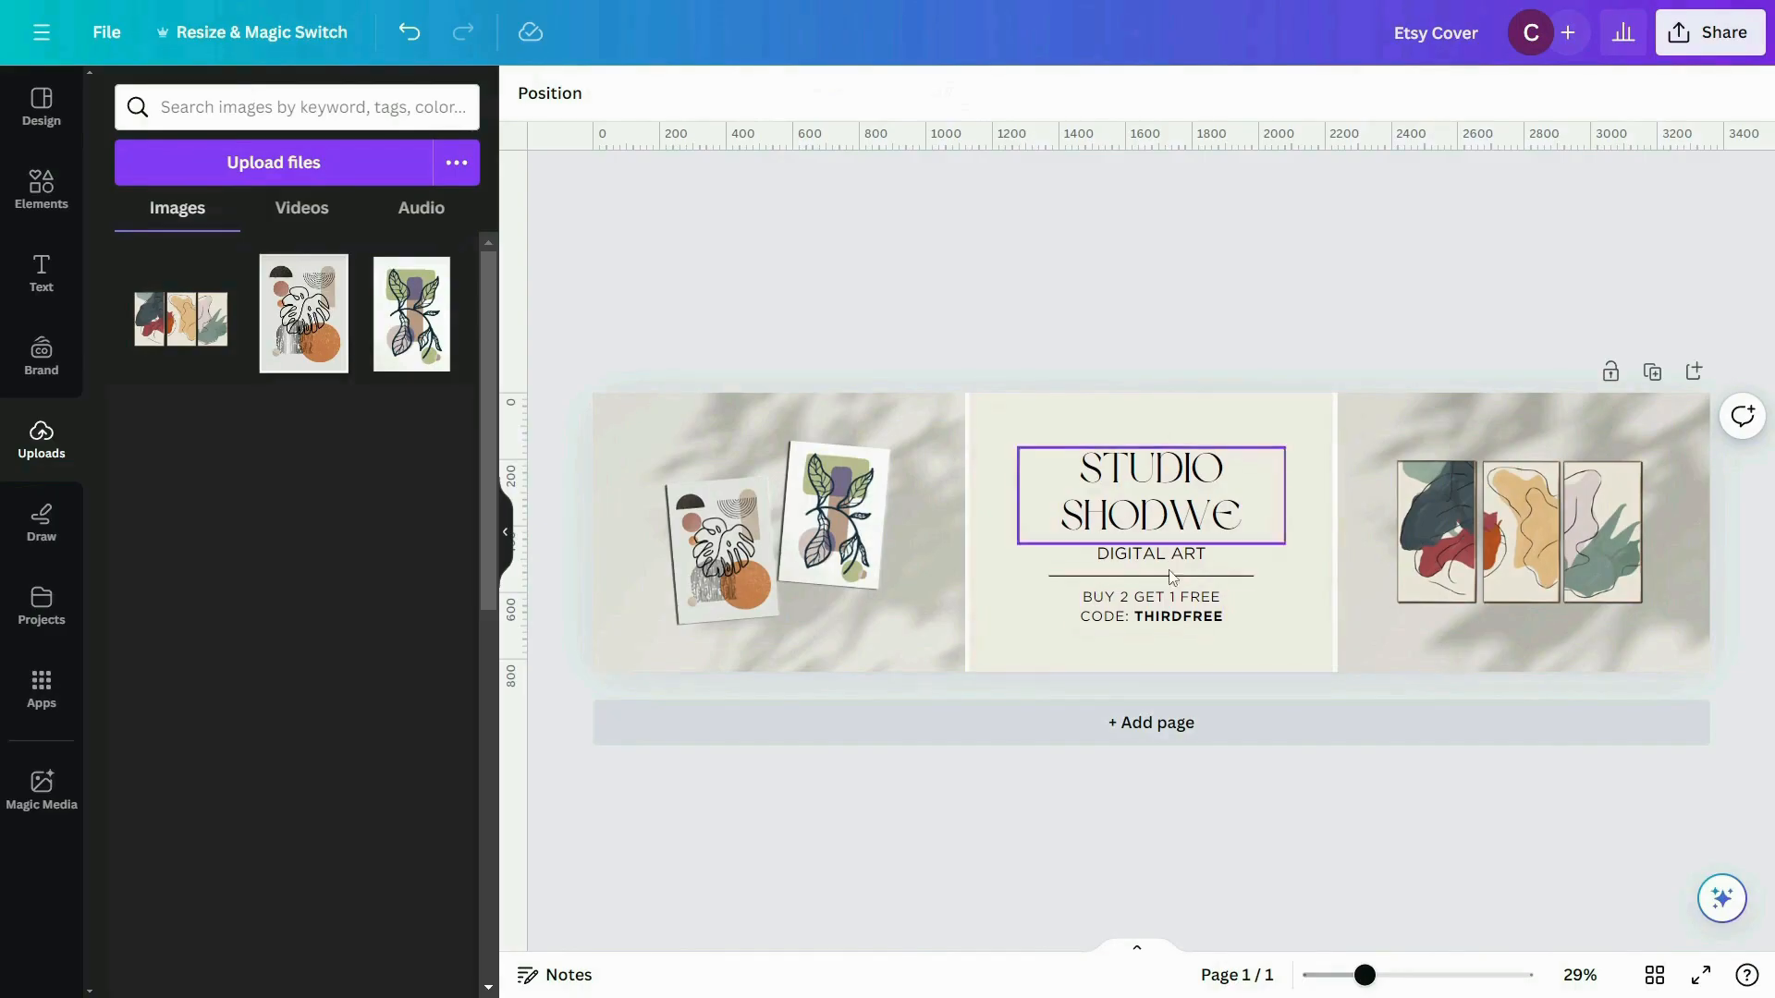
Replace the STUDIO SHODWE title with "DIGINPRINT" and add "ART SHOP" on the line below it.
left_click(1181, 504)
left_click(1178, 499)
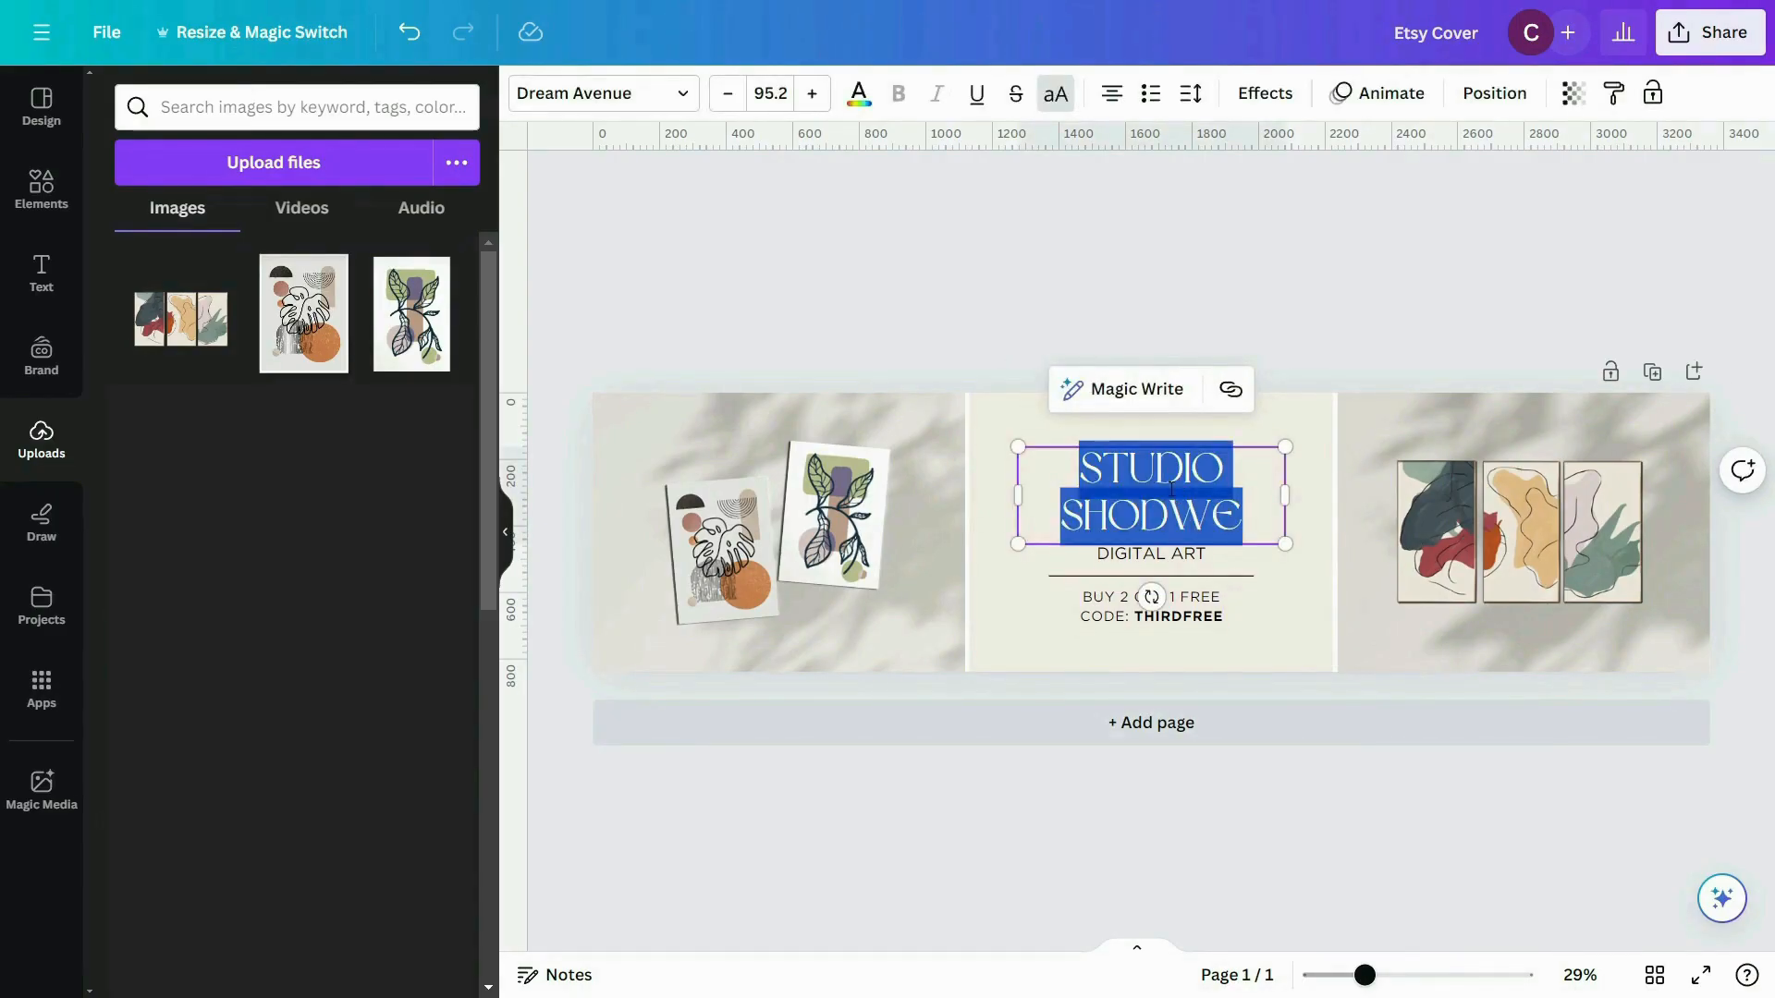
type("DIGINPRINT")
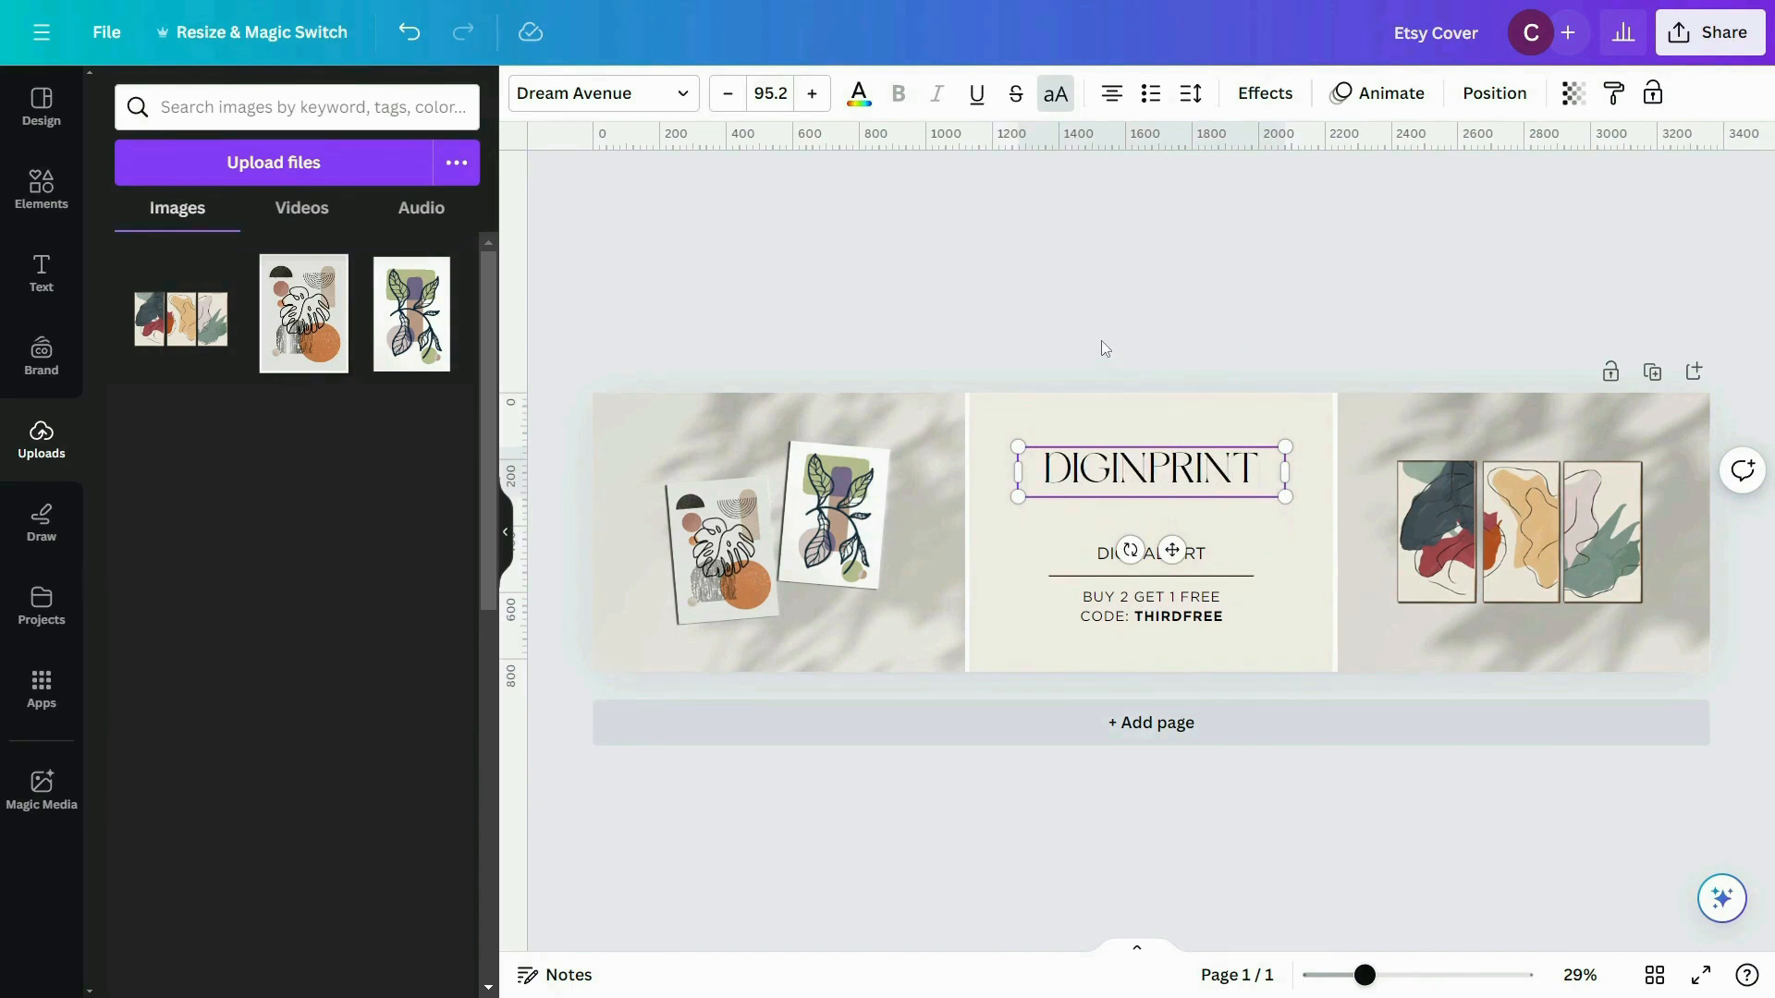
key("Return")
type("ART SHOP")
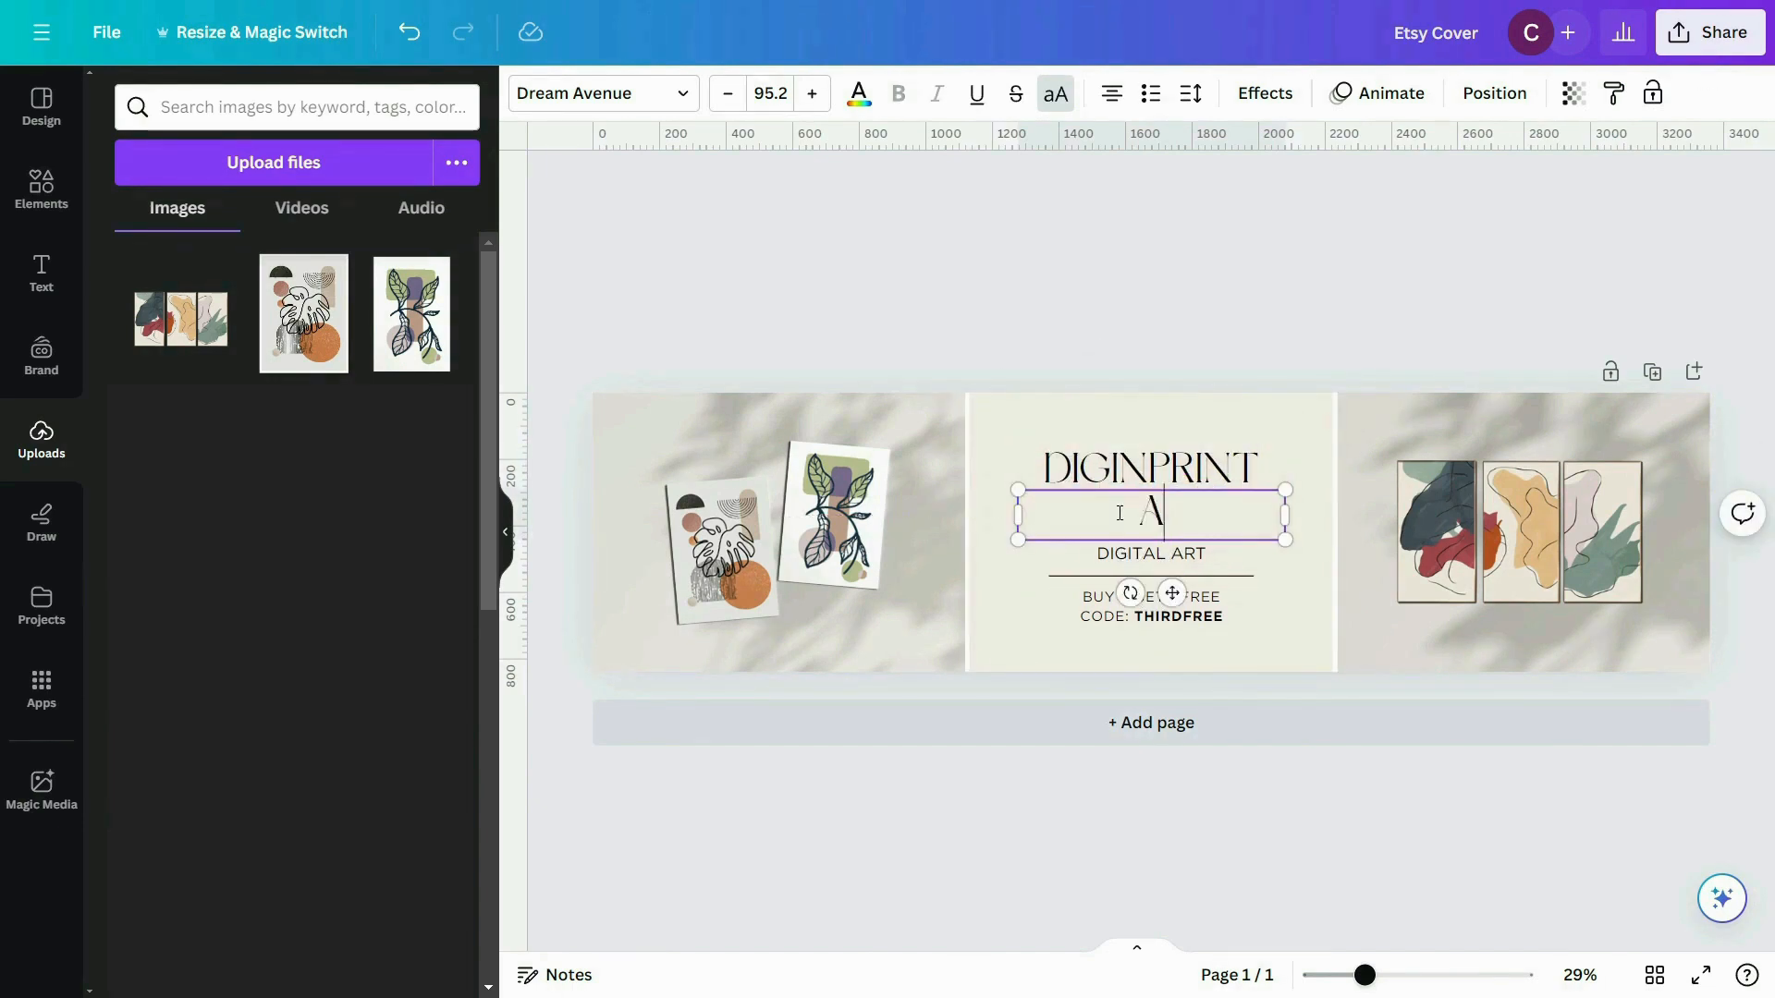
Shift the centre section's texts slightly up and stretch the cream background panel past the cover's upper edge.
left_click(1192, 302)
left_click_drag(1039, 366, 1007, 704)
left_click(1006, 703)
left_click_drag(1010, 619, 1007, 631)
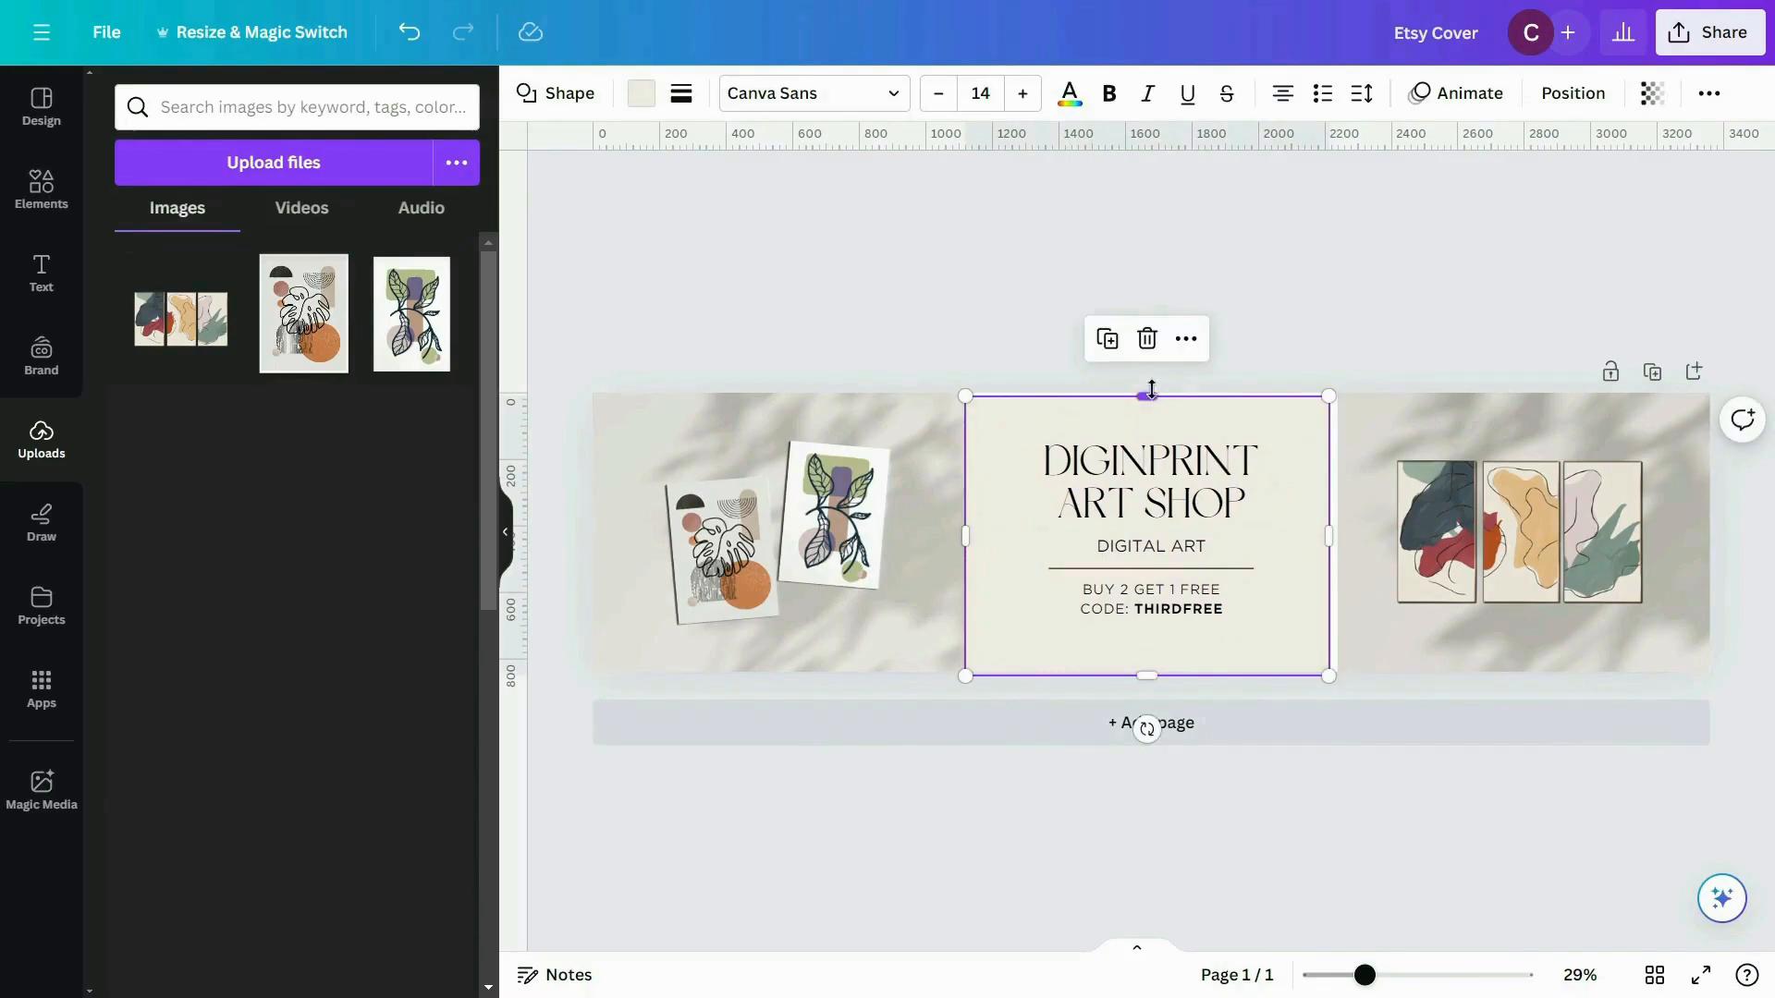
left_click_drag(1149, 394, 1150, 379)
left_click(1213, 688)
Nudge DIGITAL ART down towards the divider line and the two-line discount text up closer to it.
scroll(1219, 560, "up", 2)
scroll(1218, 561, "up", 2)
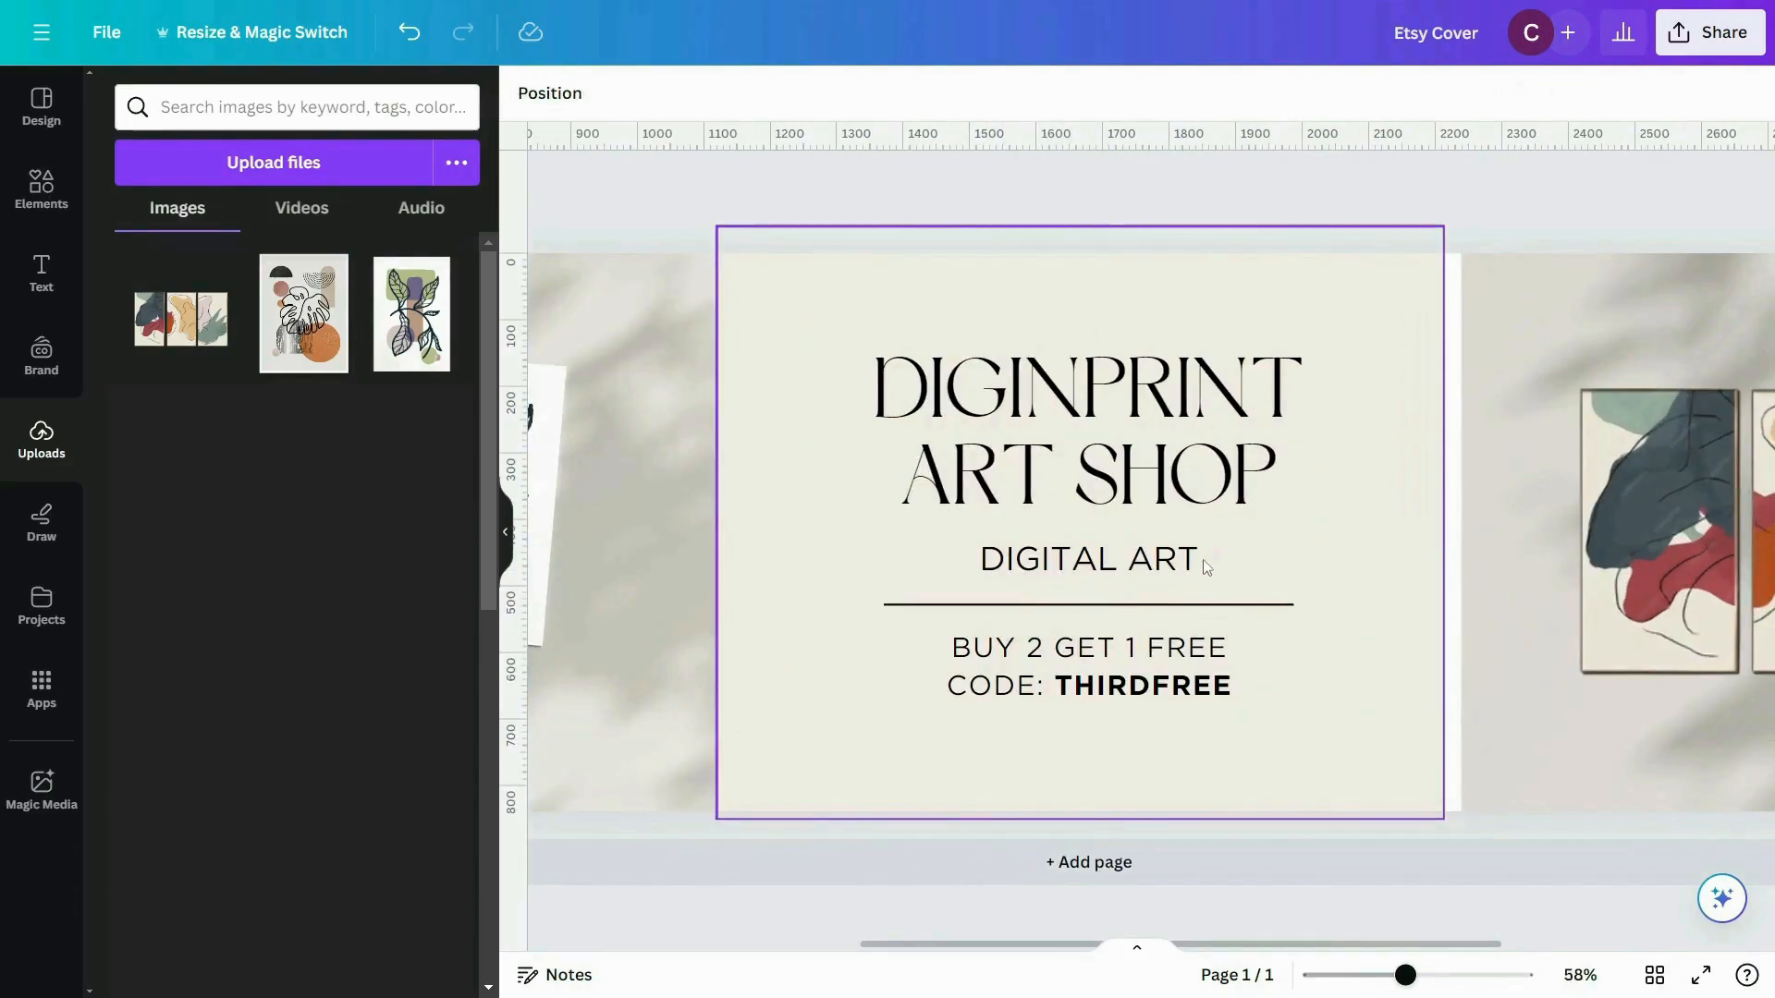
left_click(1197, 566)
left_click(1058, 647)
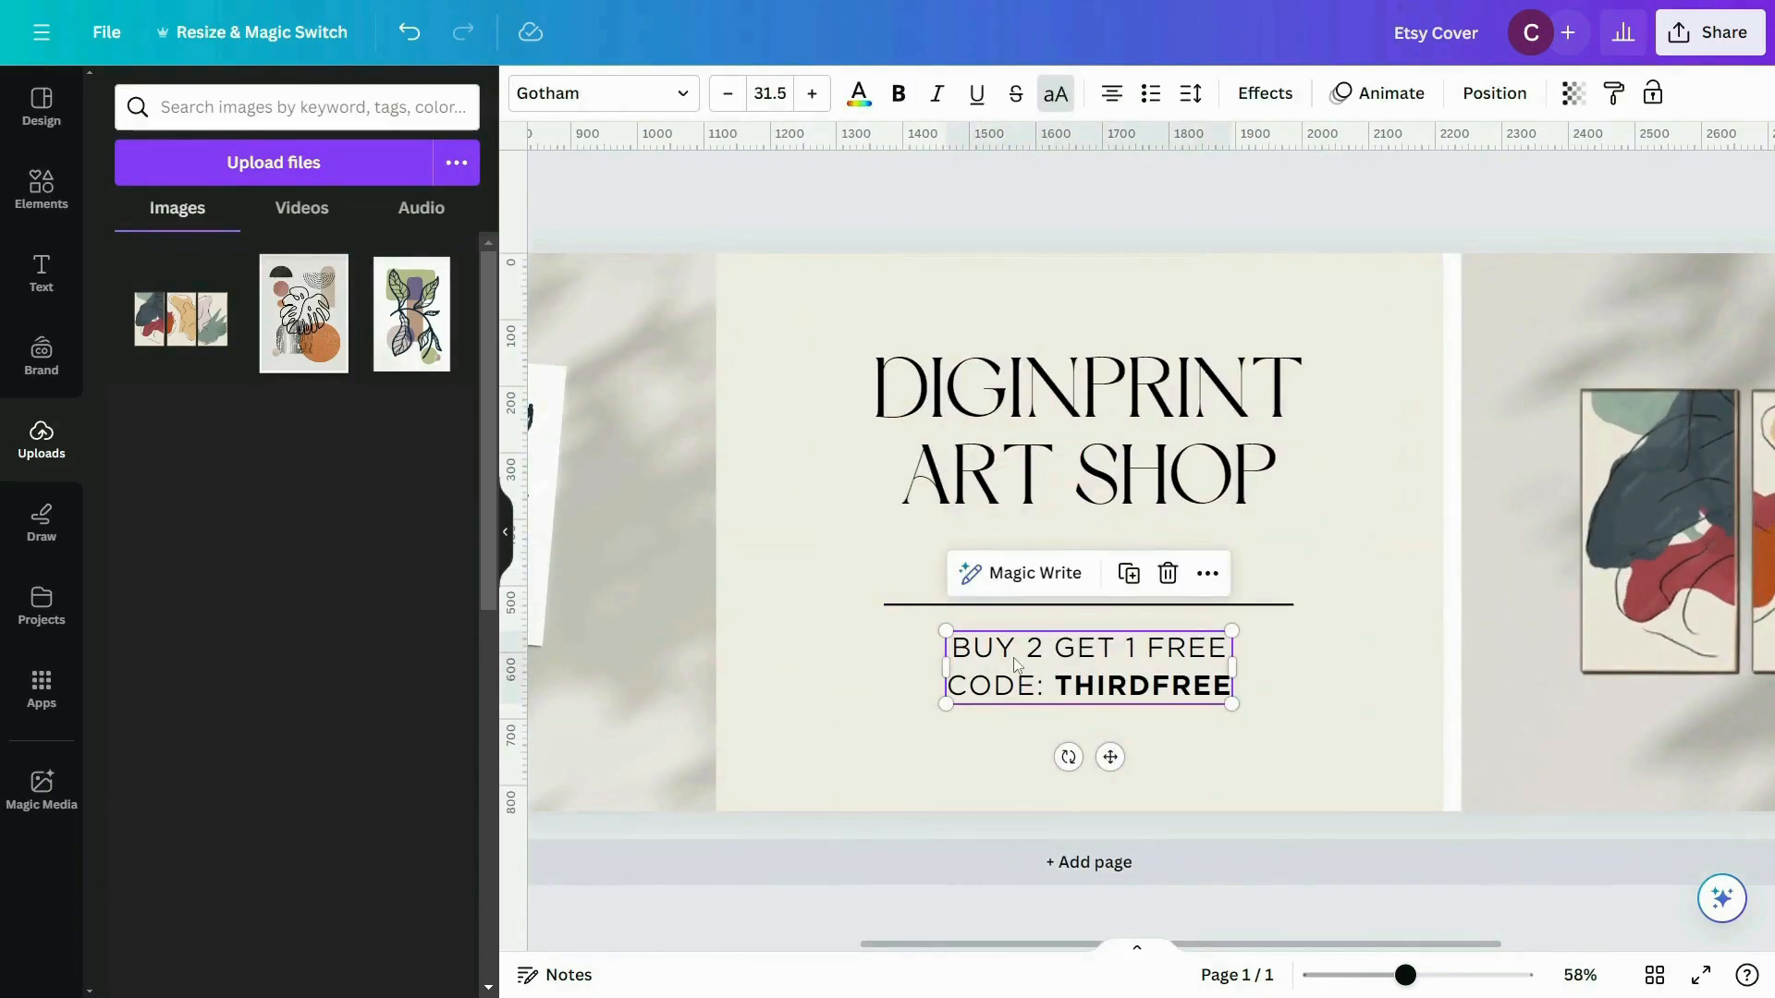
left_click_drag(1017, 664, 1007, 654)
Replace the discount text below the divider with the tagline "MODERN | AESTHETIC I MINIMALISTIC DIGITAL PRINT".
double_click(998, 646)
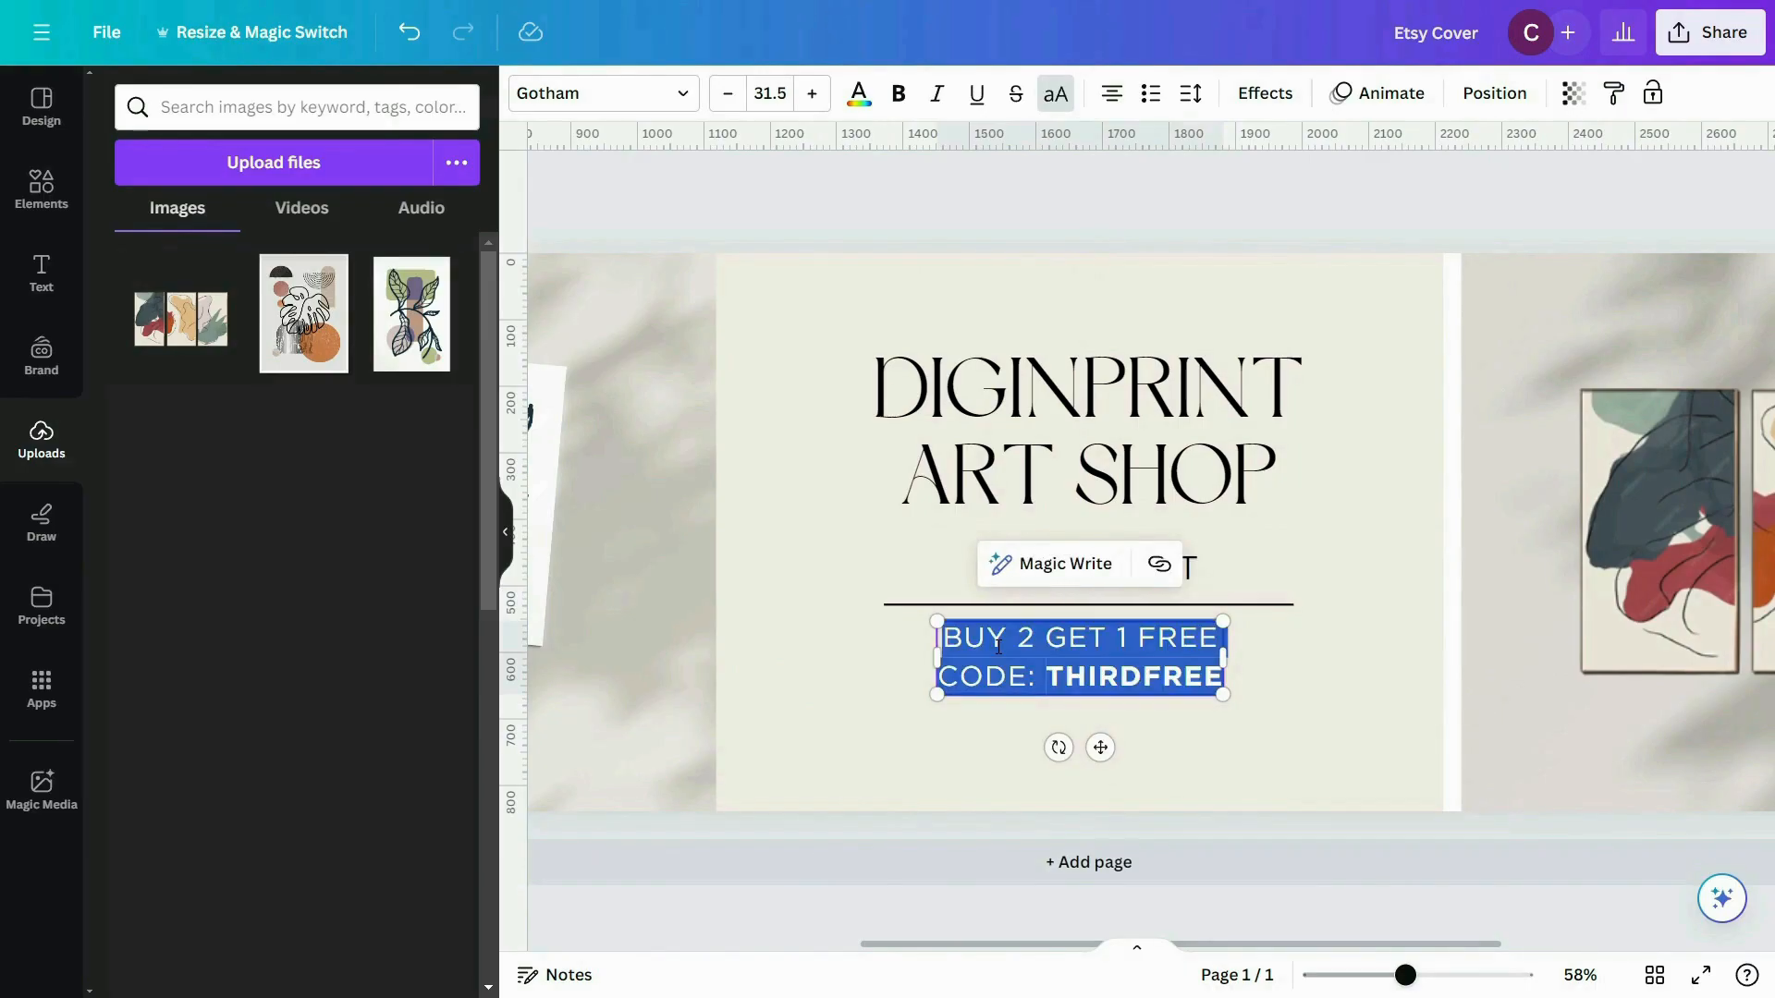
key("BackSpace")
type("M")
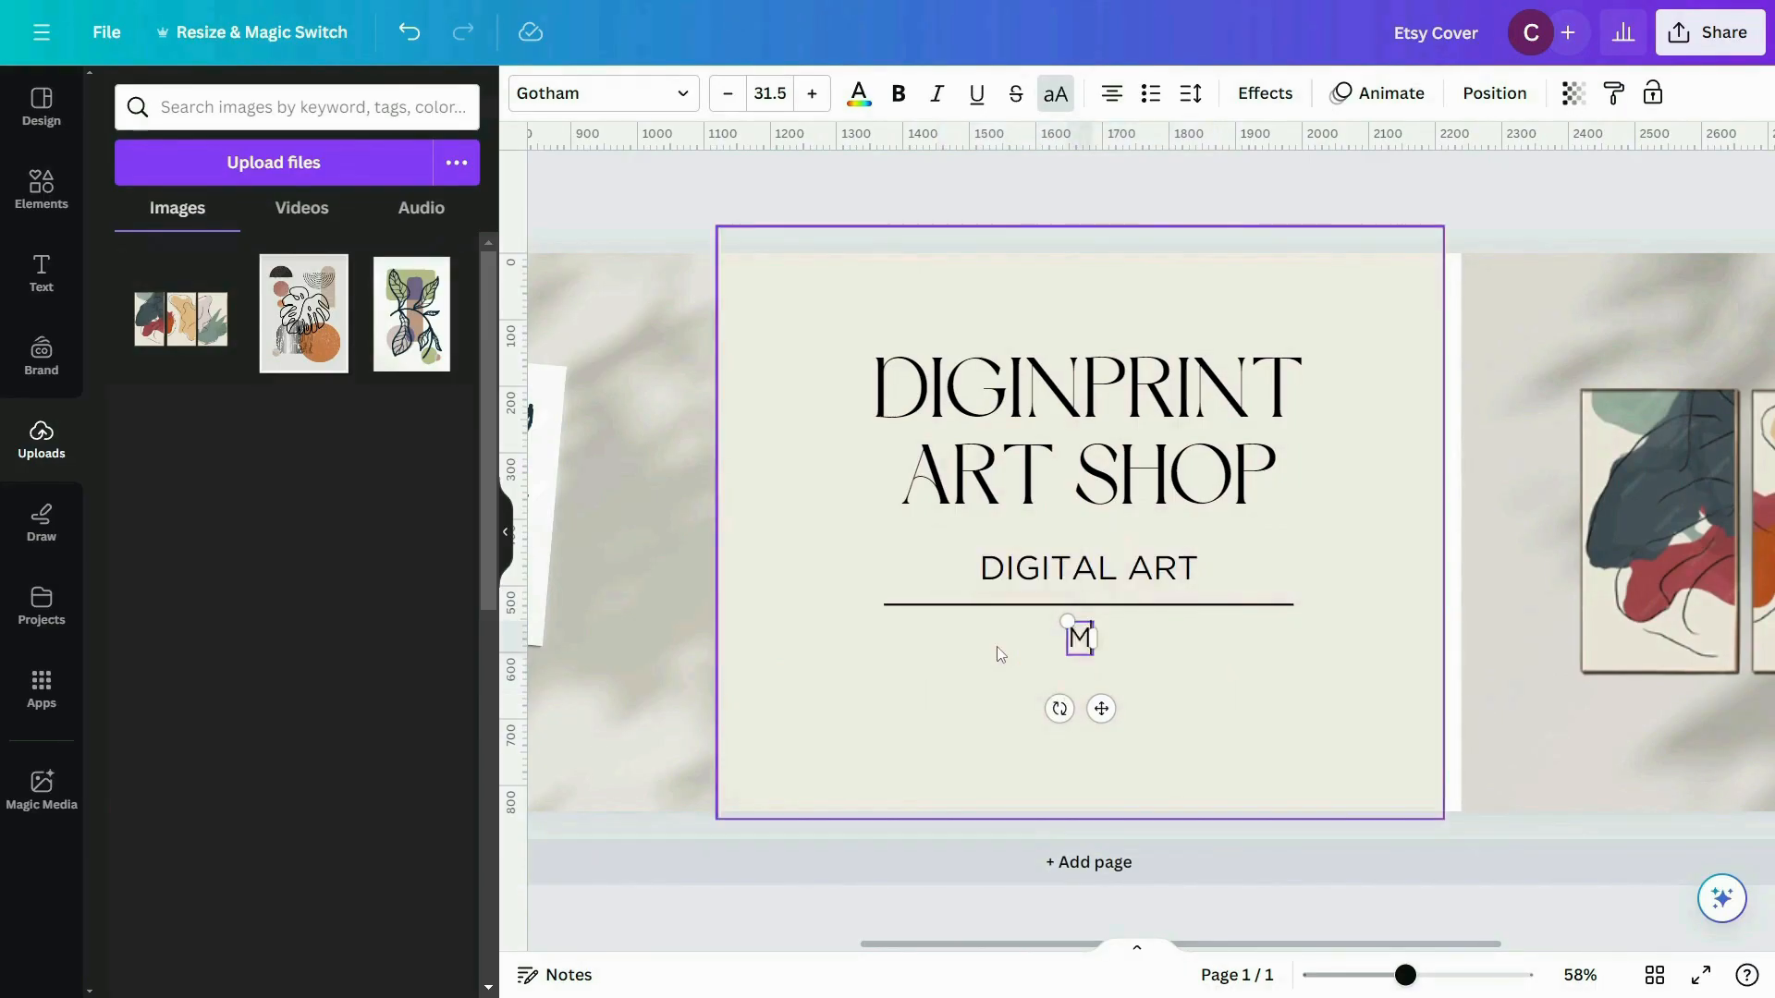
type("ODERN | AESTHETIC I MINIMAL")
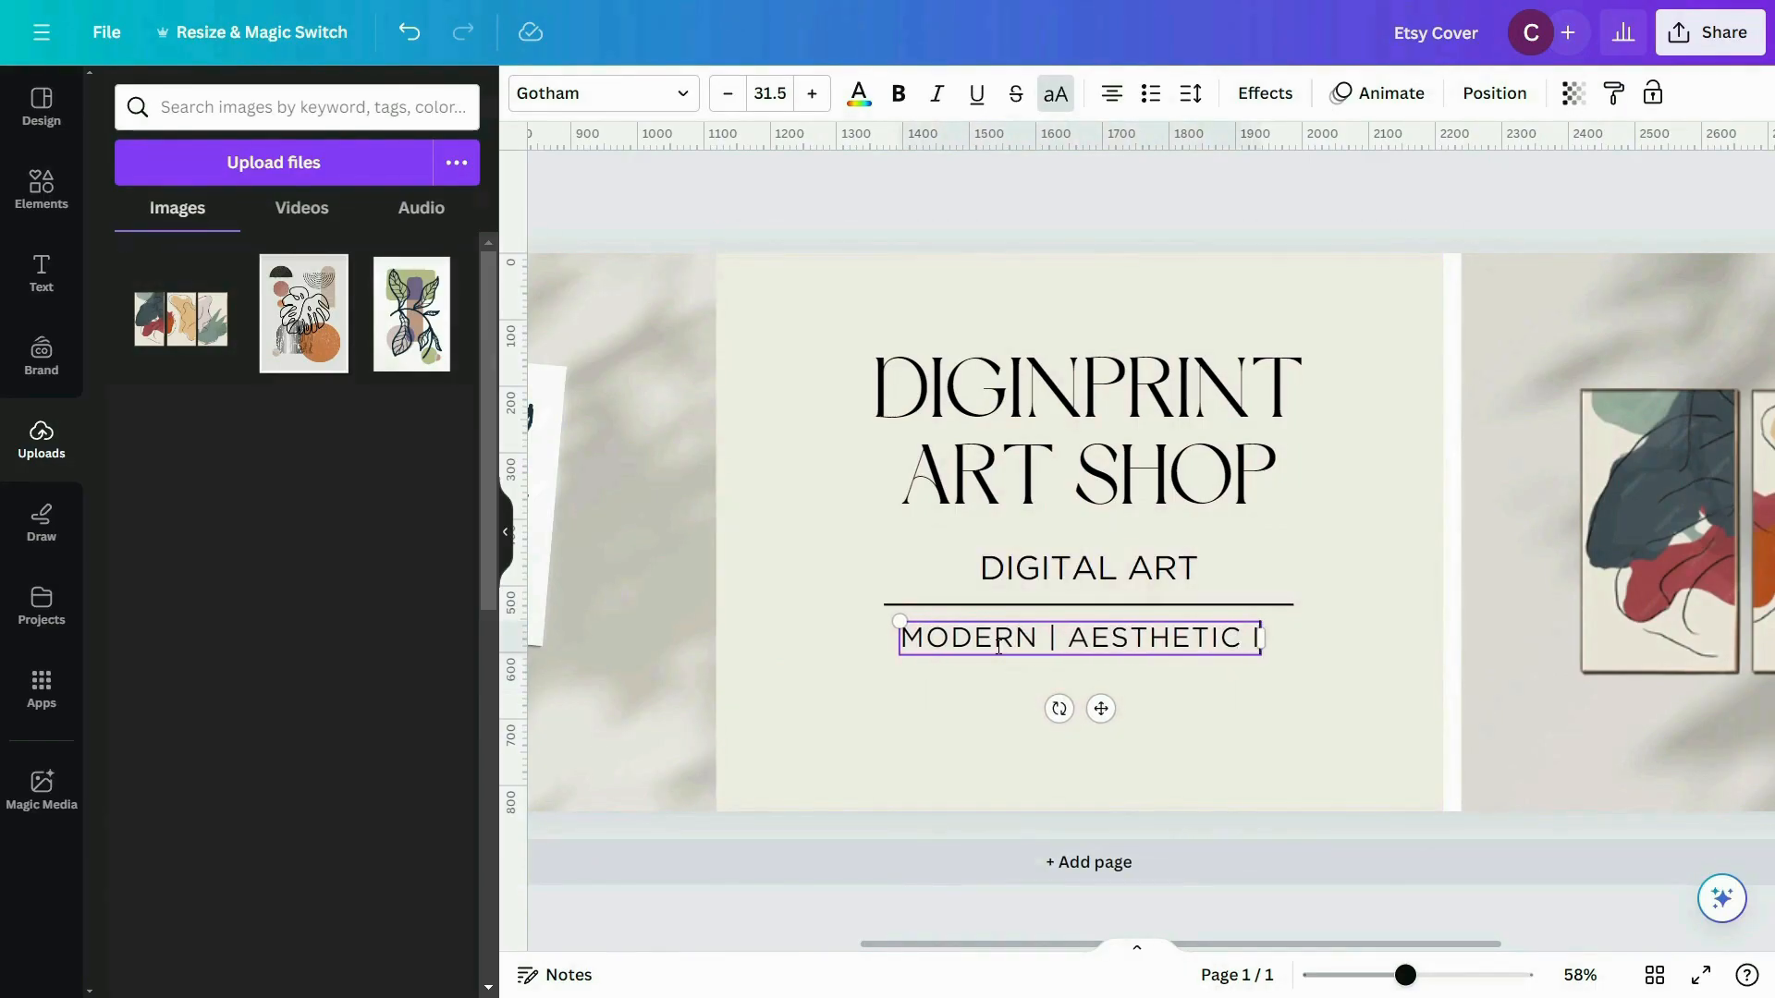
type("ISTIC DIGITAL PRINT")
Set the tagline's font size to 20 and scale the text down further to 16.9.
left_click(764, 90)
type("20")
key("Return")
left_click_drag(1343, 621, 1256, 622)
left_click(1315, 705)
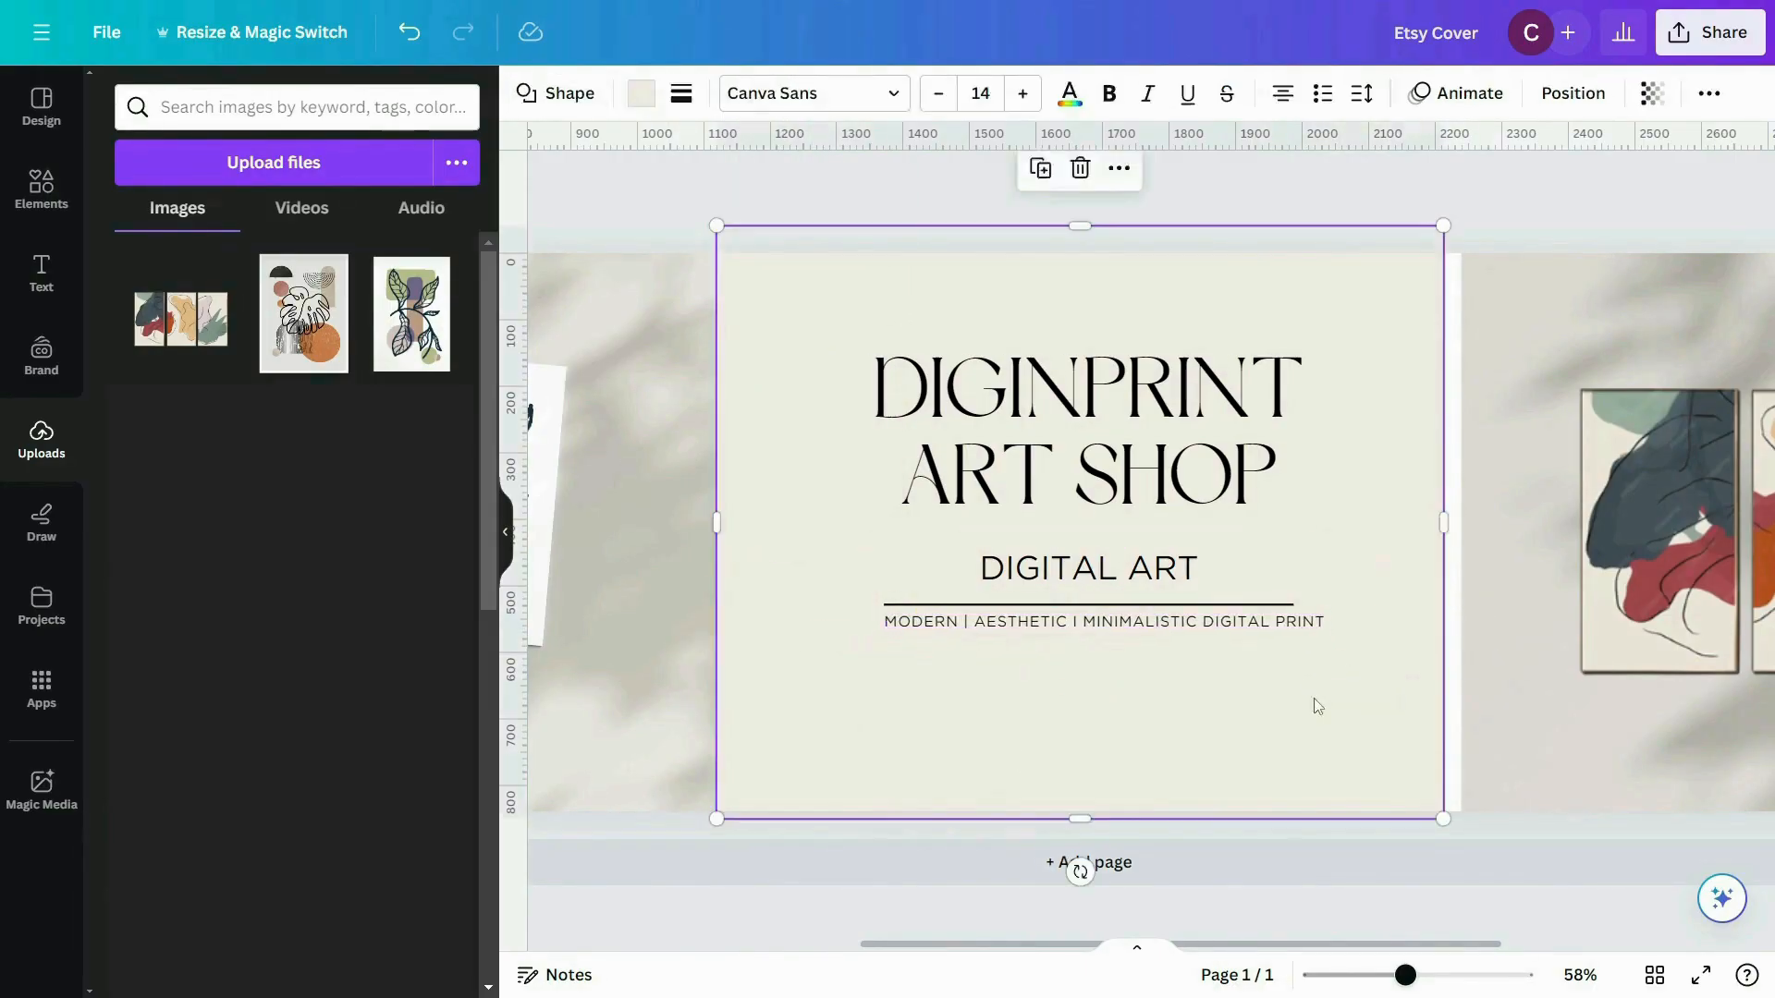
Find the Montserrat font with the search "mont" and apply its SemiBold style to the tagline.
left_click(1091, 621)
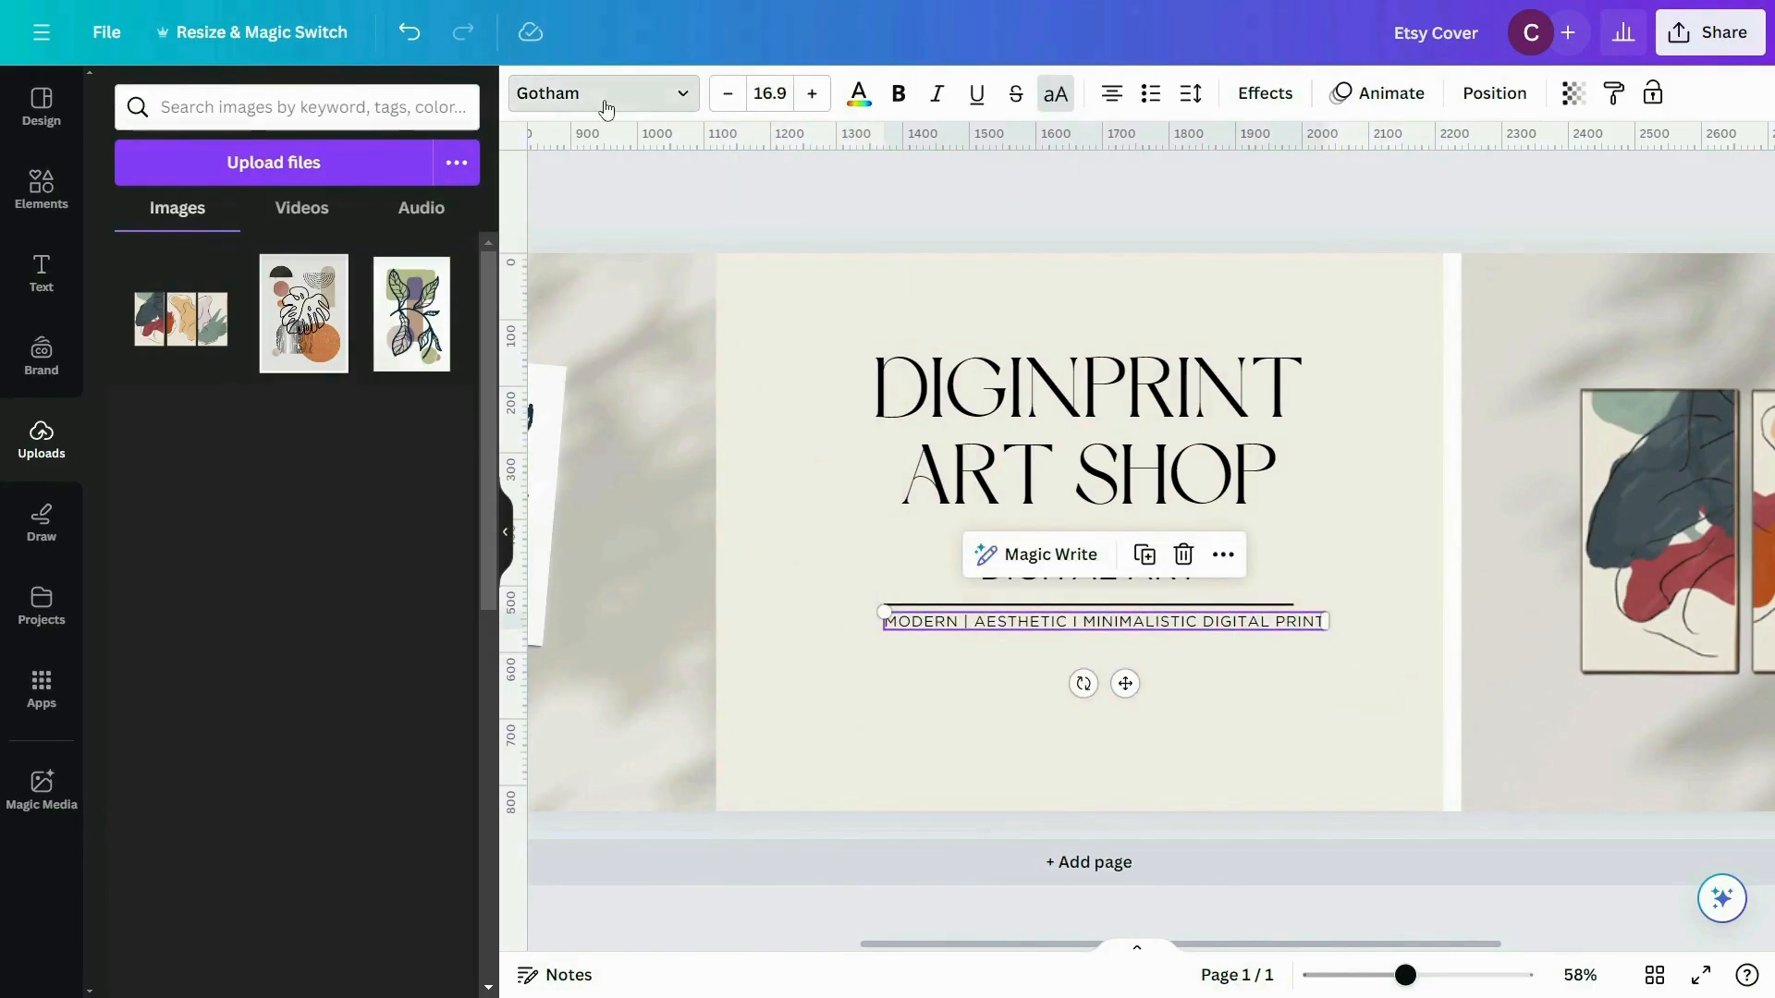
left_click(592, 100)
left_click(194, 167)
type("m")
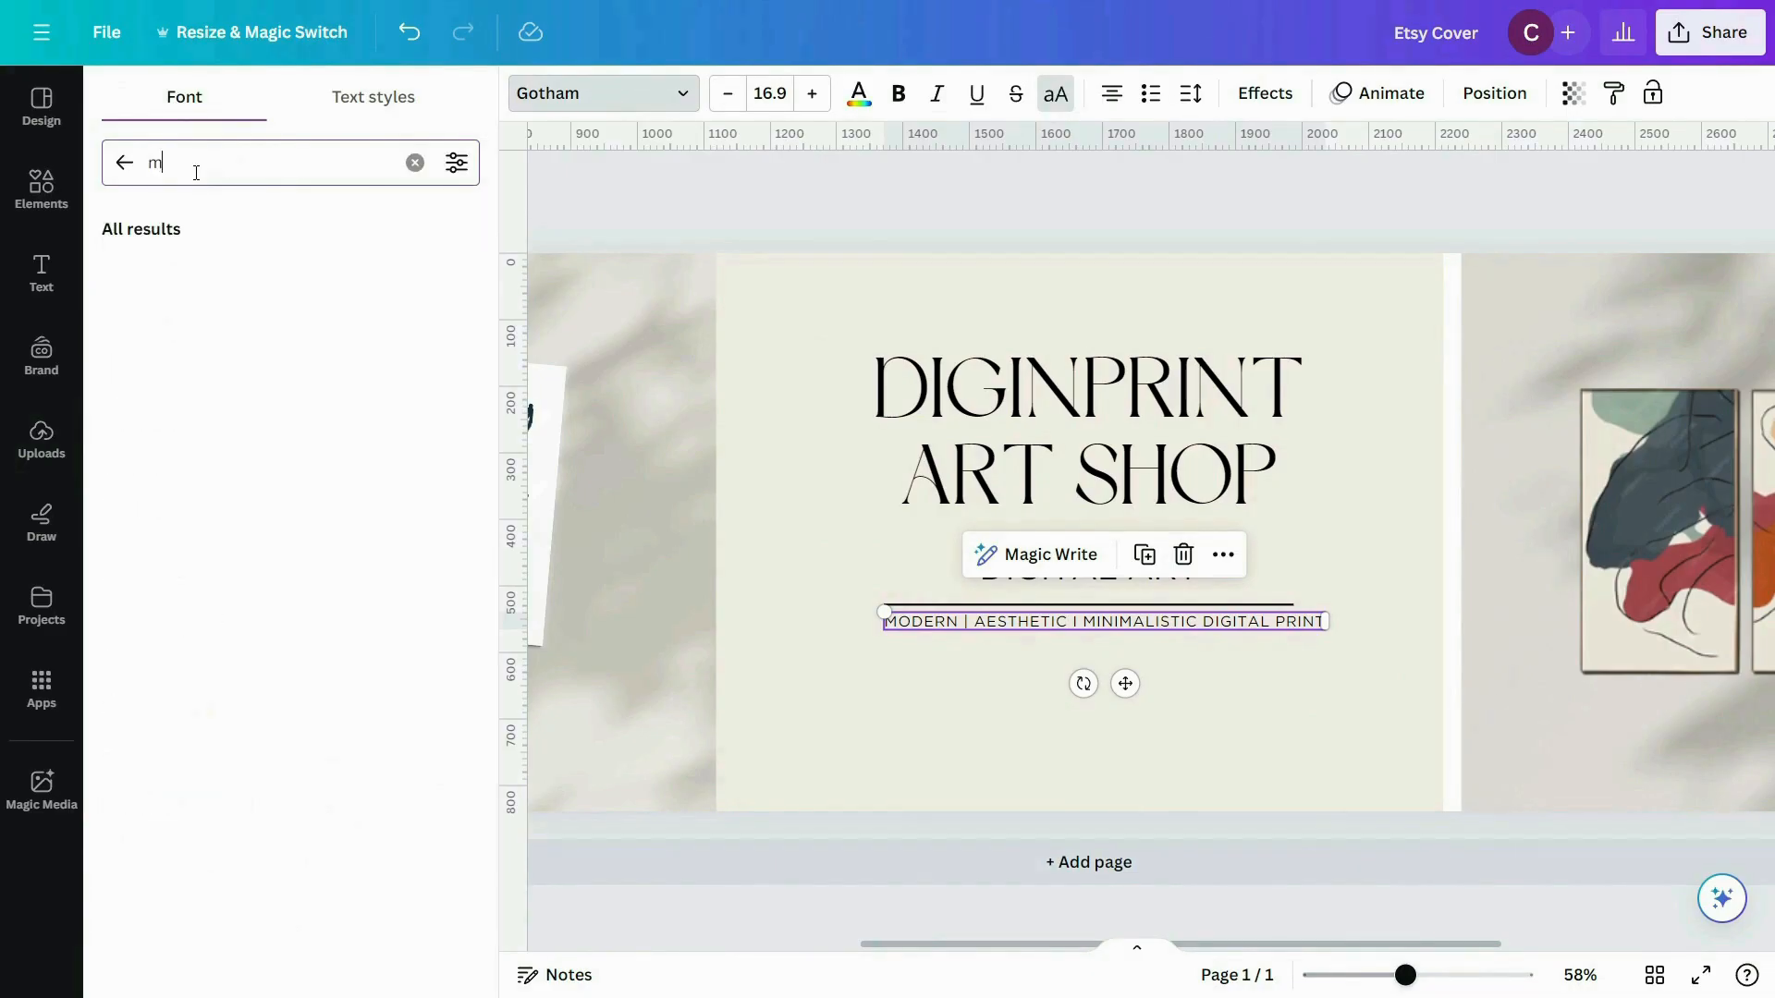
type("ont")
left_click(222, 318)
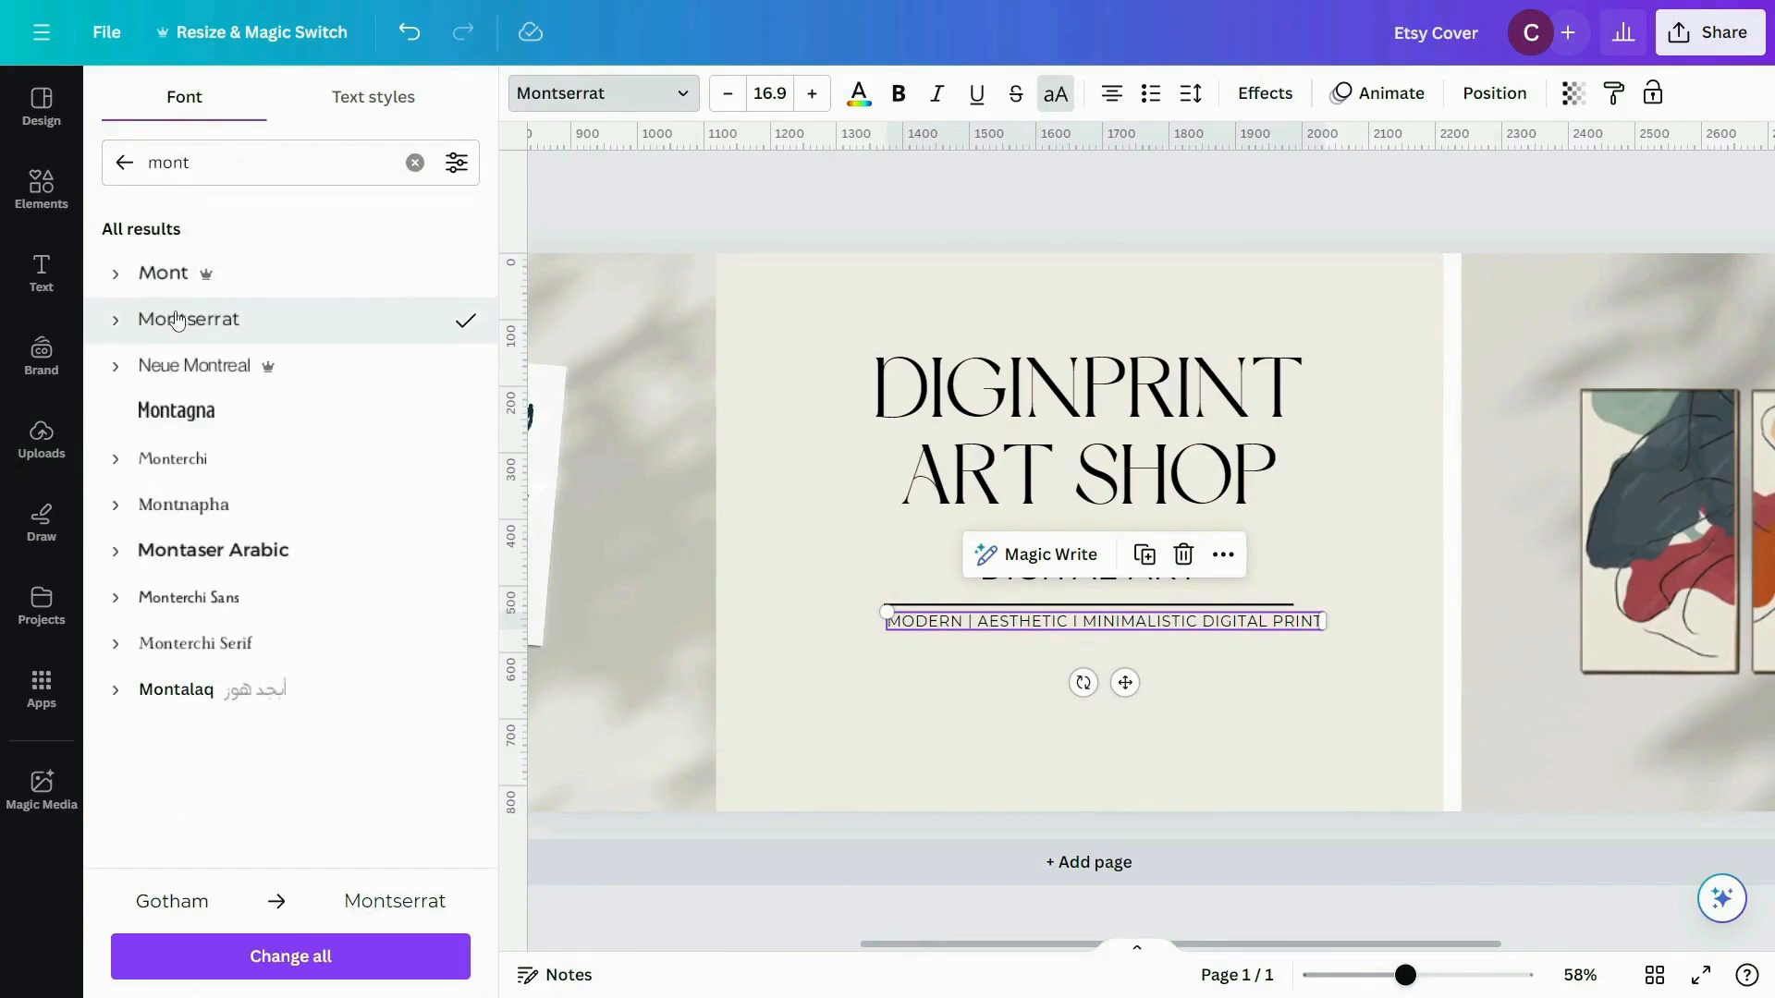
left_click(206, 591)
left_click(1017, 717)
Set the tagline's font size to 15 and centre it below the divider line.
left_click(1104, 620)
left_click(726, 93)
left_click(727, 93)
left_click(811, 94)
left_click(770, 94)
type("15")
key("Return")
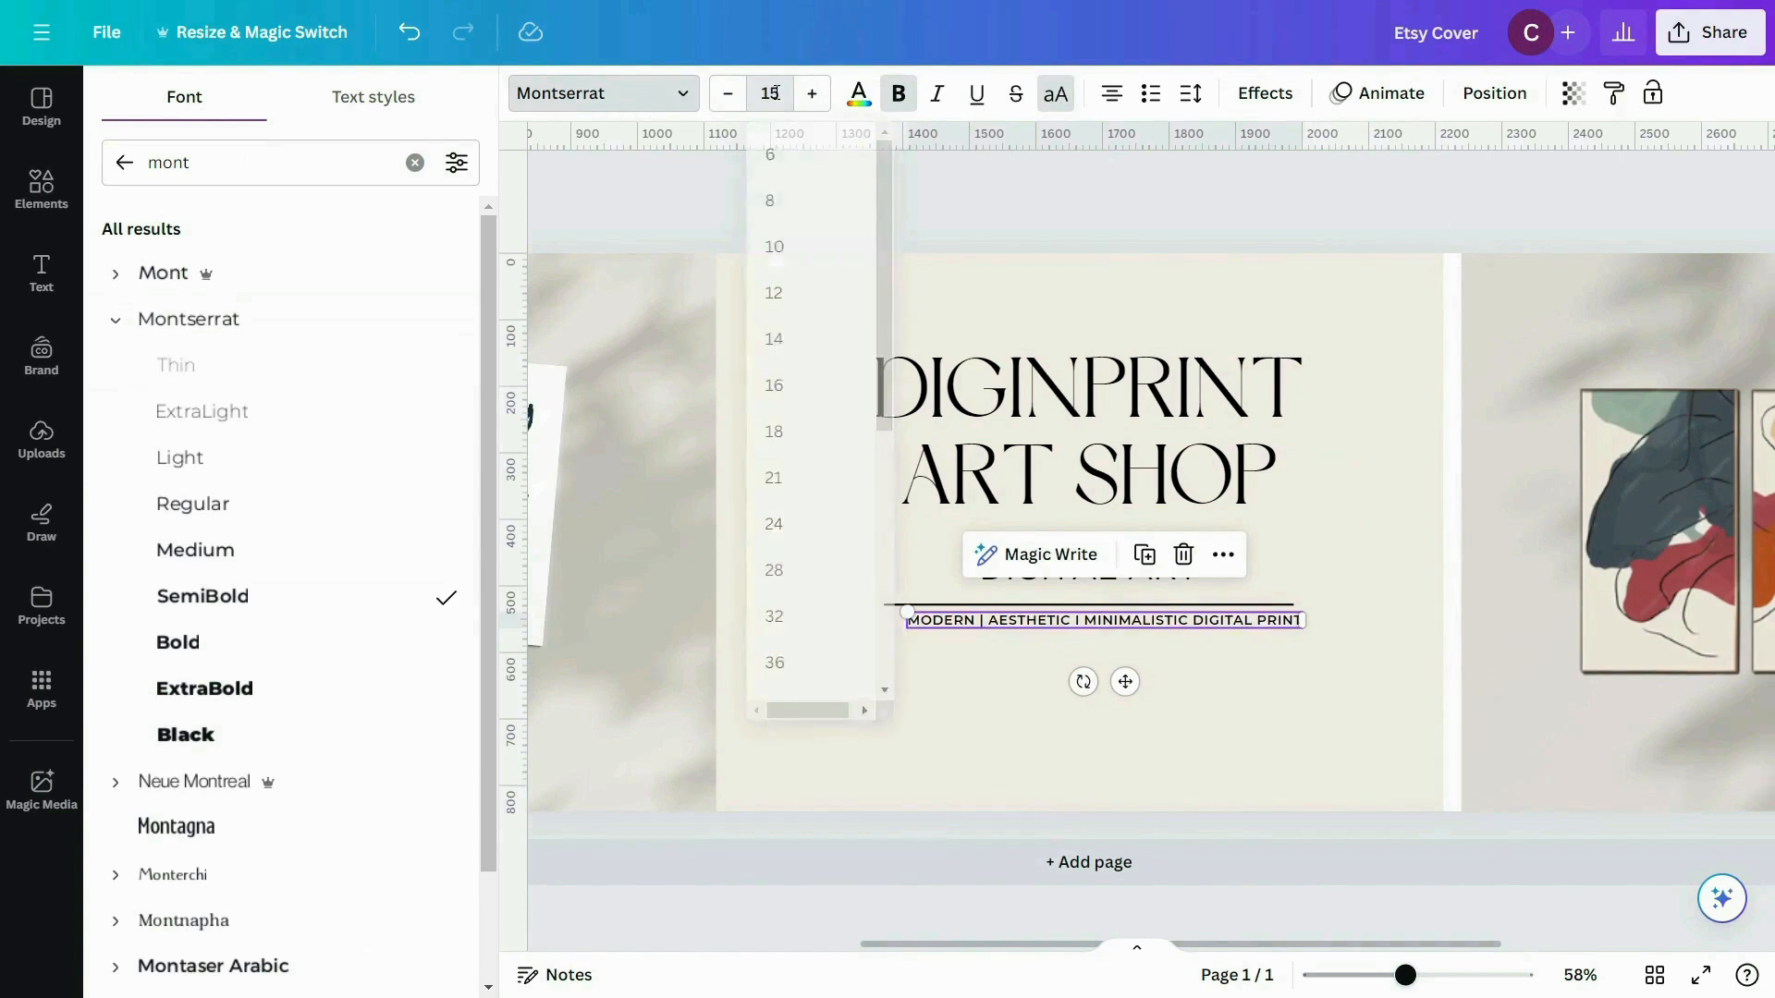
left_click(1353, 665)
left_click(1207, 621)
left_click_drag(1207, 620, 1192, 627)
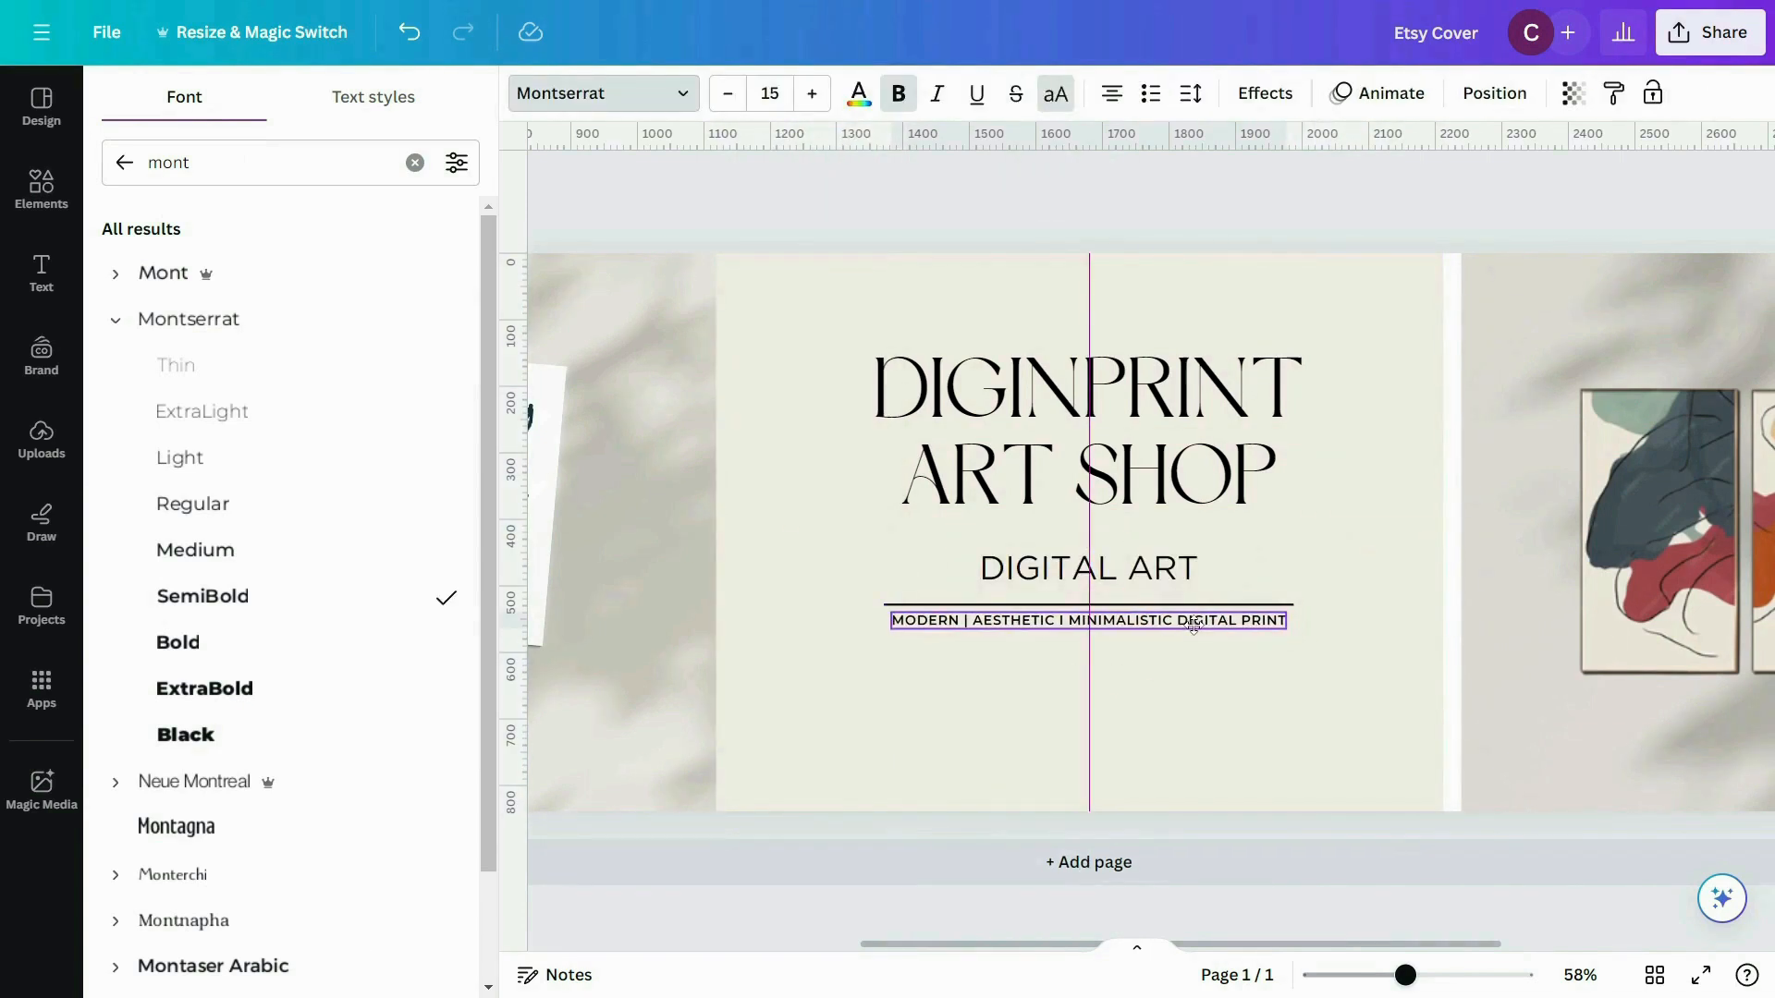
left_click(1278, 673)
Colour both title lines, DIGINPRINT and ART SHOP, brown with the hex value #915838.
left_click(1086, 388)
left_click(1086, 473, "shift")
left_click(855, 96)
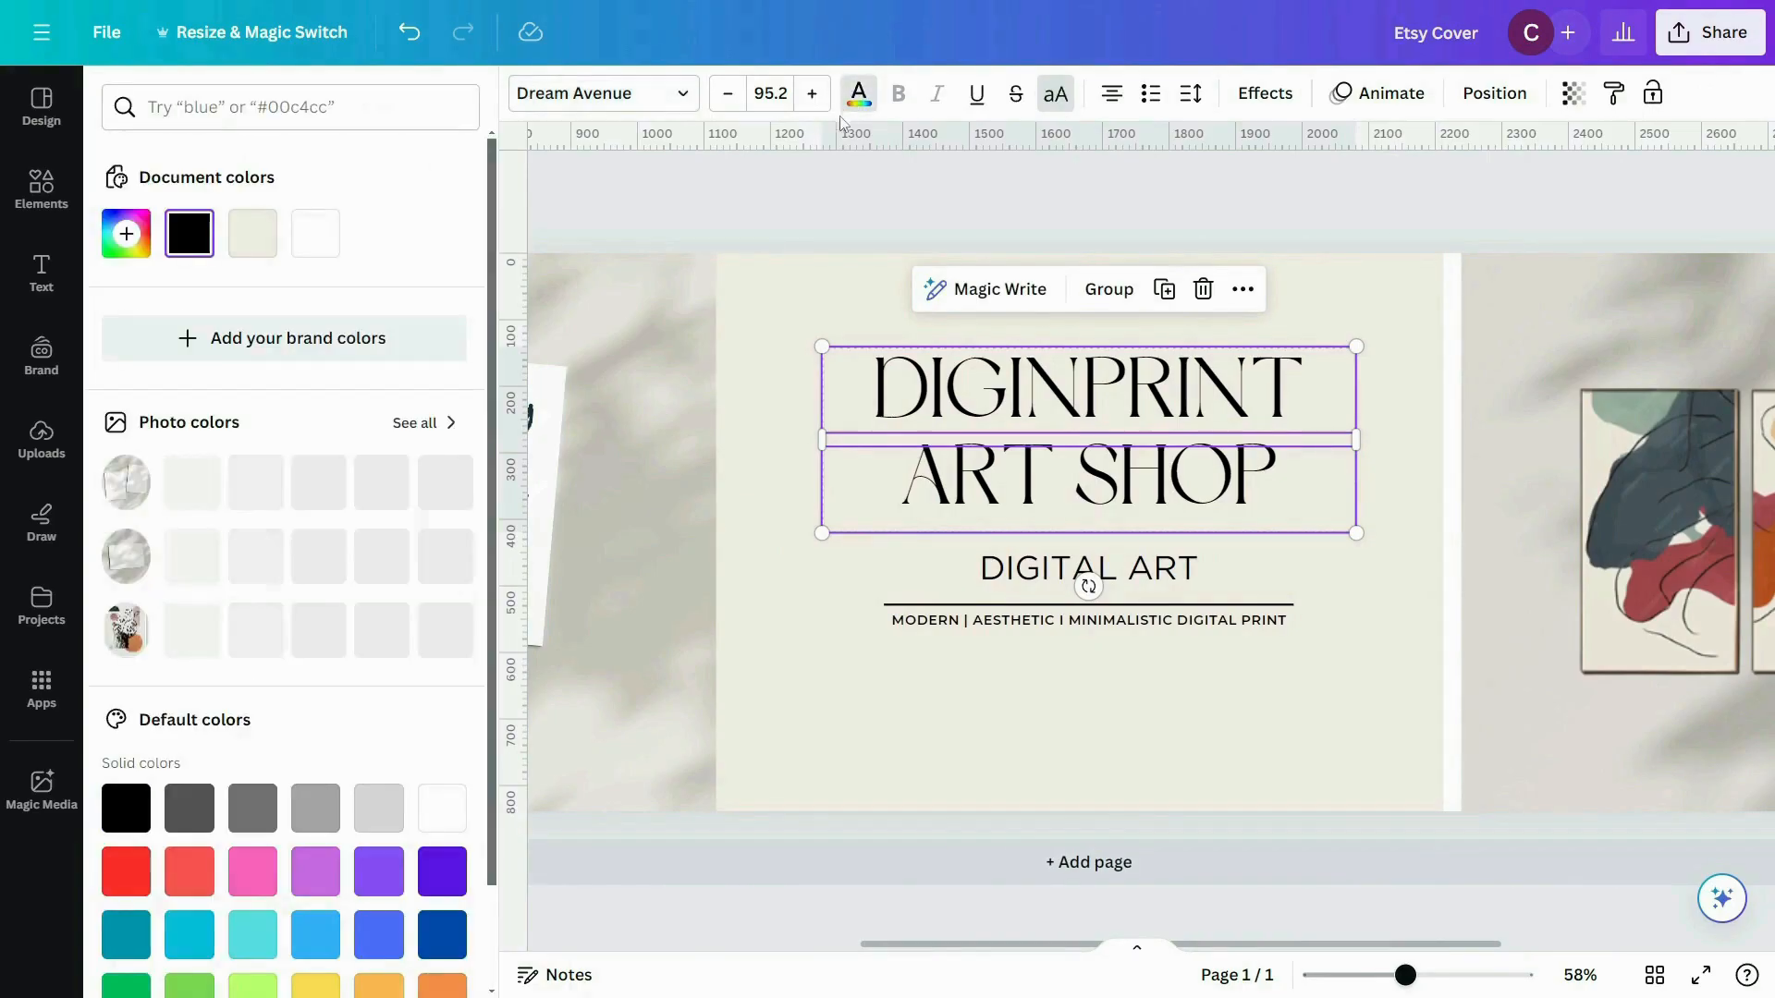
left_click(126, 237)
type("#915")
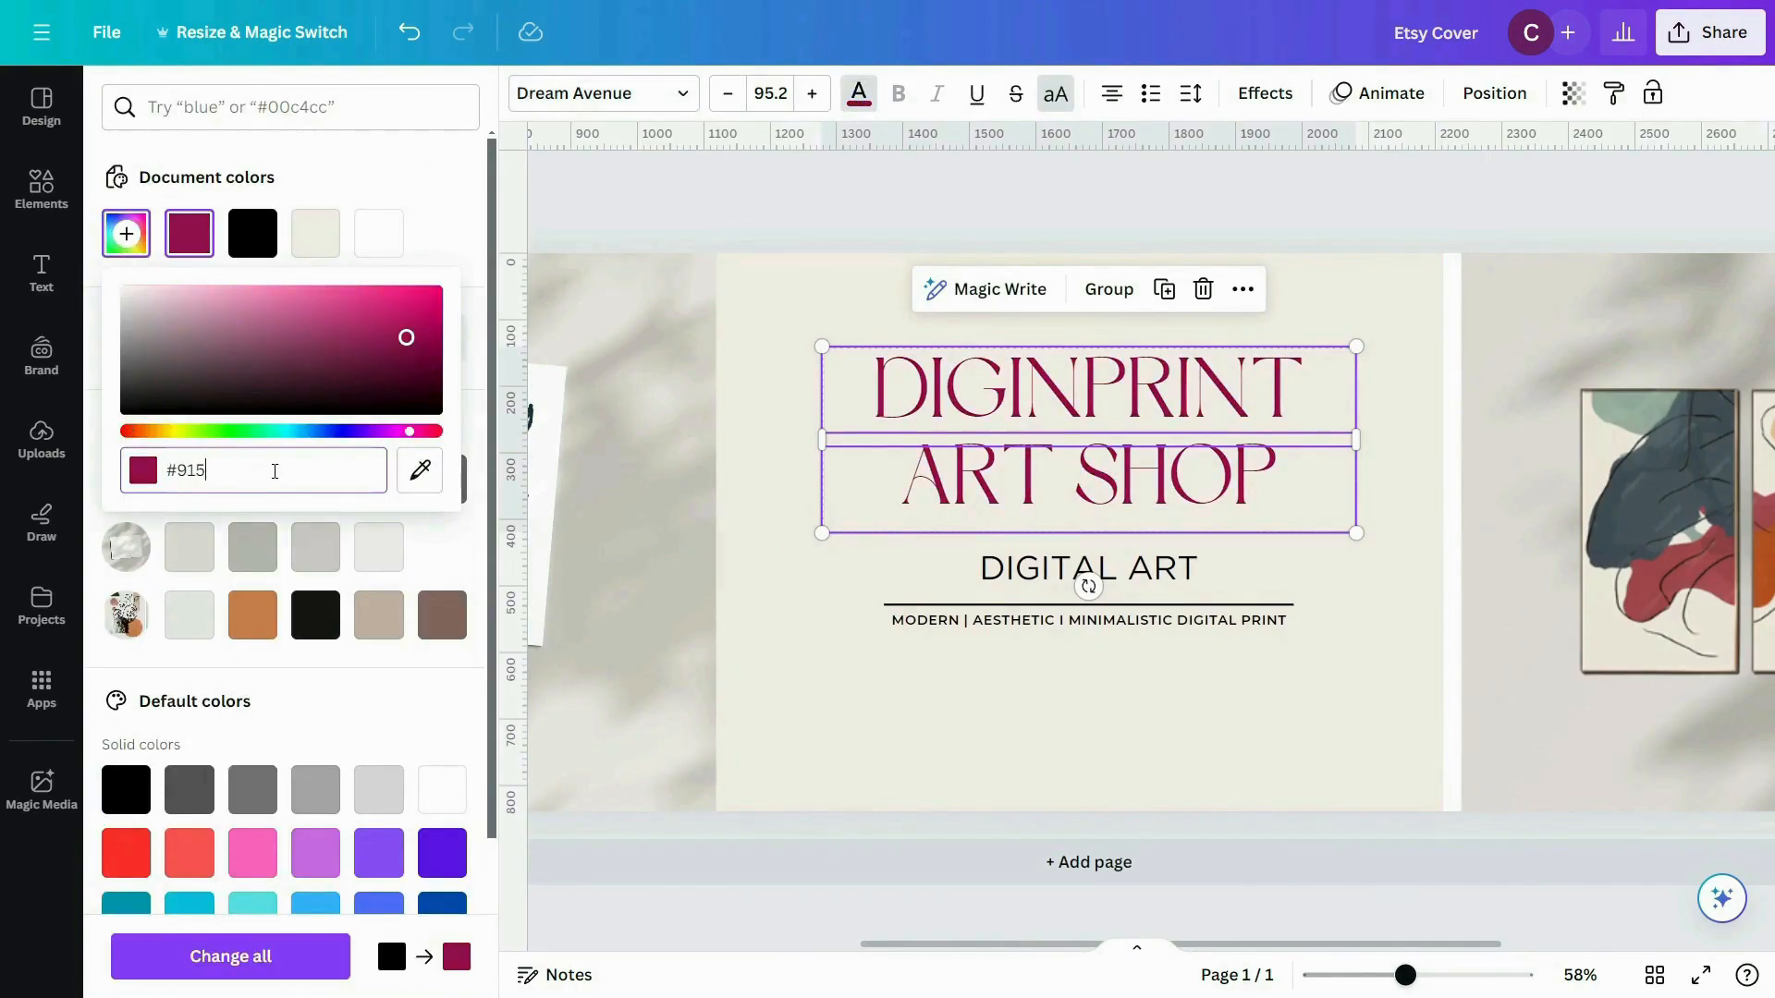
type("838")
key("Return")
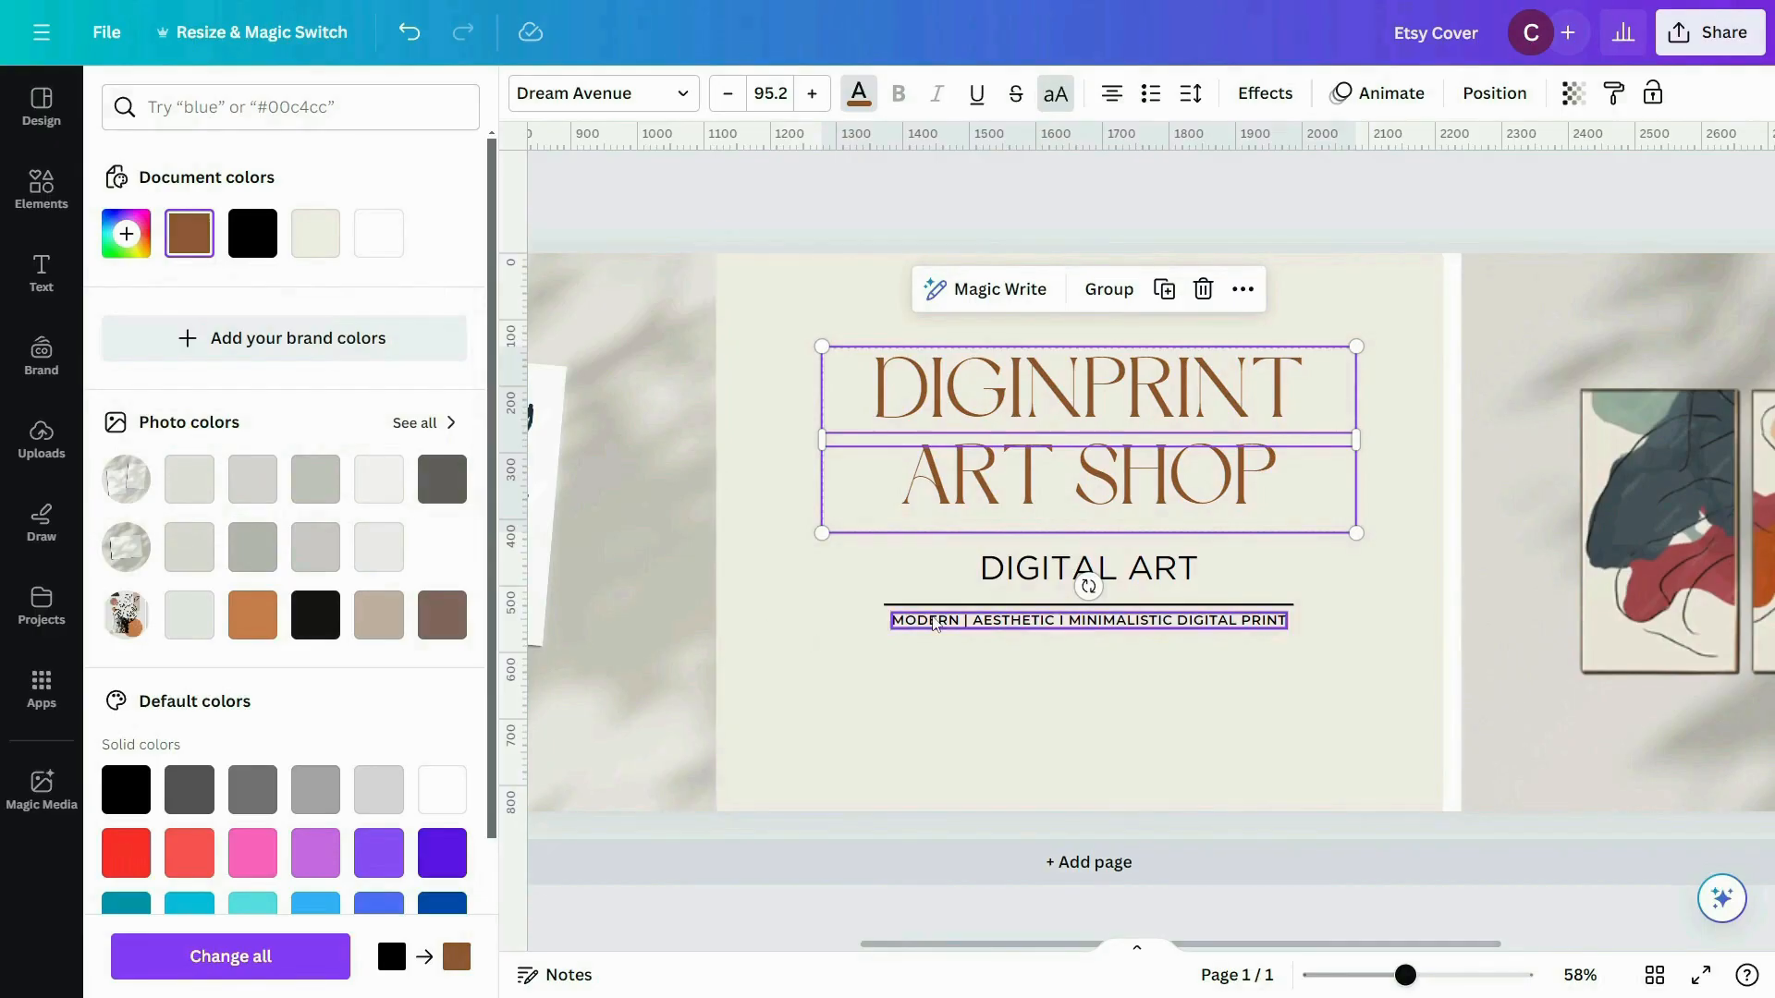
Colour the tagline below the divider gold with the hex value #C49B5B.
left_click(934, 625)
left_click(127, 234)
type("#C49B5B")
Apply the tagline's gold document colour to the DIGITAL ART subtitle and the divider line.
left_click(1040, 568)
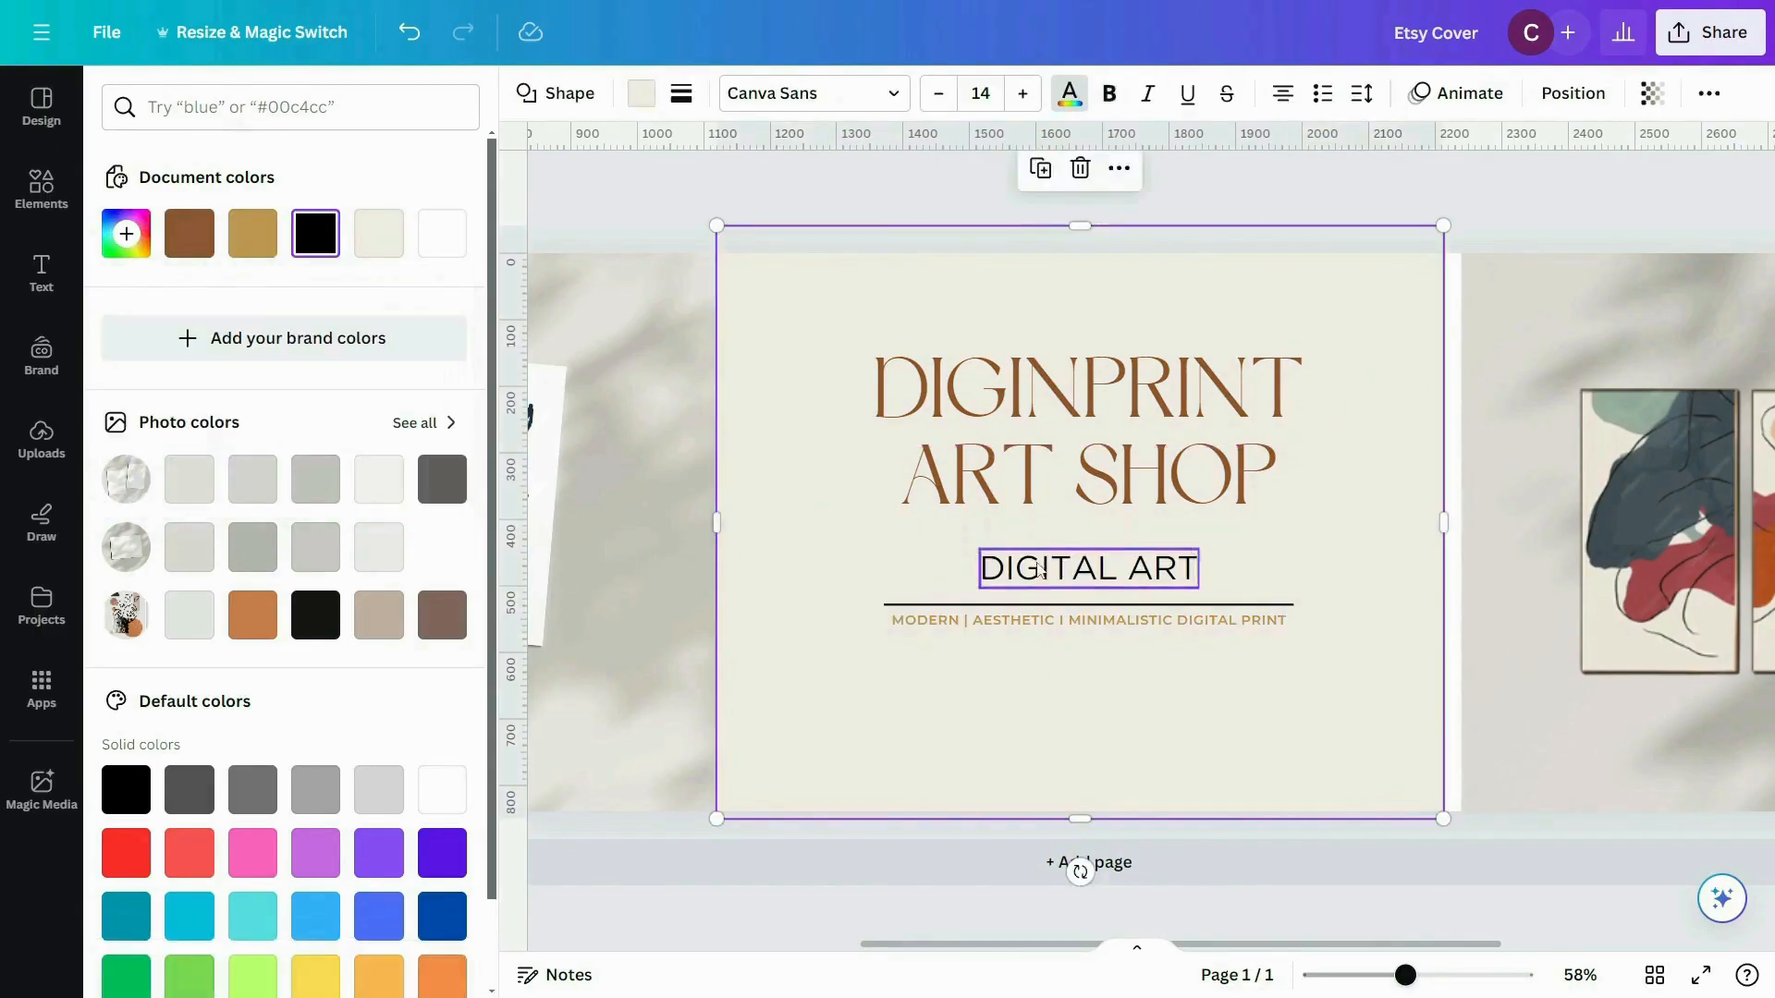
left_click(1040, 570)
left_click(858, 94)
left_click(315, 236)
left_click(982, 693)
left_click(982, 605)
left_click(527, 93)
left_click(315, 243)
left_click(891, 737)
left_click(765, 527)
Change the DIGITAL ART subtitle's font to Montserrat SemiBold.
left_click(1008, 572)
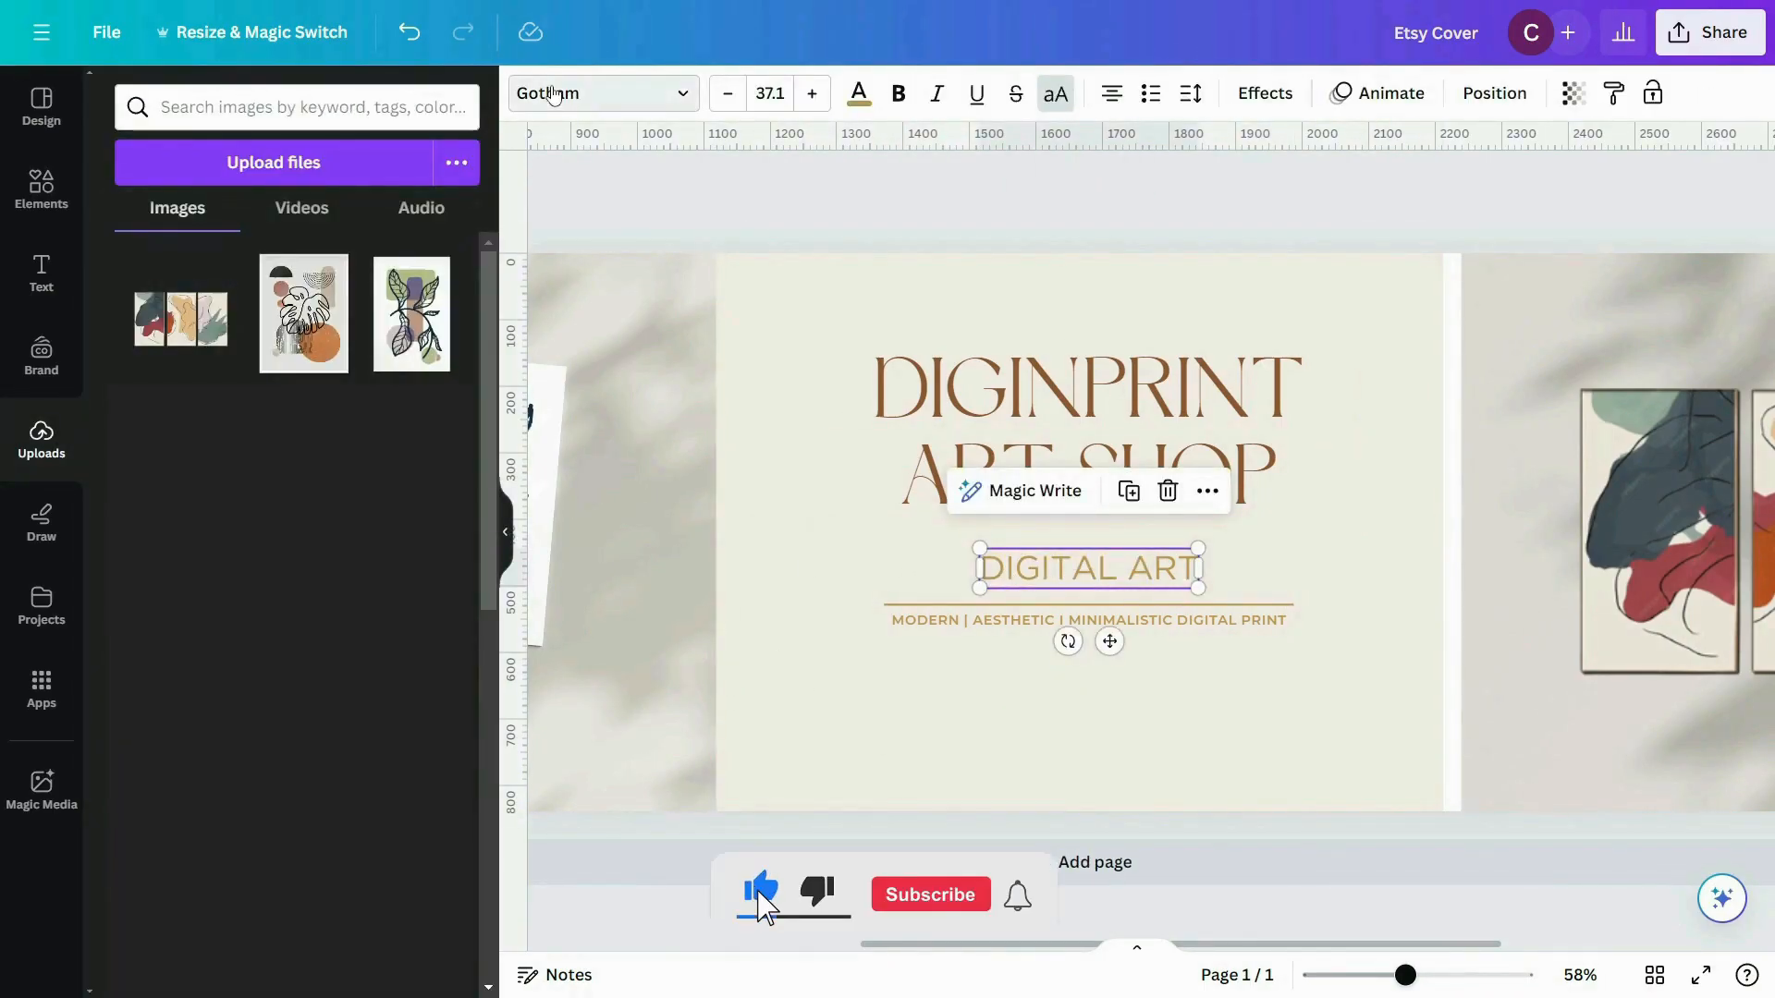
left_click(592, 94)
left_click(235, 319)
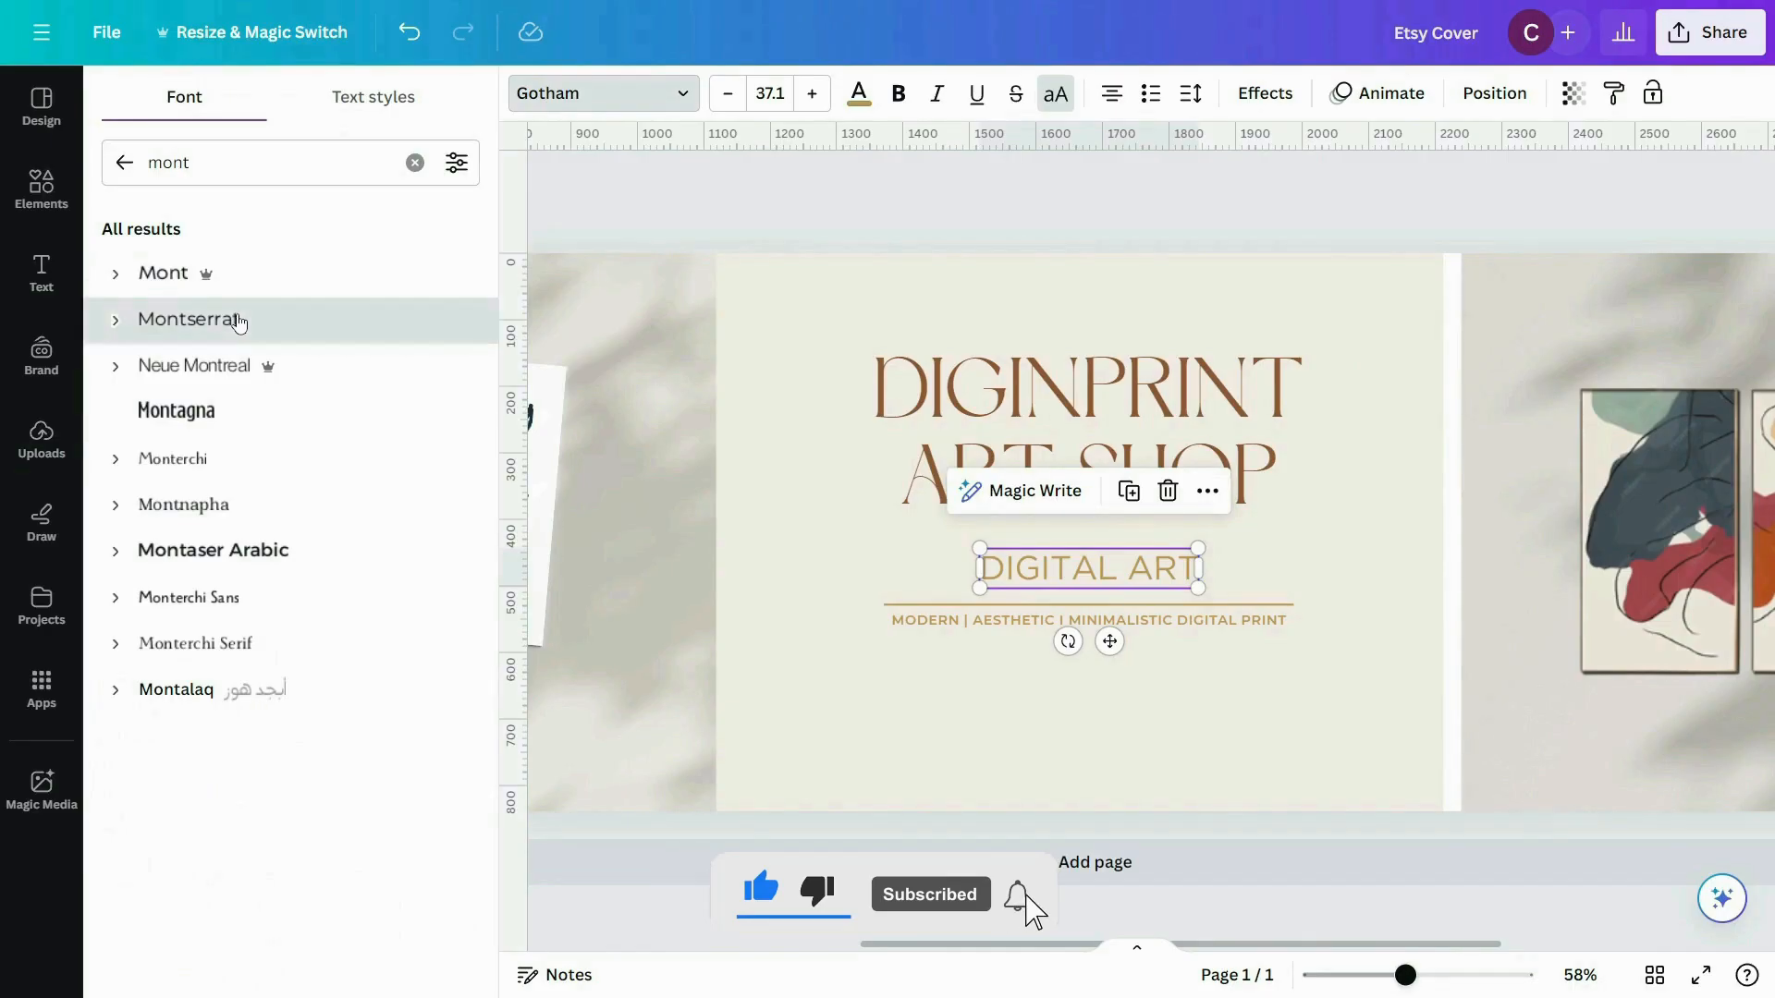
left_click(118, 324)
left_click(184, 595)
left_click(1060, 743)
Duplicate the DIGITAL ART subtitle below the tagline and change the copy's text to "BUY ANY 3 DESIGN & GET %30 OFF".
left_click(1043, 573)
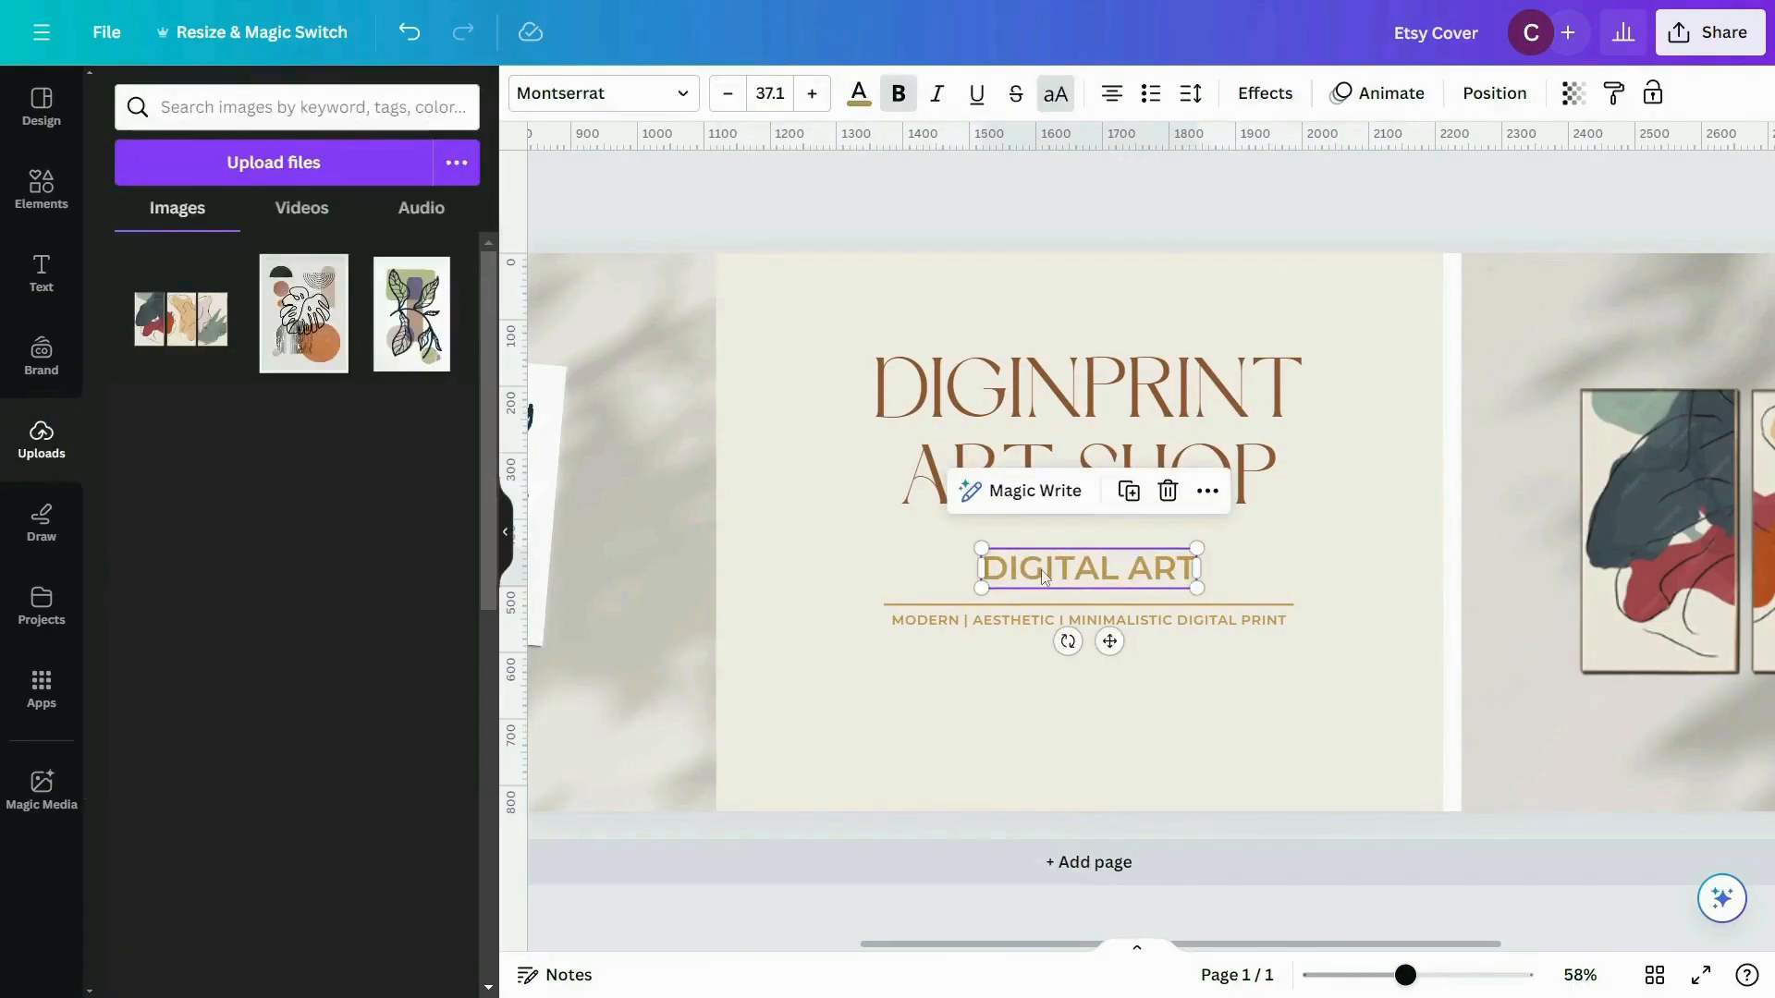
left_click_drag(1044, 570, 952, 664)
double_click(951, 664)
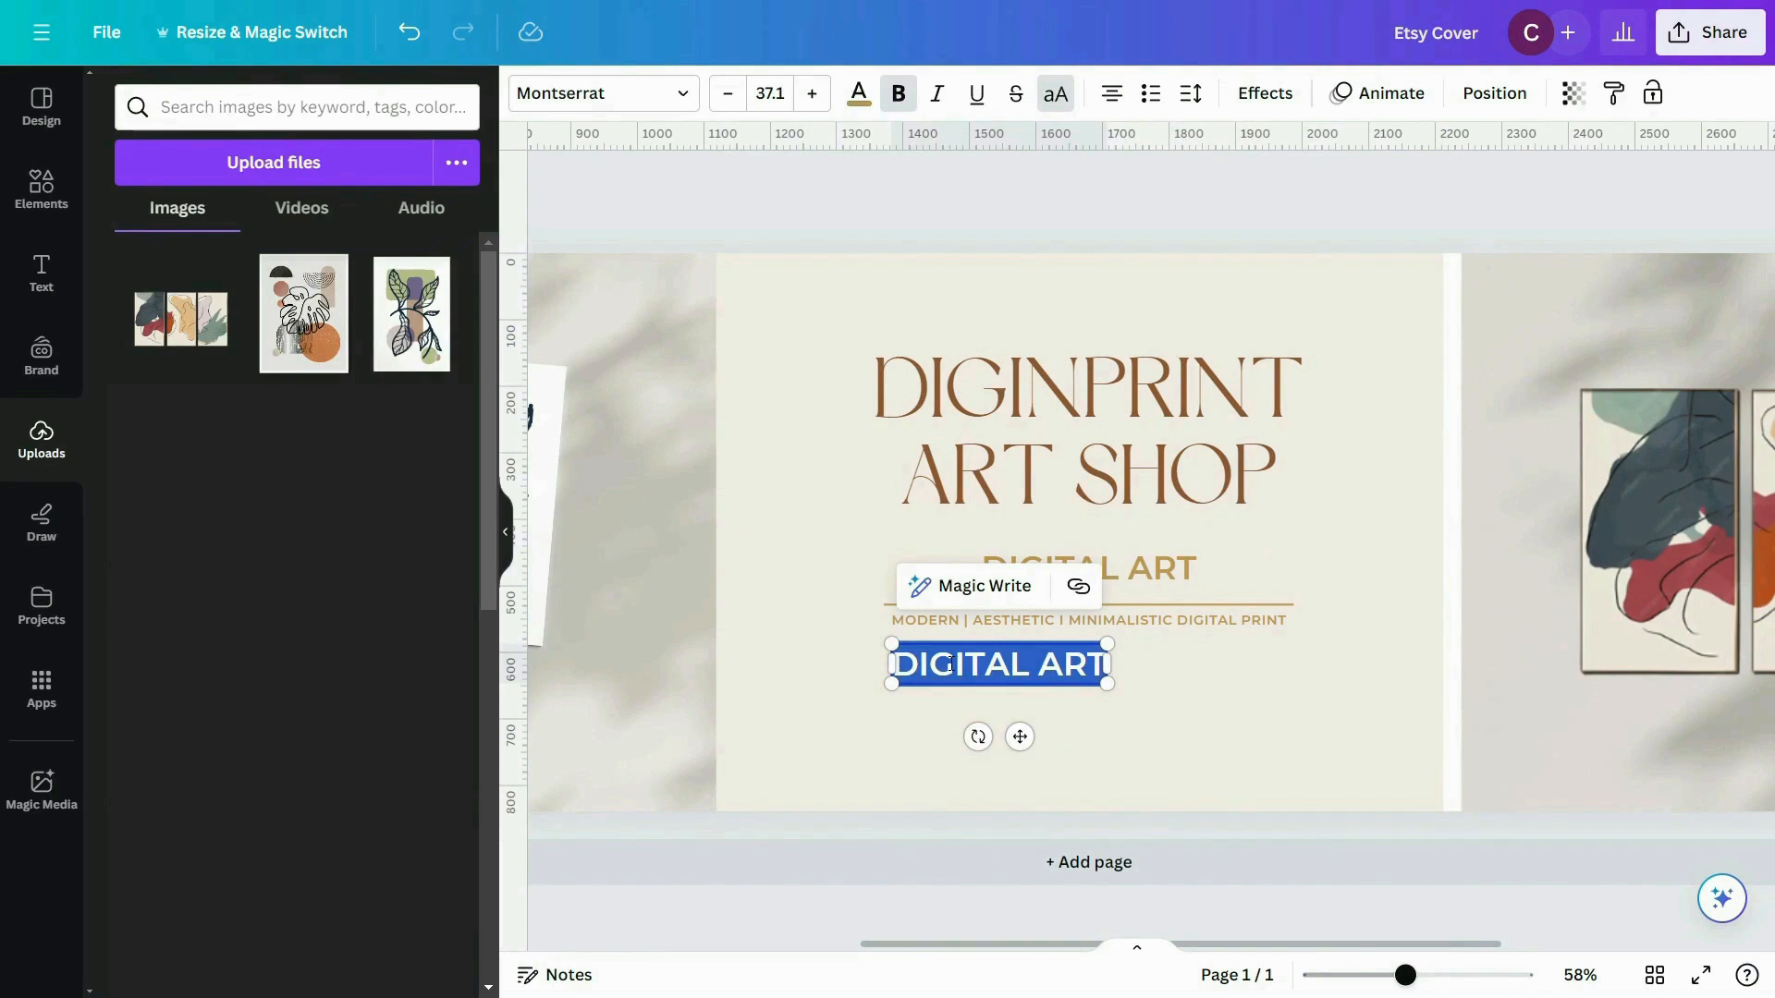
type("BU")
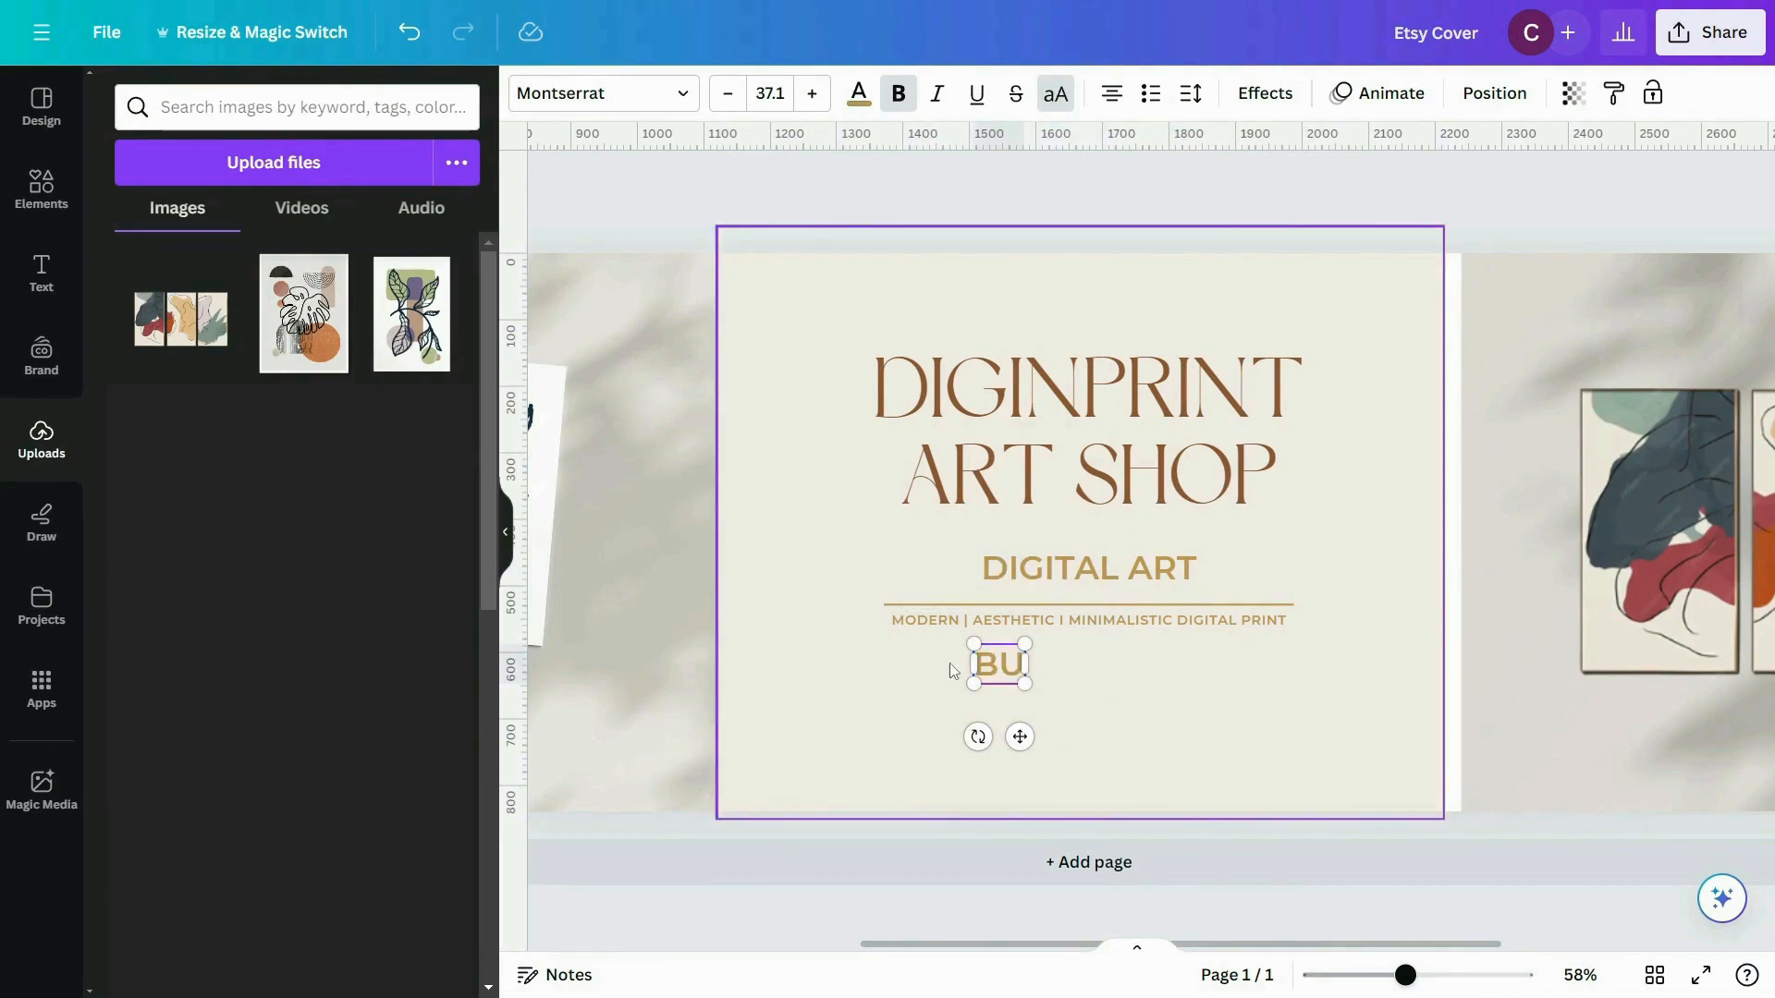
type("Y ANY 3 DESIGN")
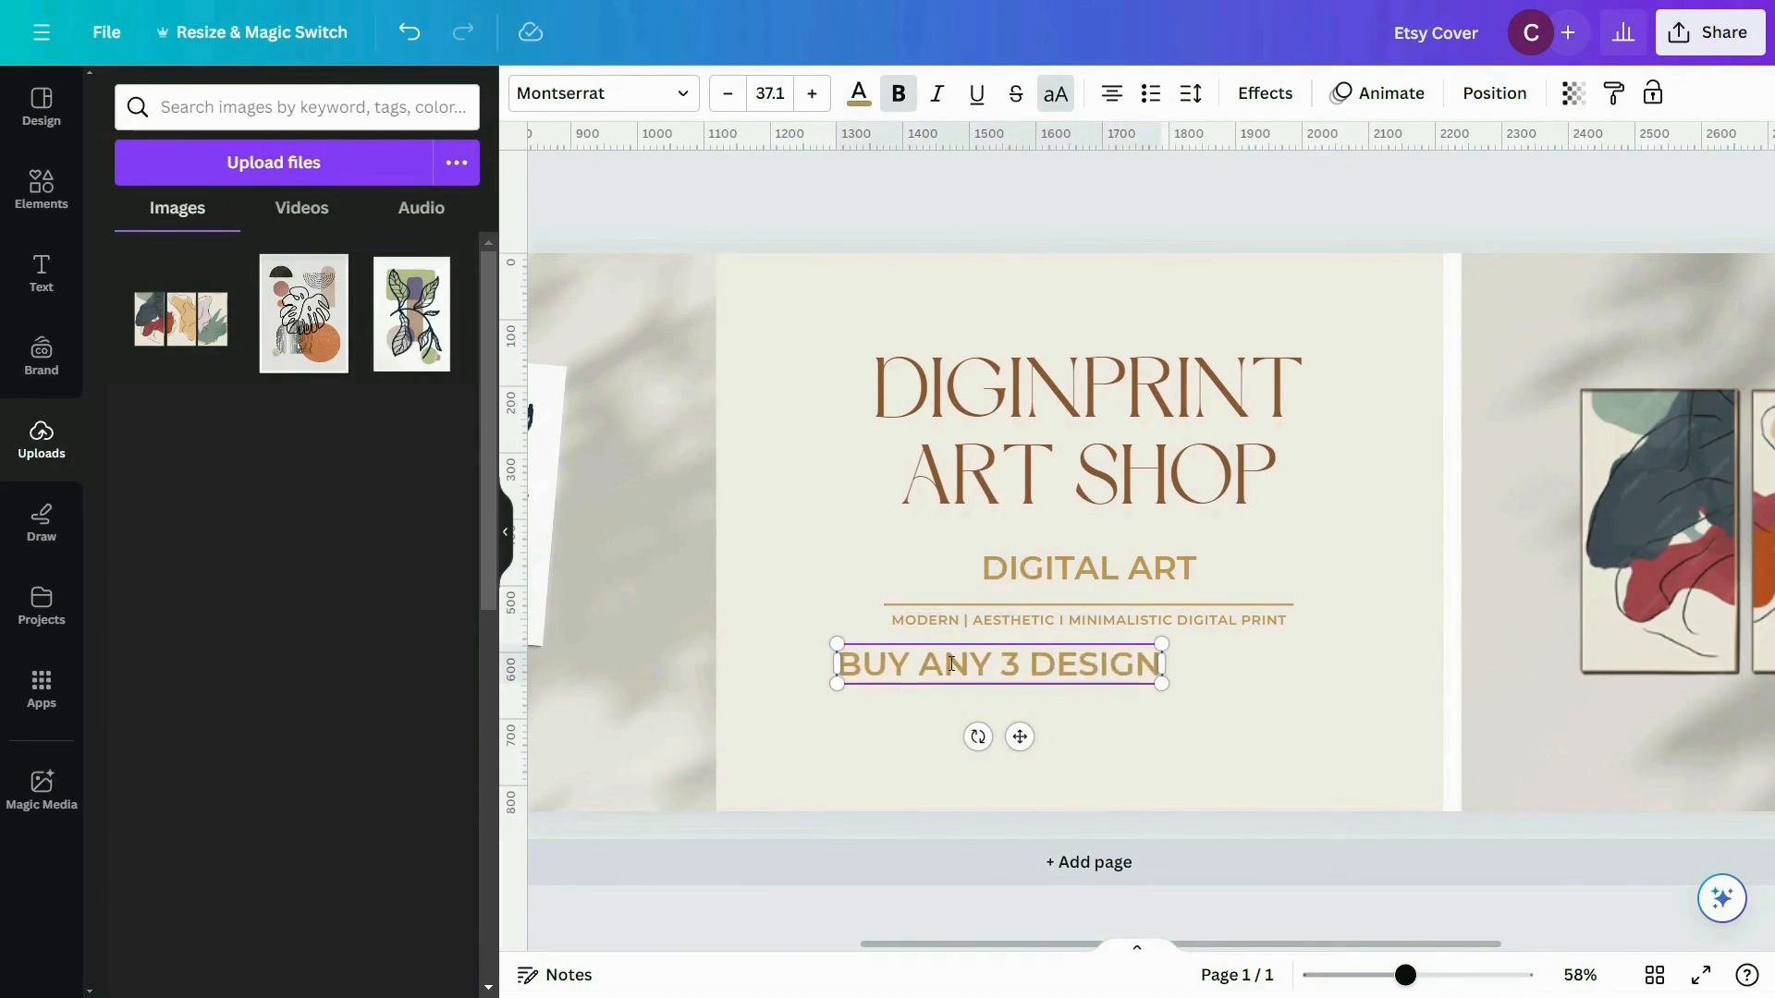
type(" & GET 530")
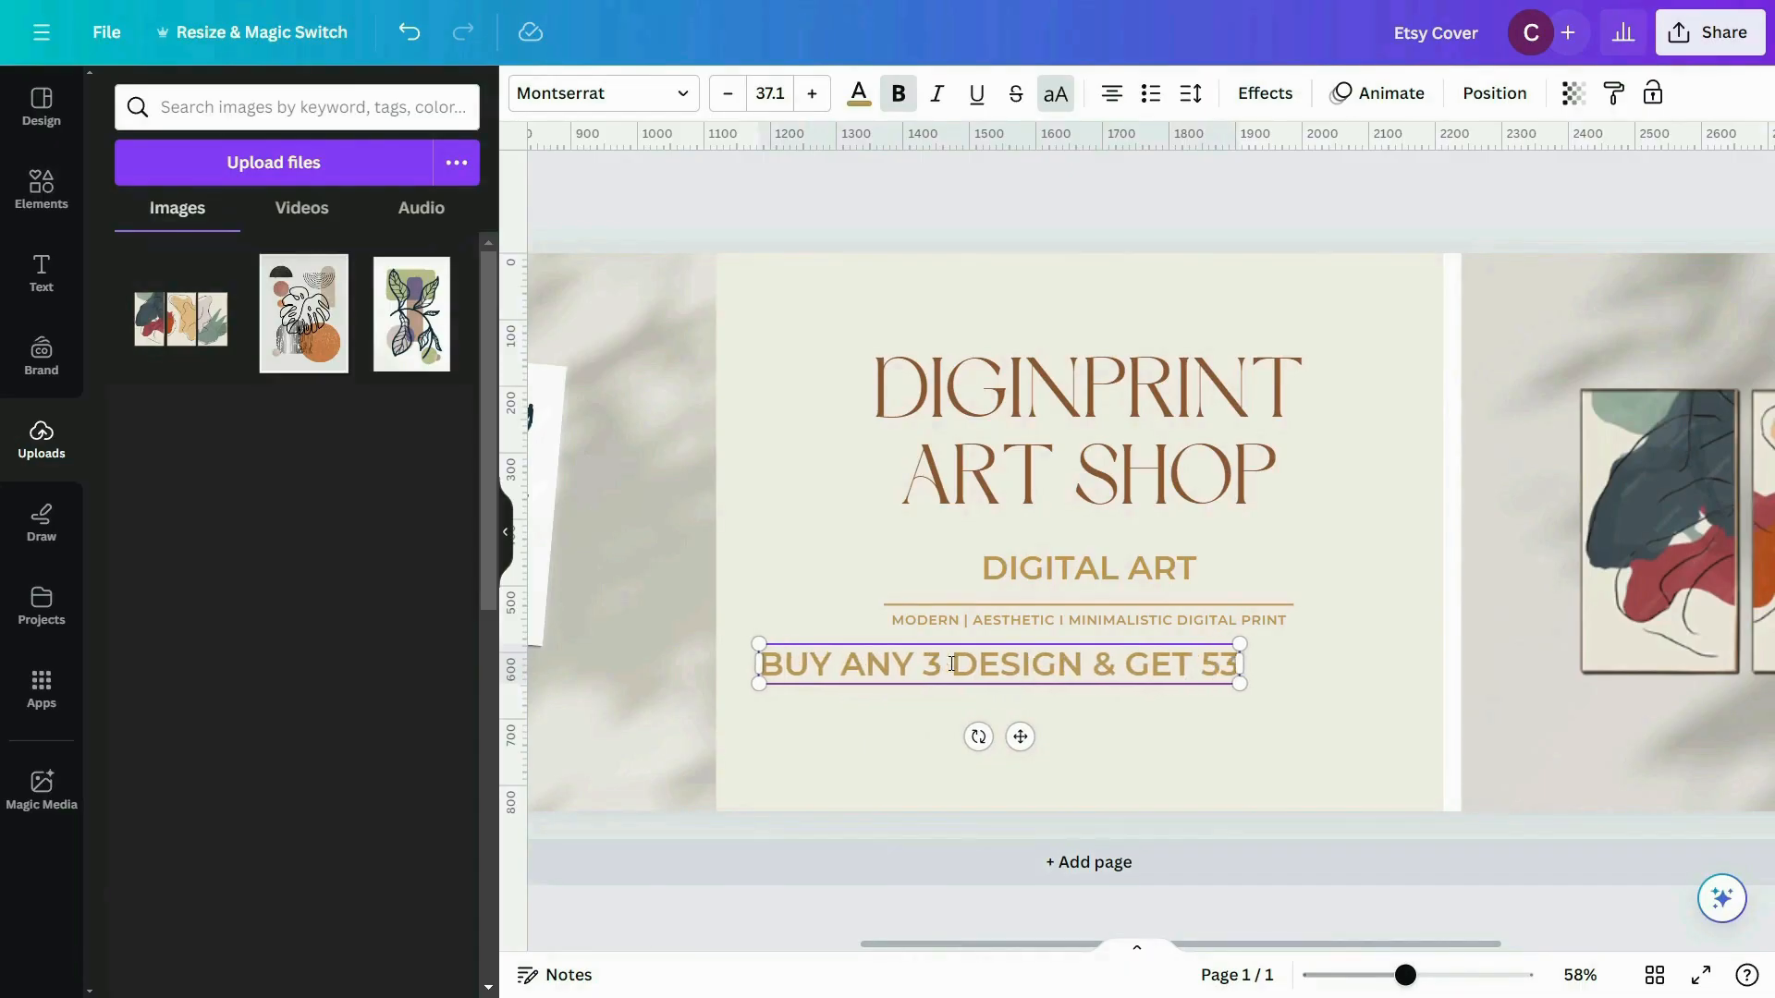
key("BackSpace")
key("BackSpace")
key("BackSpace")
type("%30 OFF")
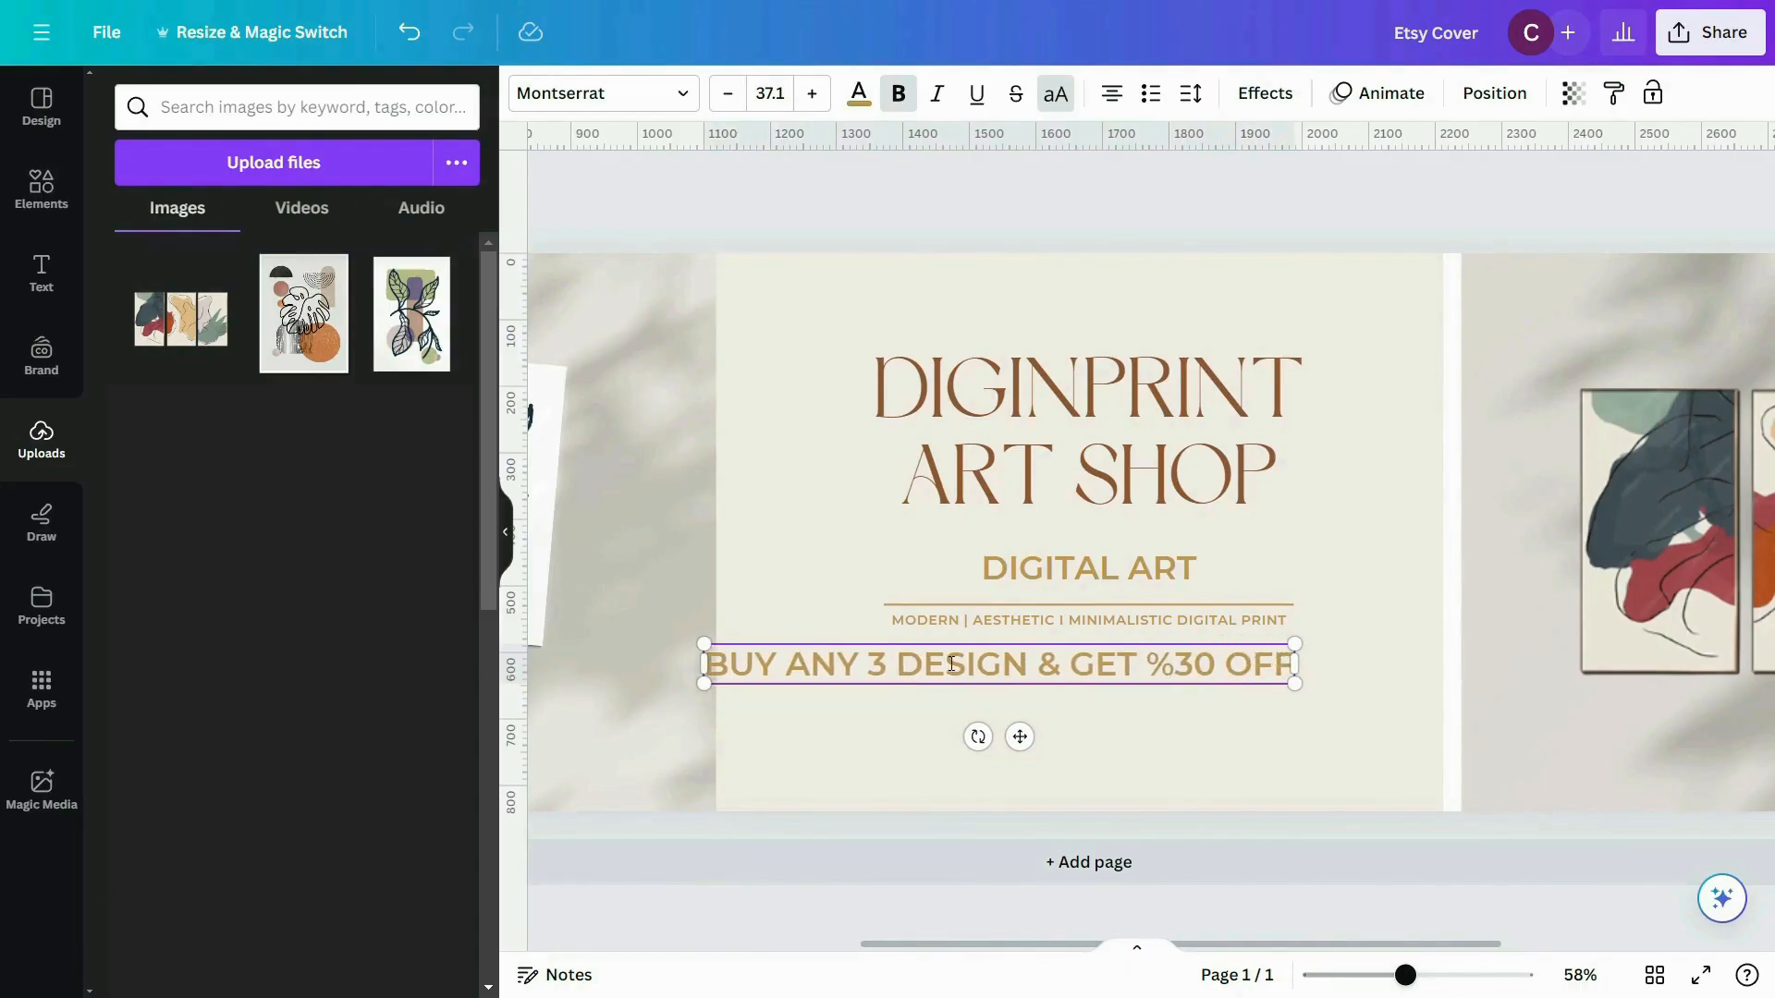
Scale the discount offer and the tagline, at font size 16, to similar widths, with the offer centred directly below the tagline.
left_click_drag(1295, 644, 1217, 657)
key("ctrl+z")
left_click_drag(971, 676, 1156, 653)
left_click_drag(1302, 633, 1293, 634)
scroll(1293, 634, "up", 5)
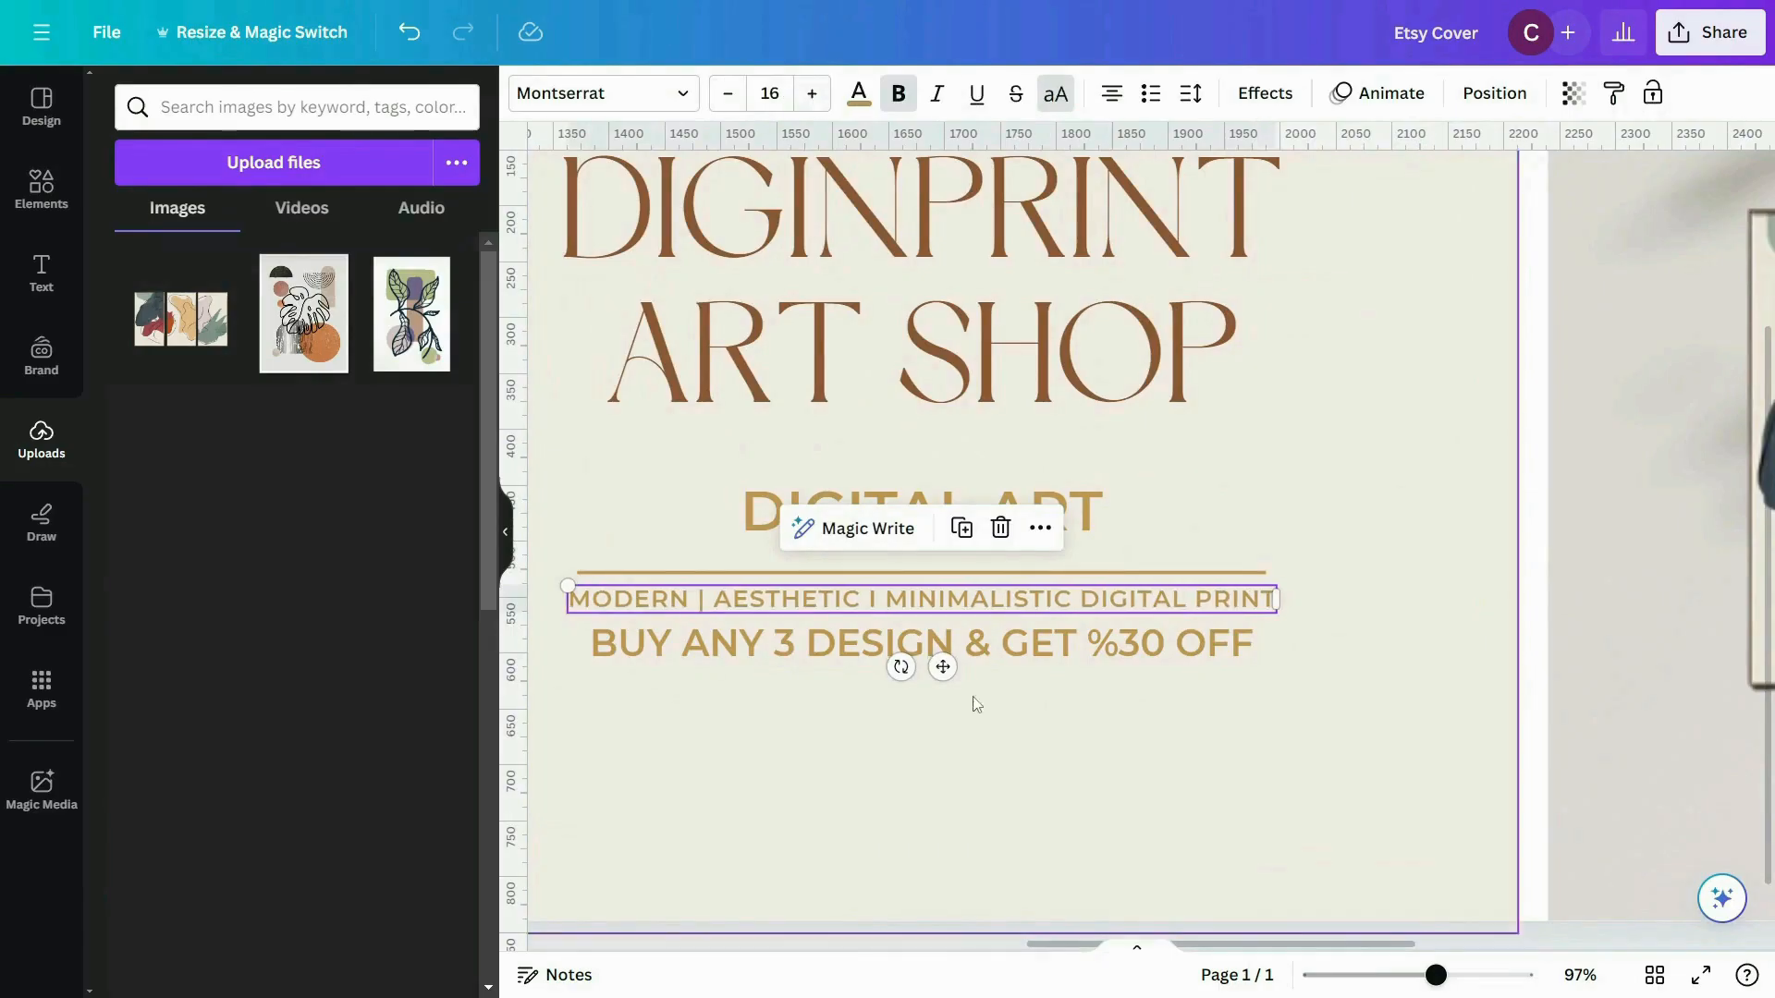
left_click_drag(1260, 665, 1279, 684)
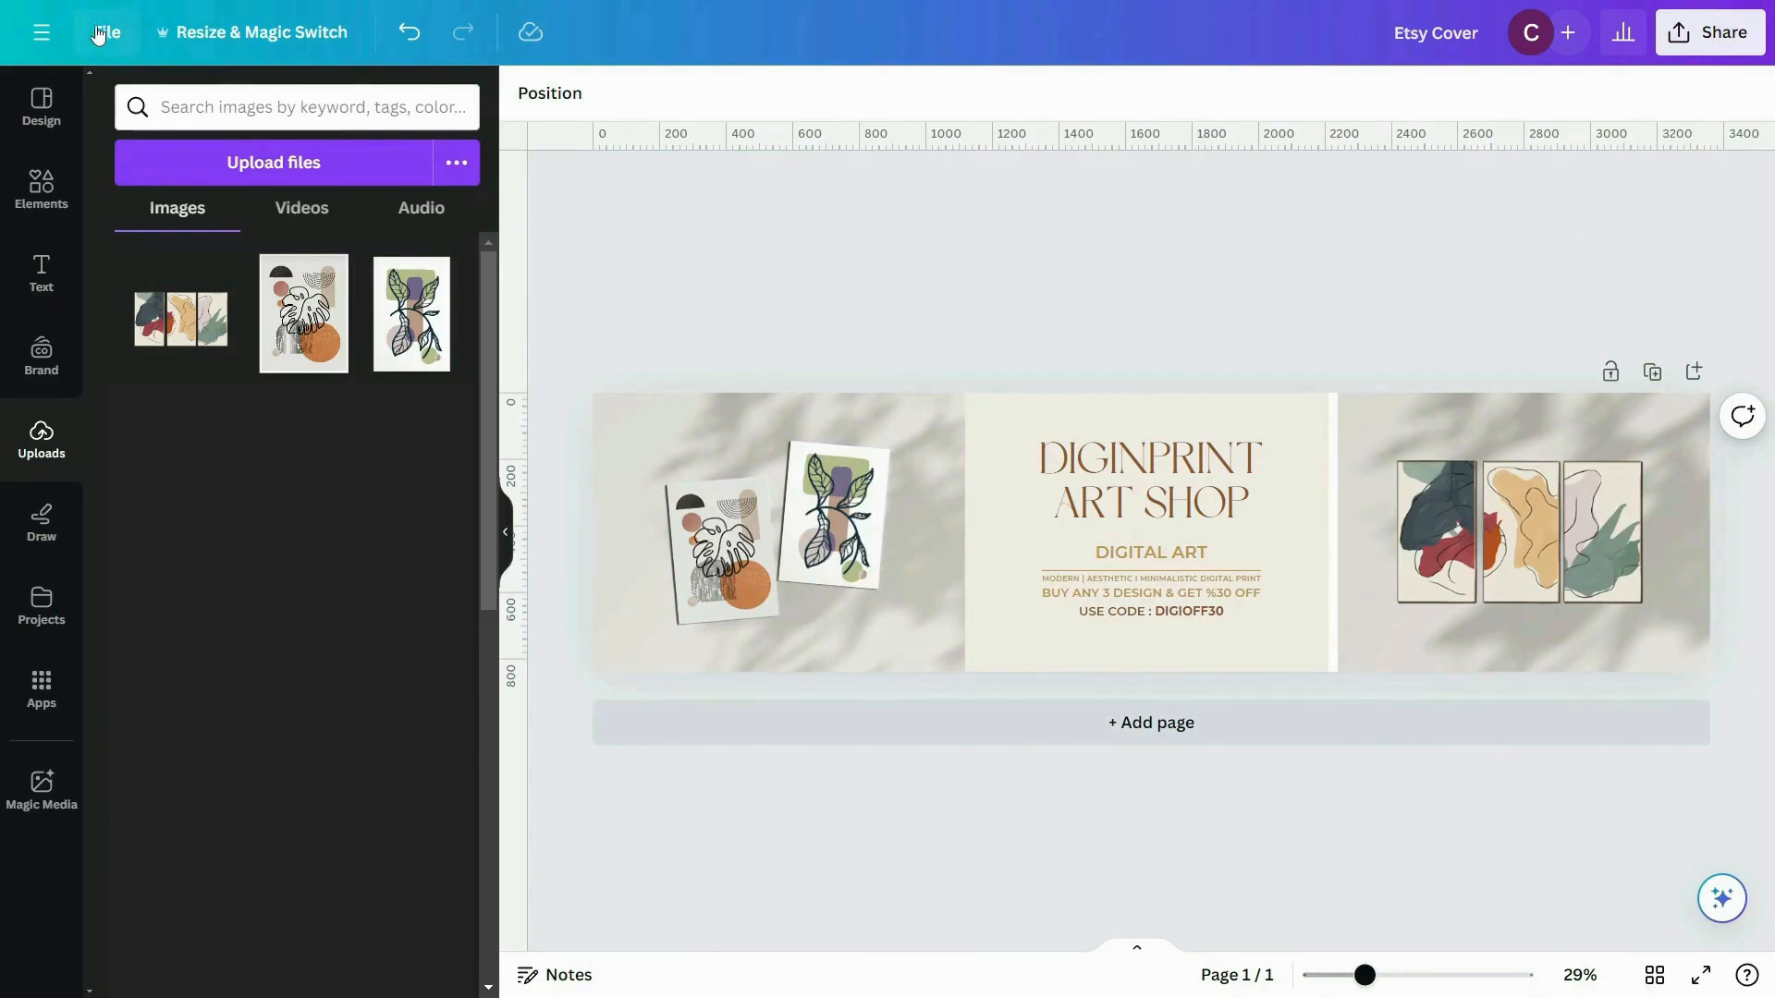
Download the finished cover as a PNG at 3,360 × 840 px.
left_click(107, 32)
left_click(184, 513)
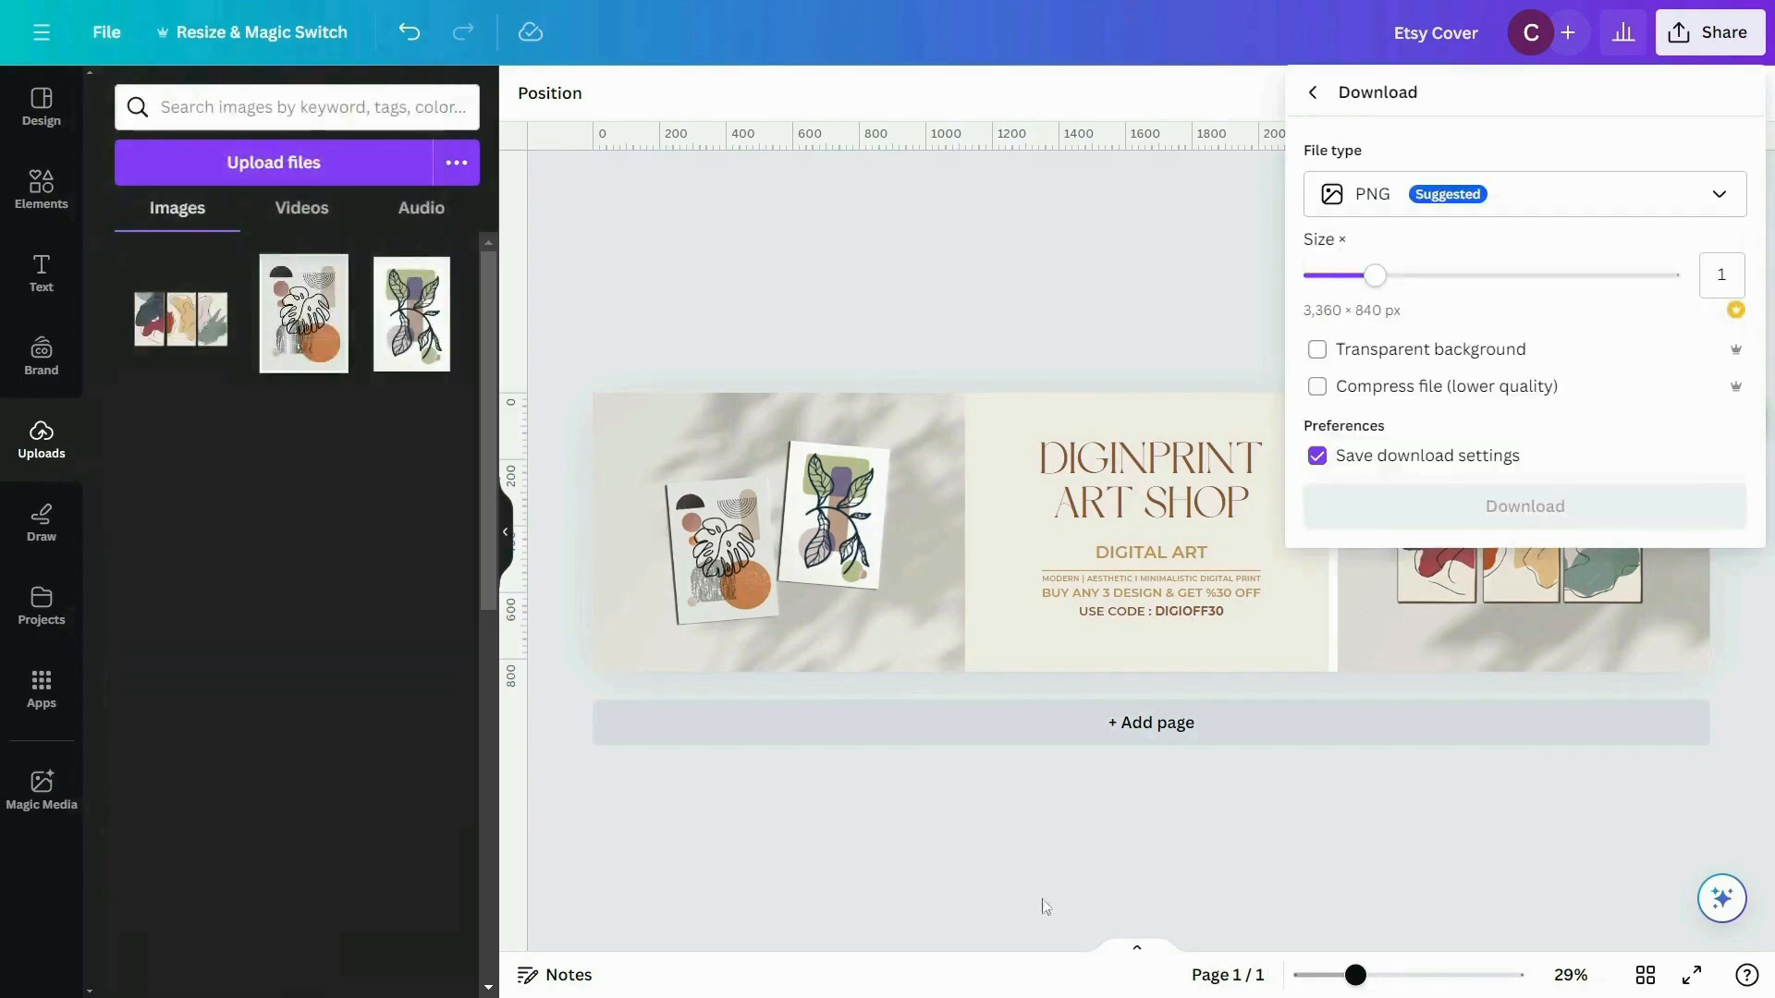
left_click(1521, 515)
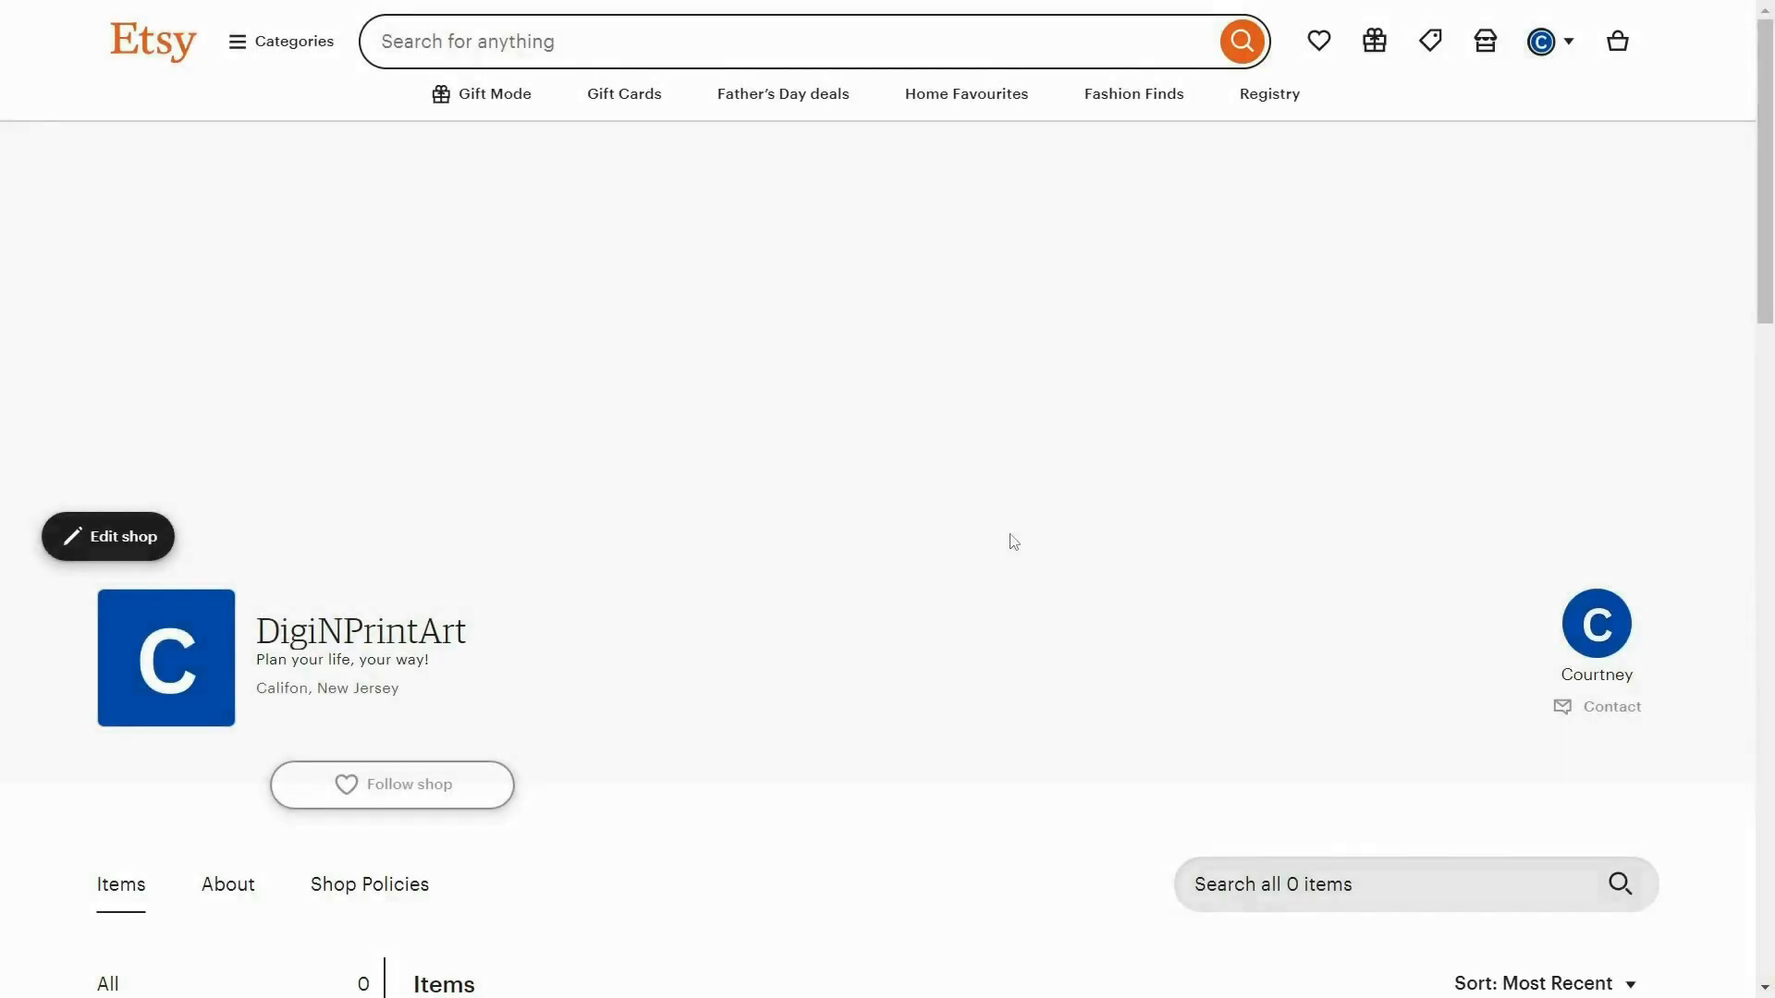
In the Etsy shop editor, set the banner style to Big Banner, add the finished DIGINPRINT ART SHOP cover image and save it.
left_click(109, 536)
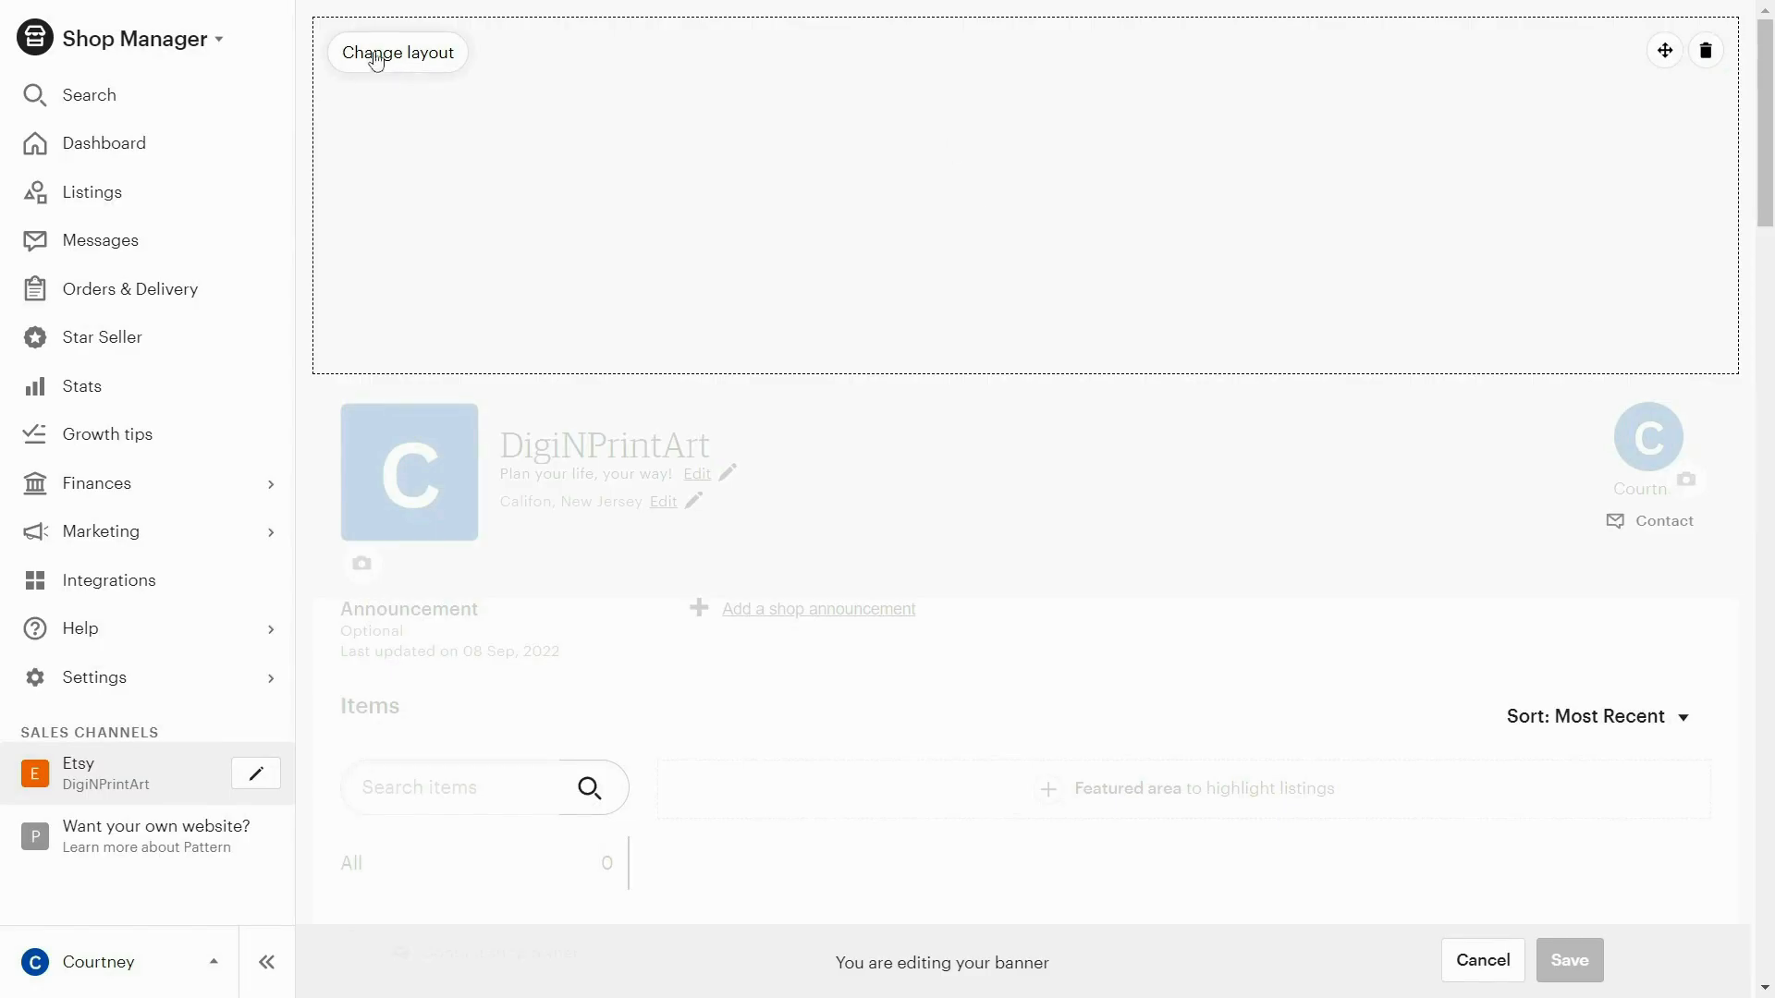
left_click(435, 71)
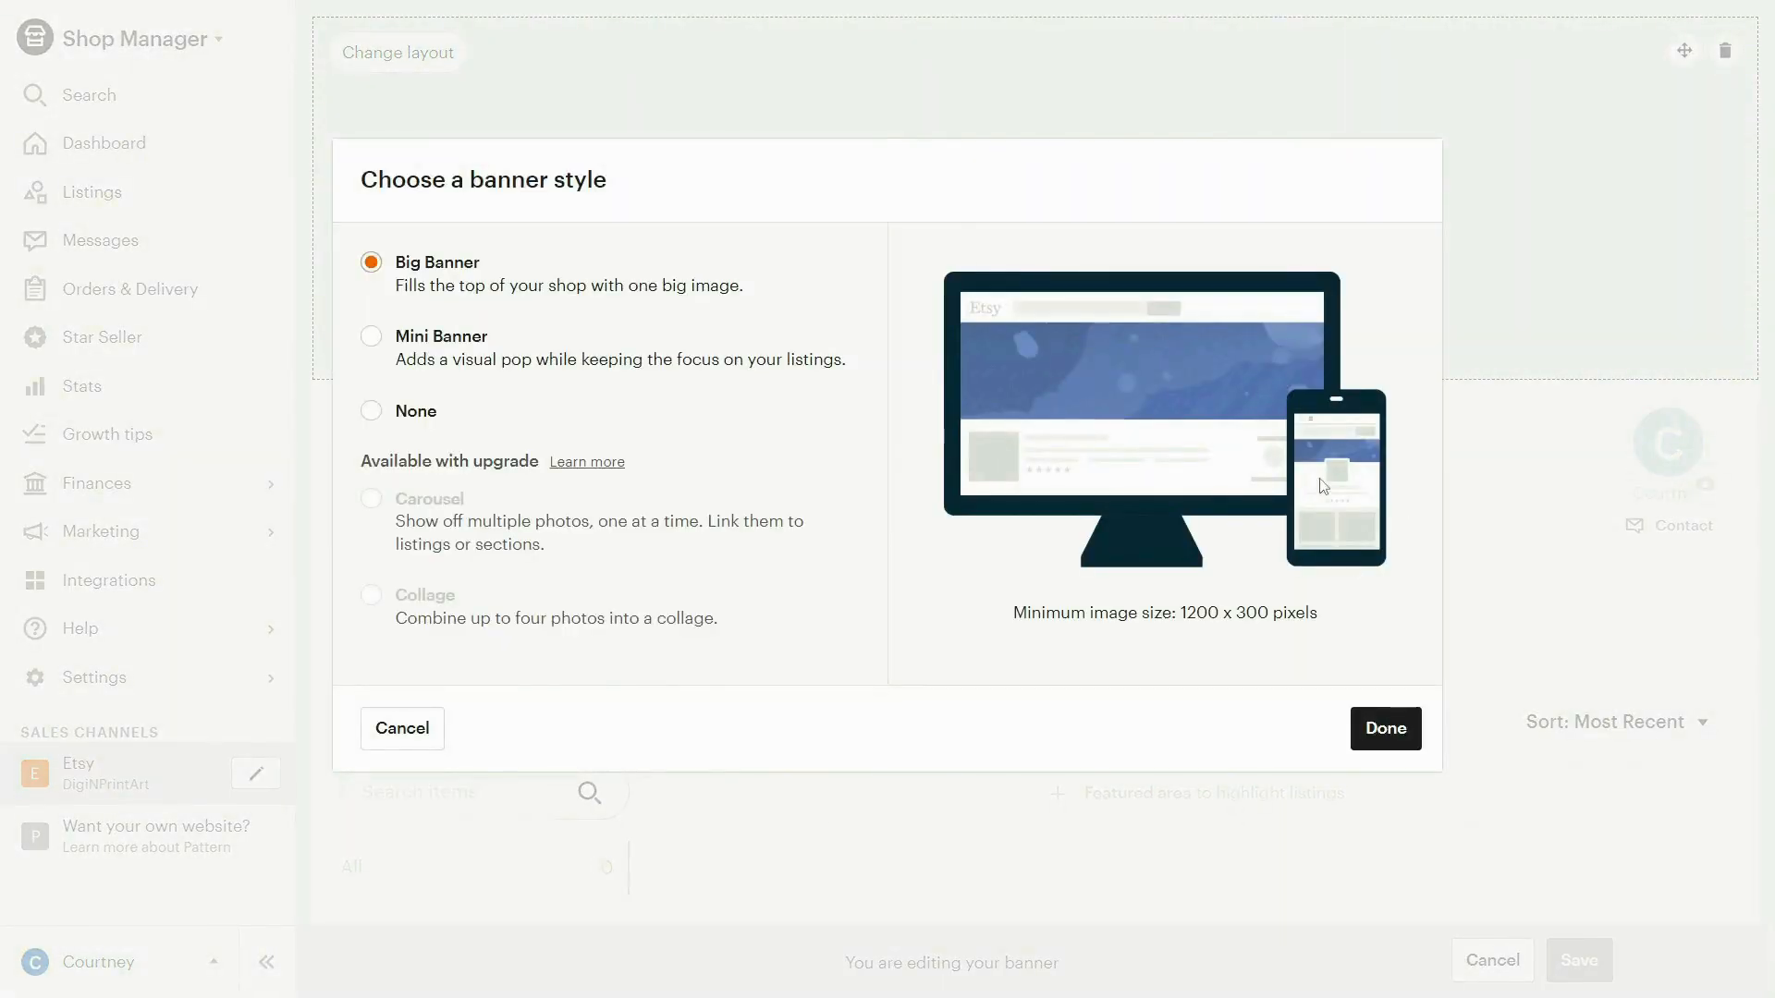
left_click(433, 350)
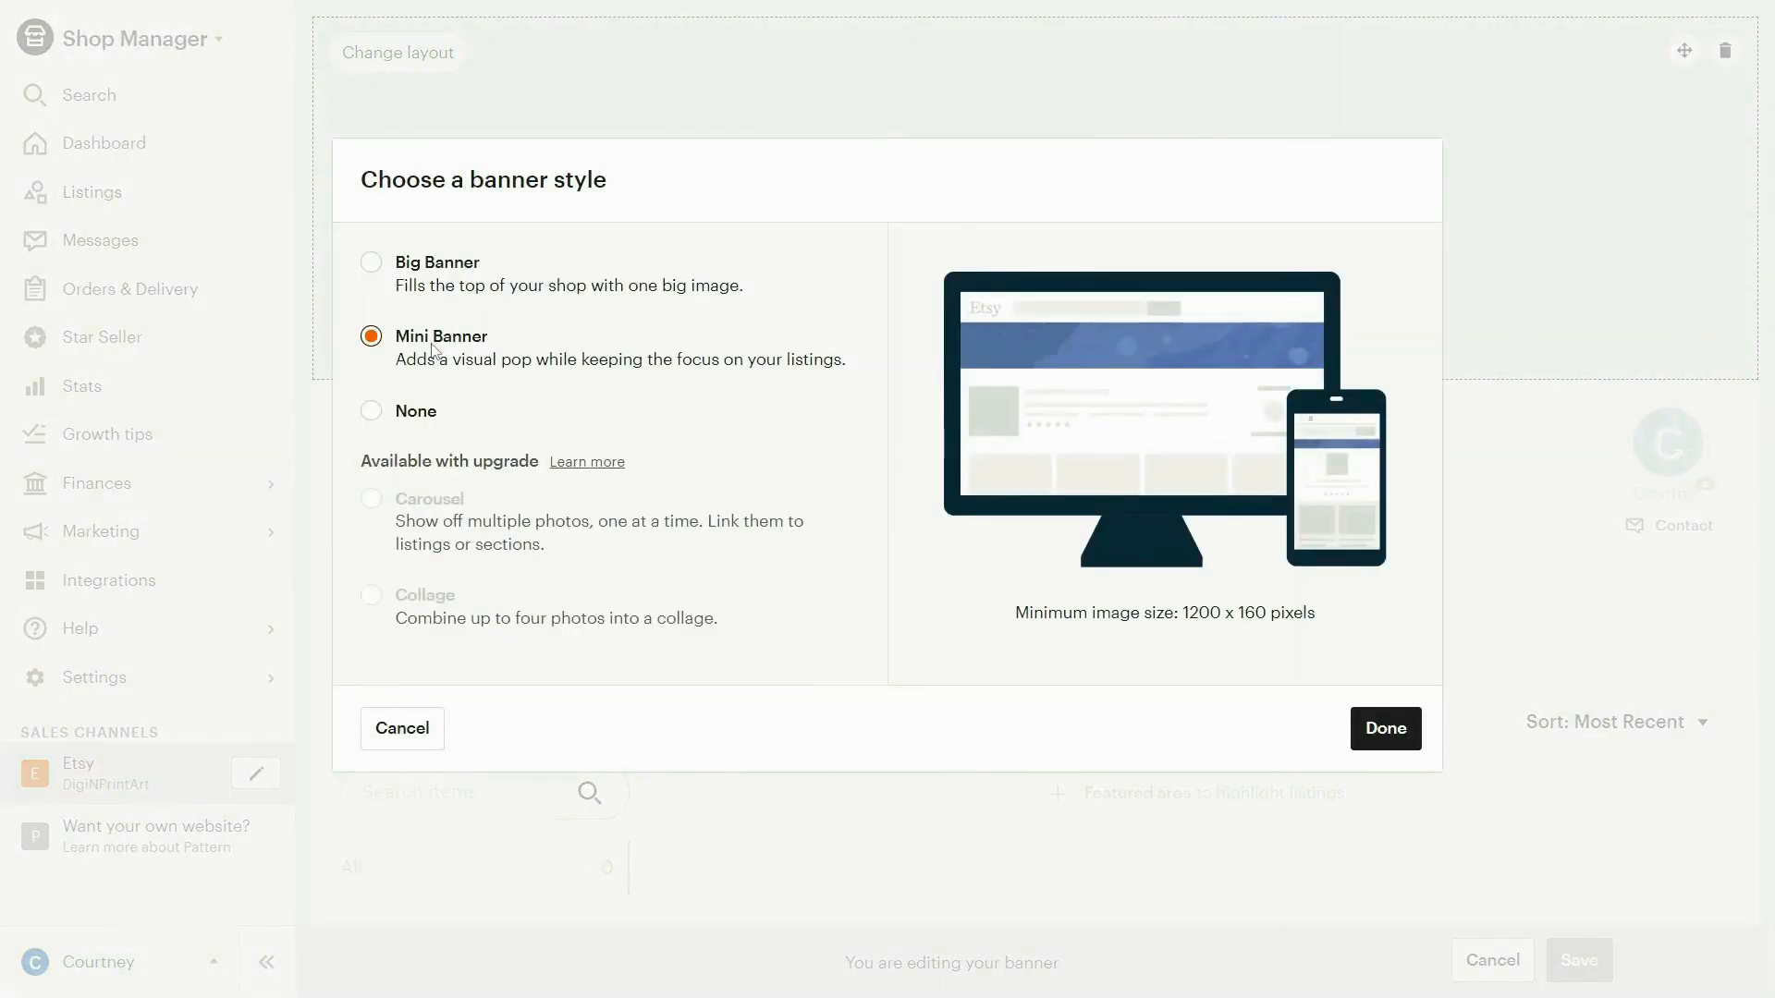
left_click(392, 422)
left_click(371, 265)
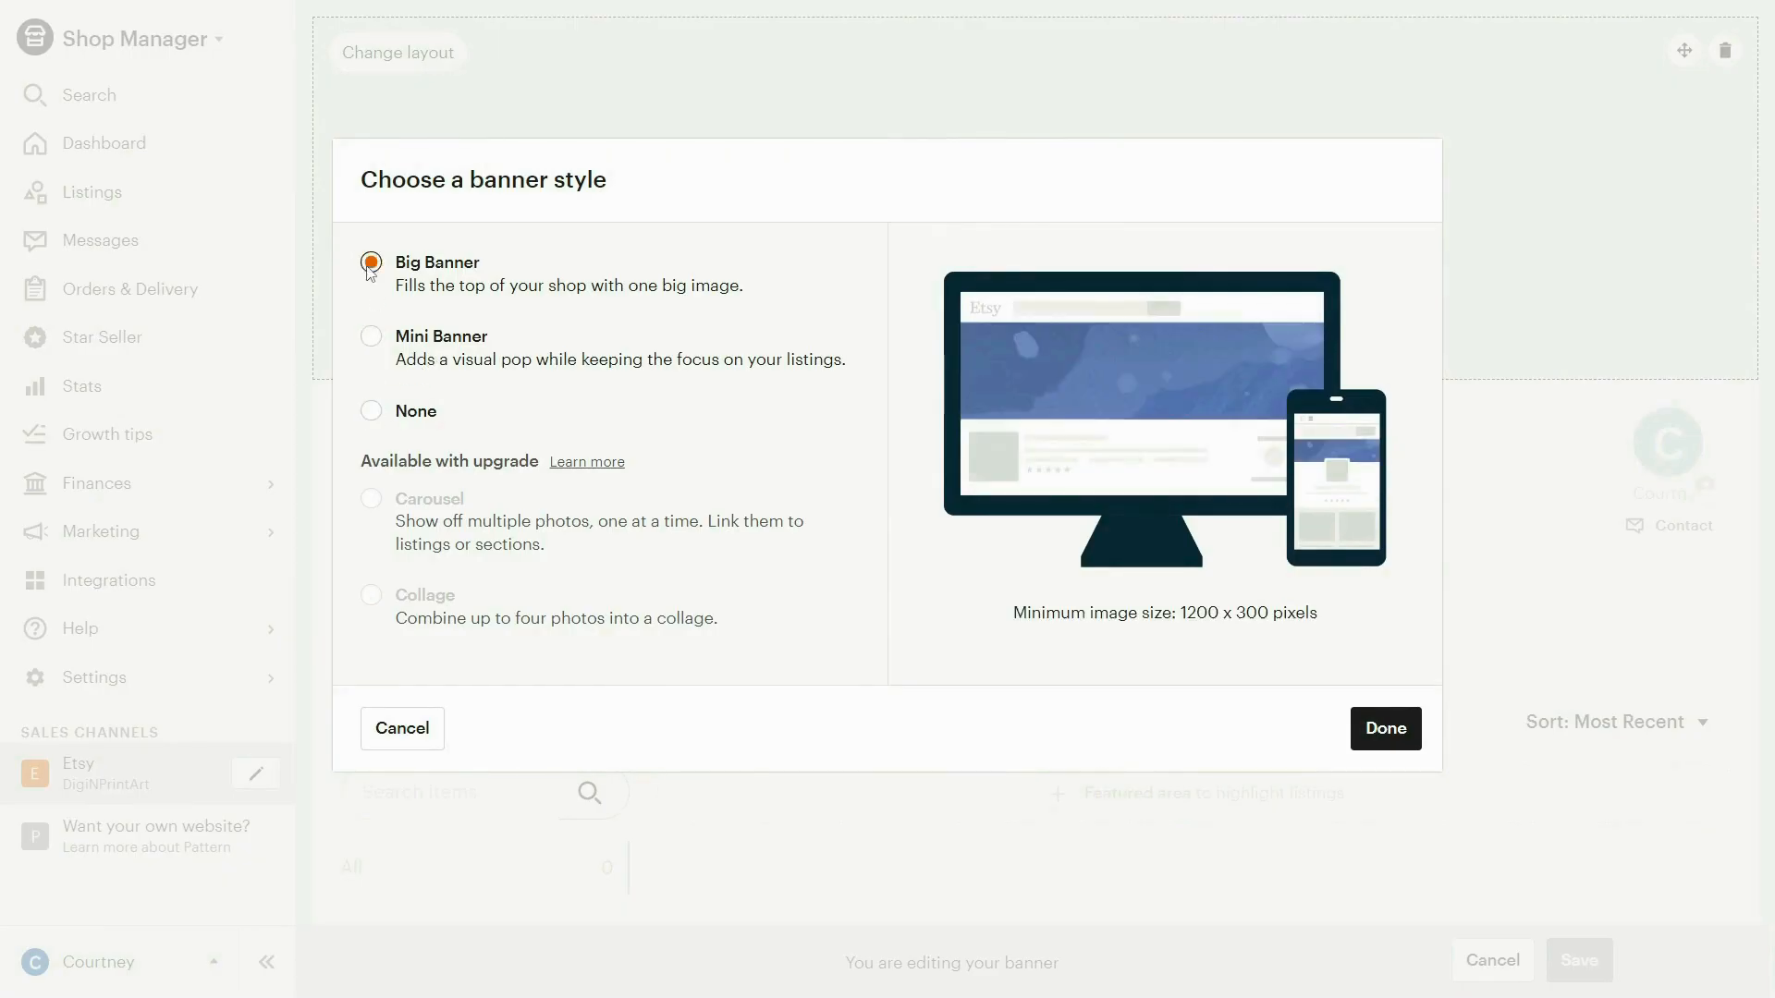
left_click(1402, 732)
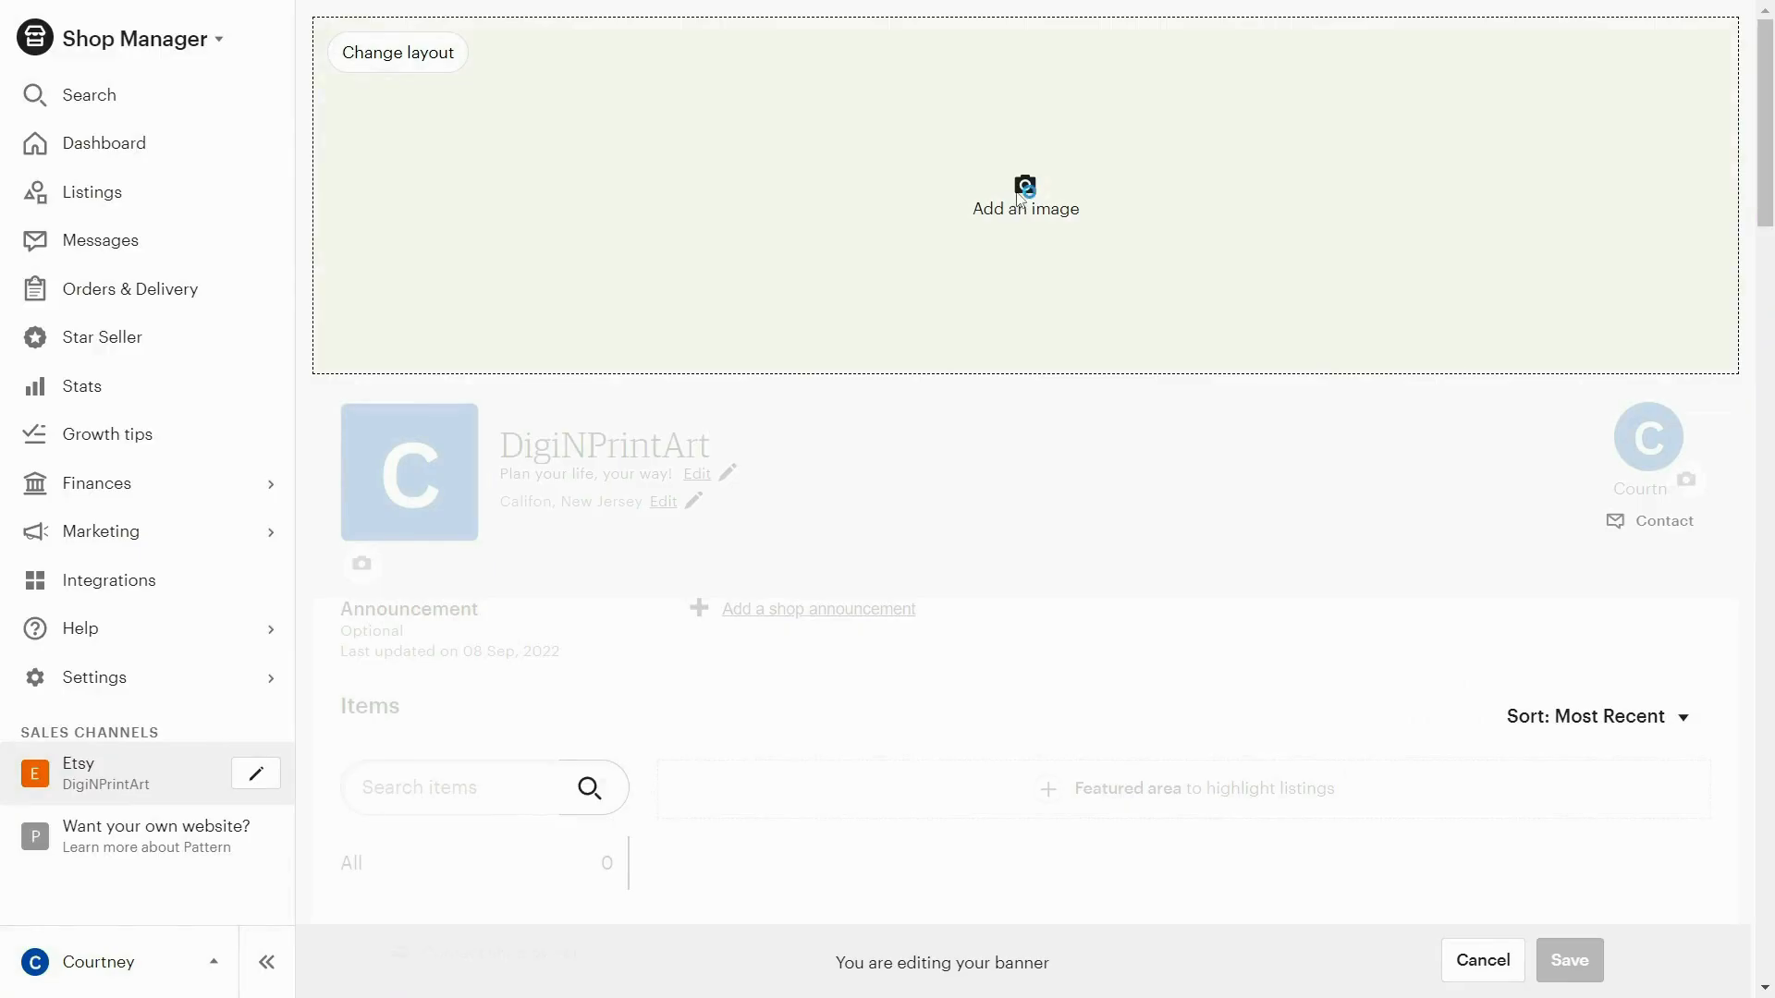
left_click(1024, 188)
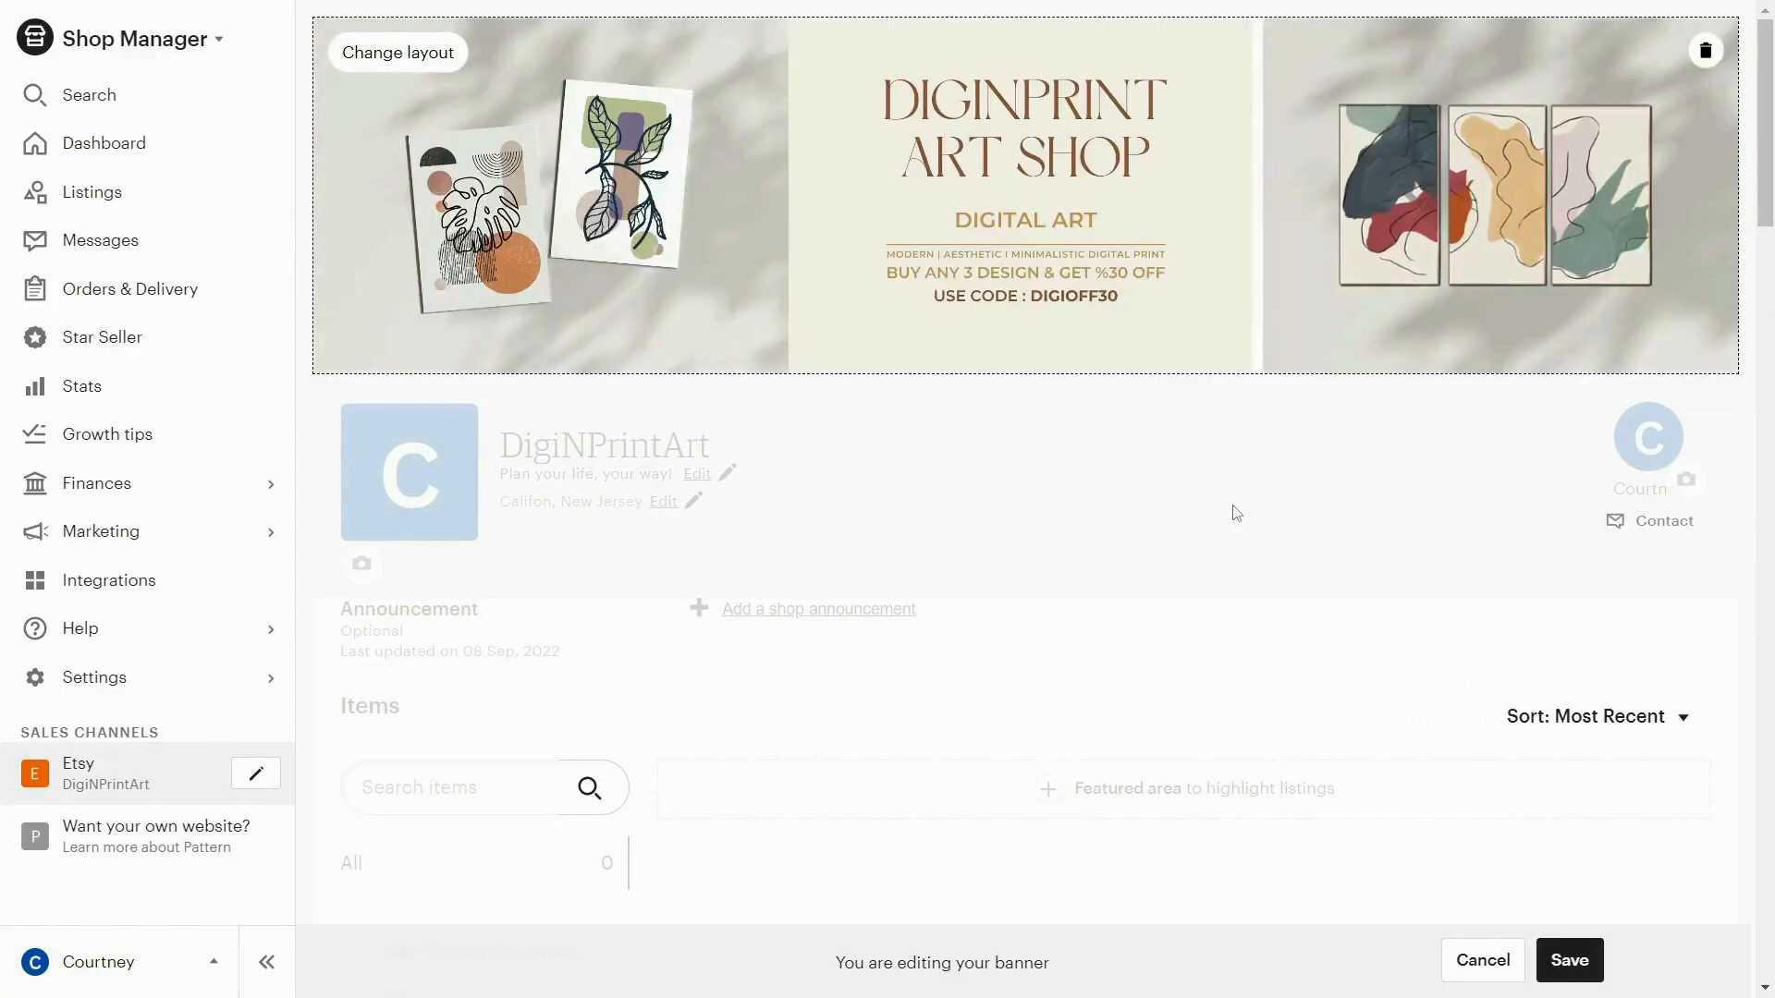
left_click(1571, 961)
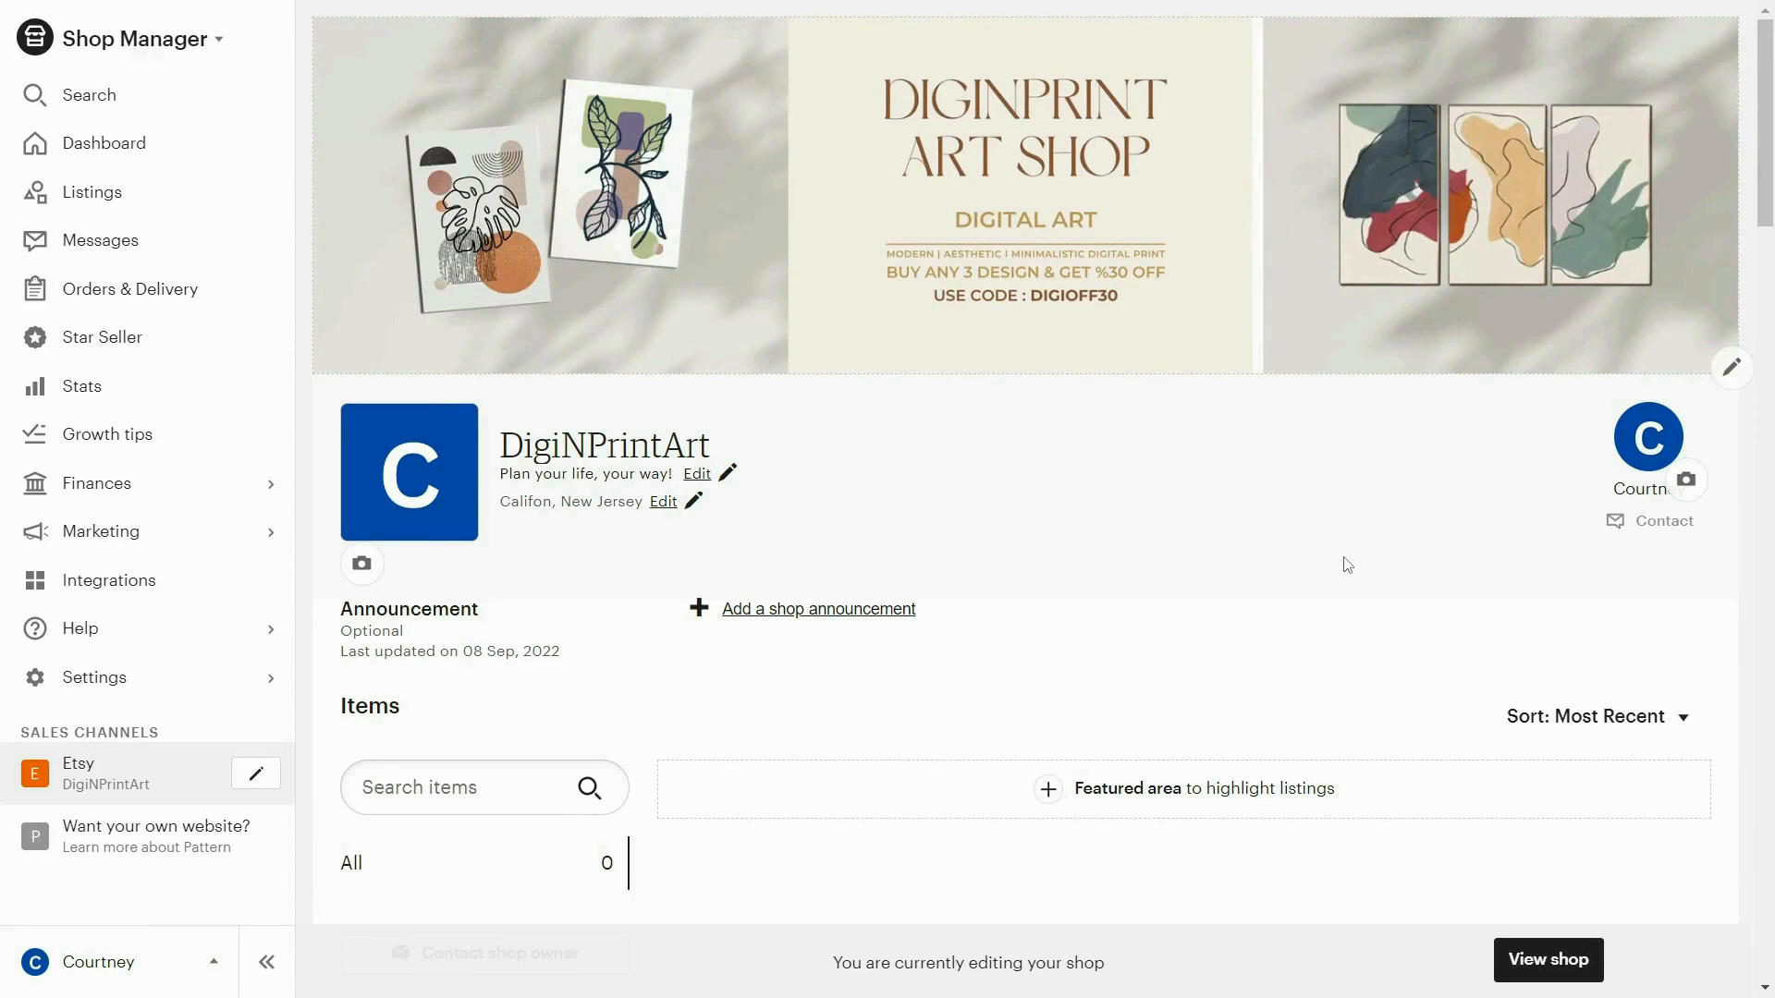
Replace the shop icon with the Digi n Print logo file and save it.
left_click(363, 565)
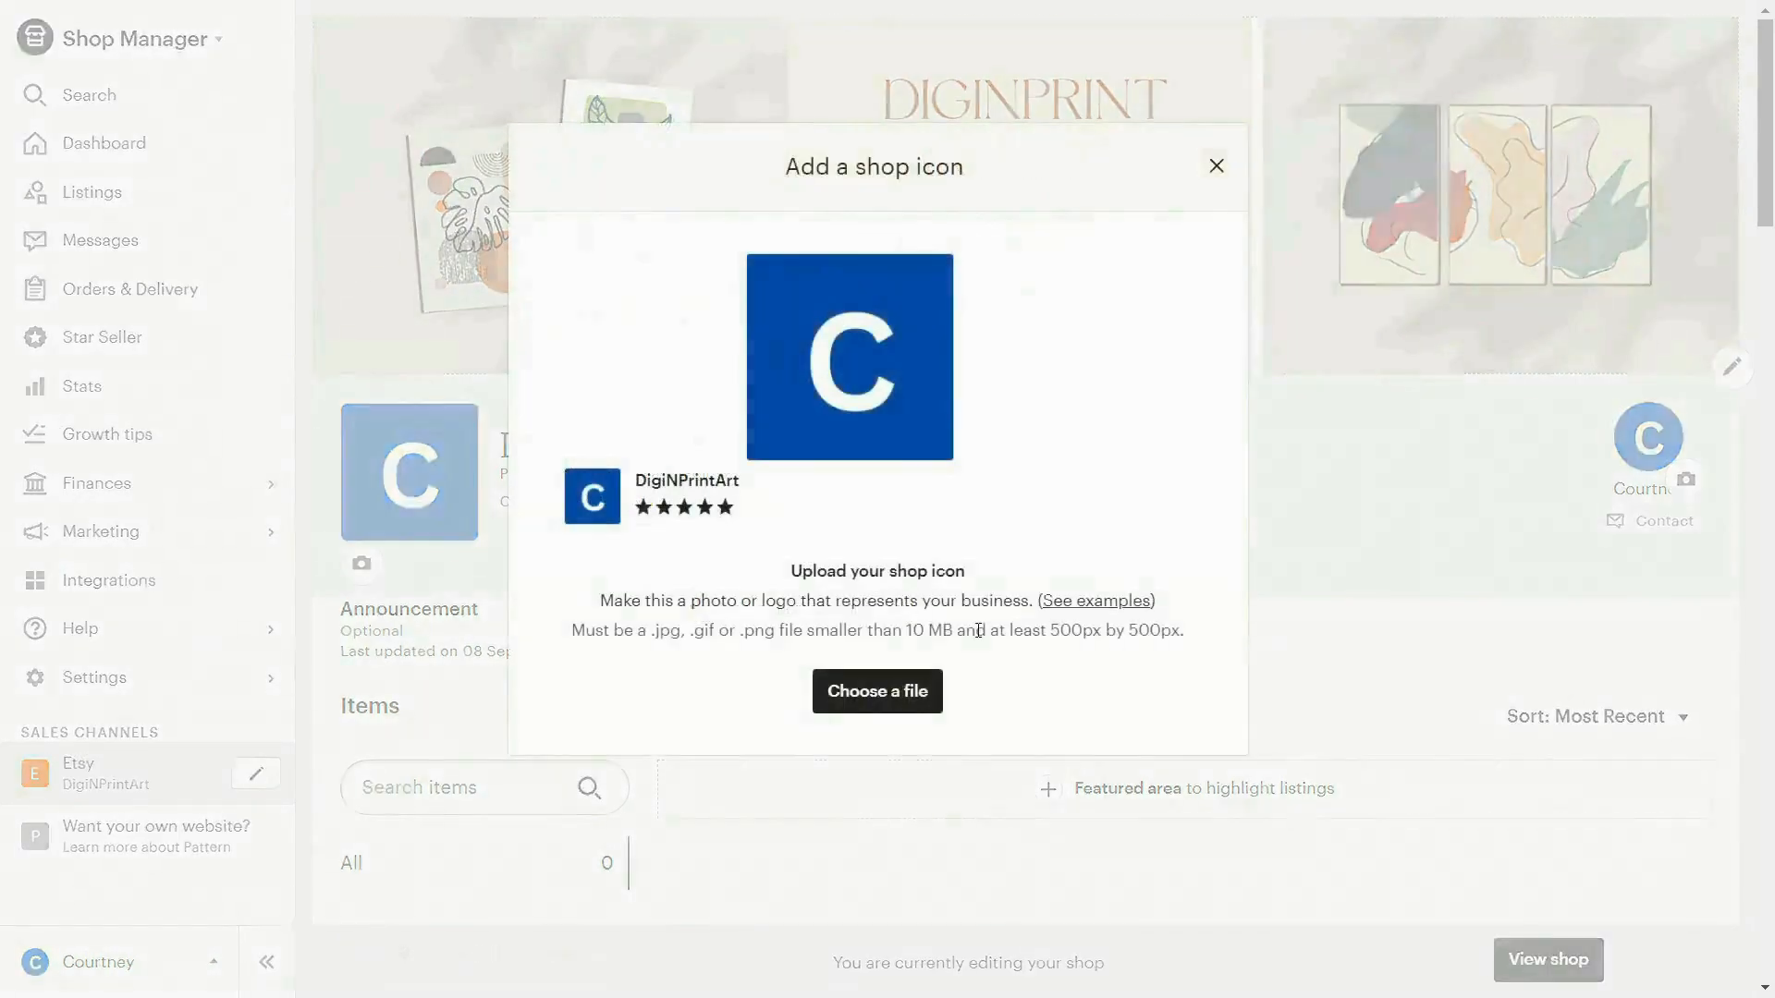
left_click(904, 699)
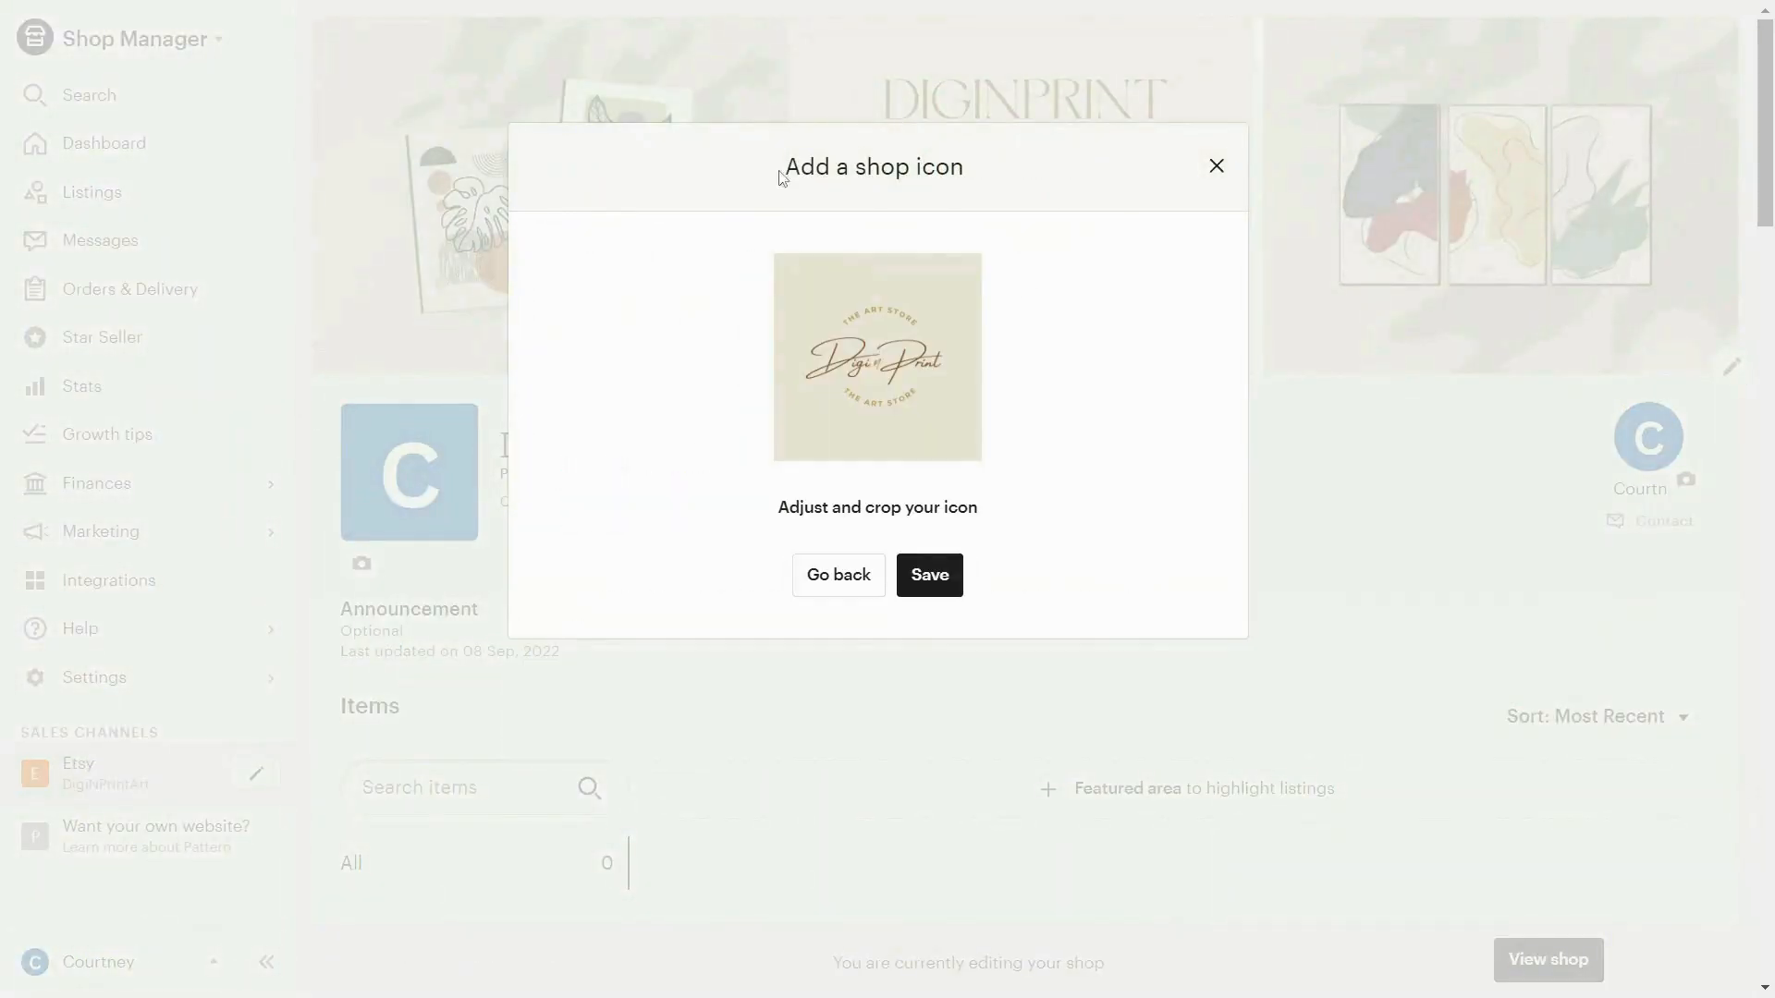
left_click(933, 581)
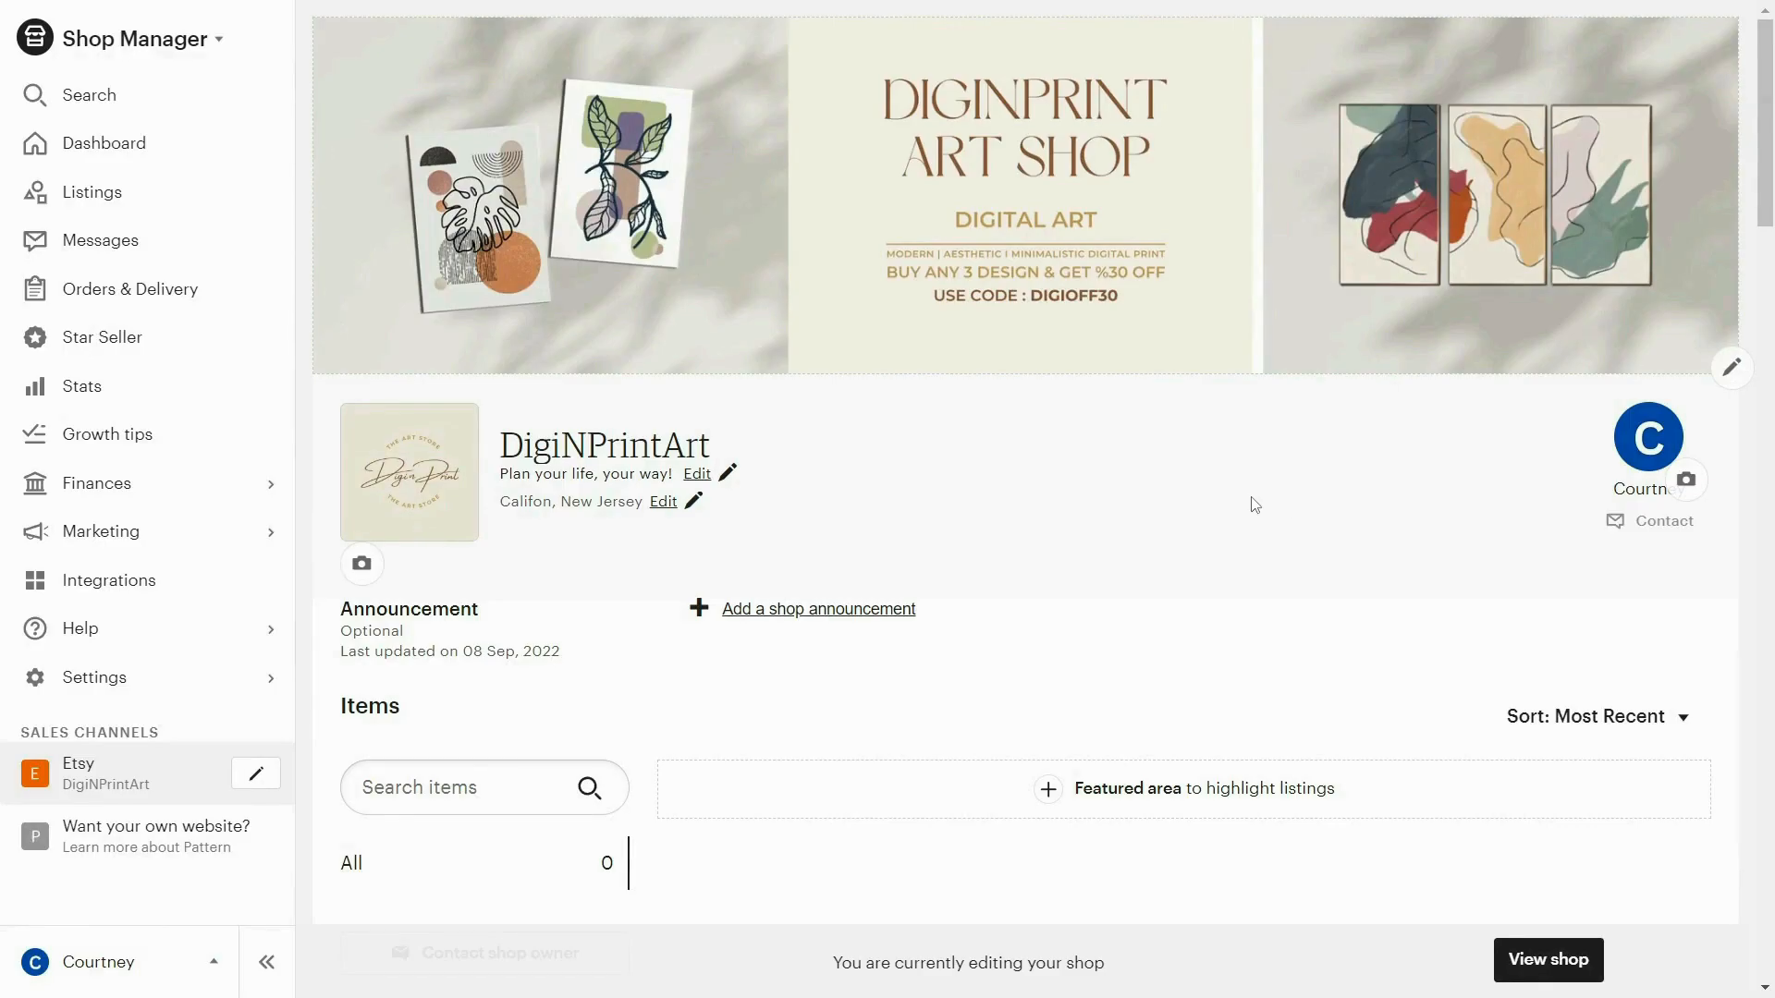
View the shop page and look over its banner, icon and the sections below.
left_click(1530, 959)
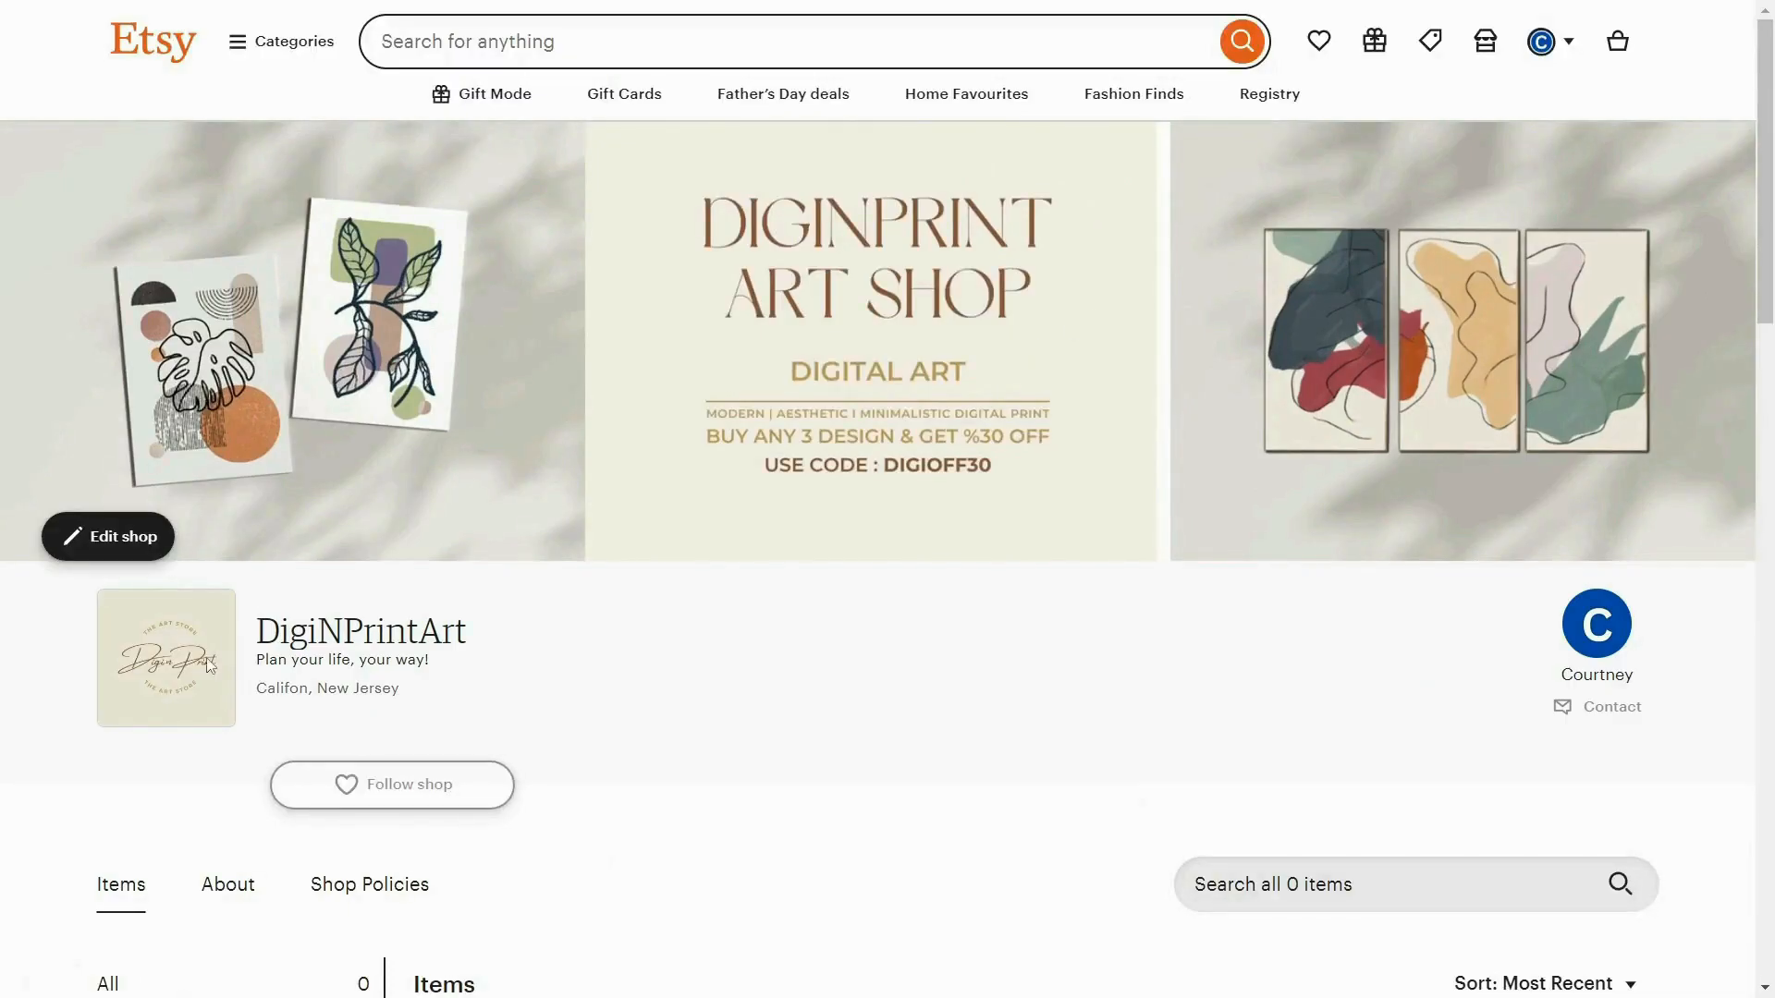
scroll(1147, 580, "down", 5)
scroll(1146, 579, "up", 5)
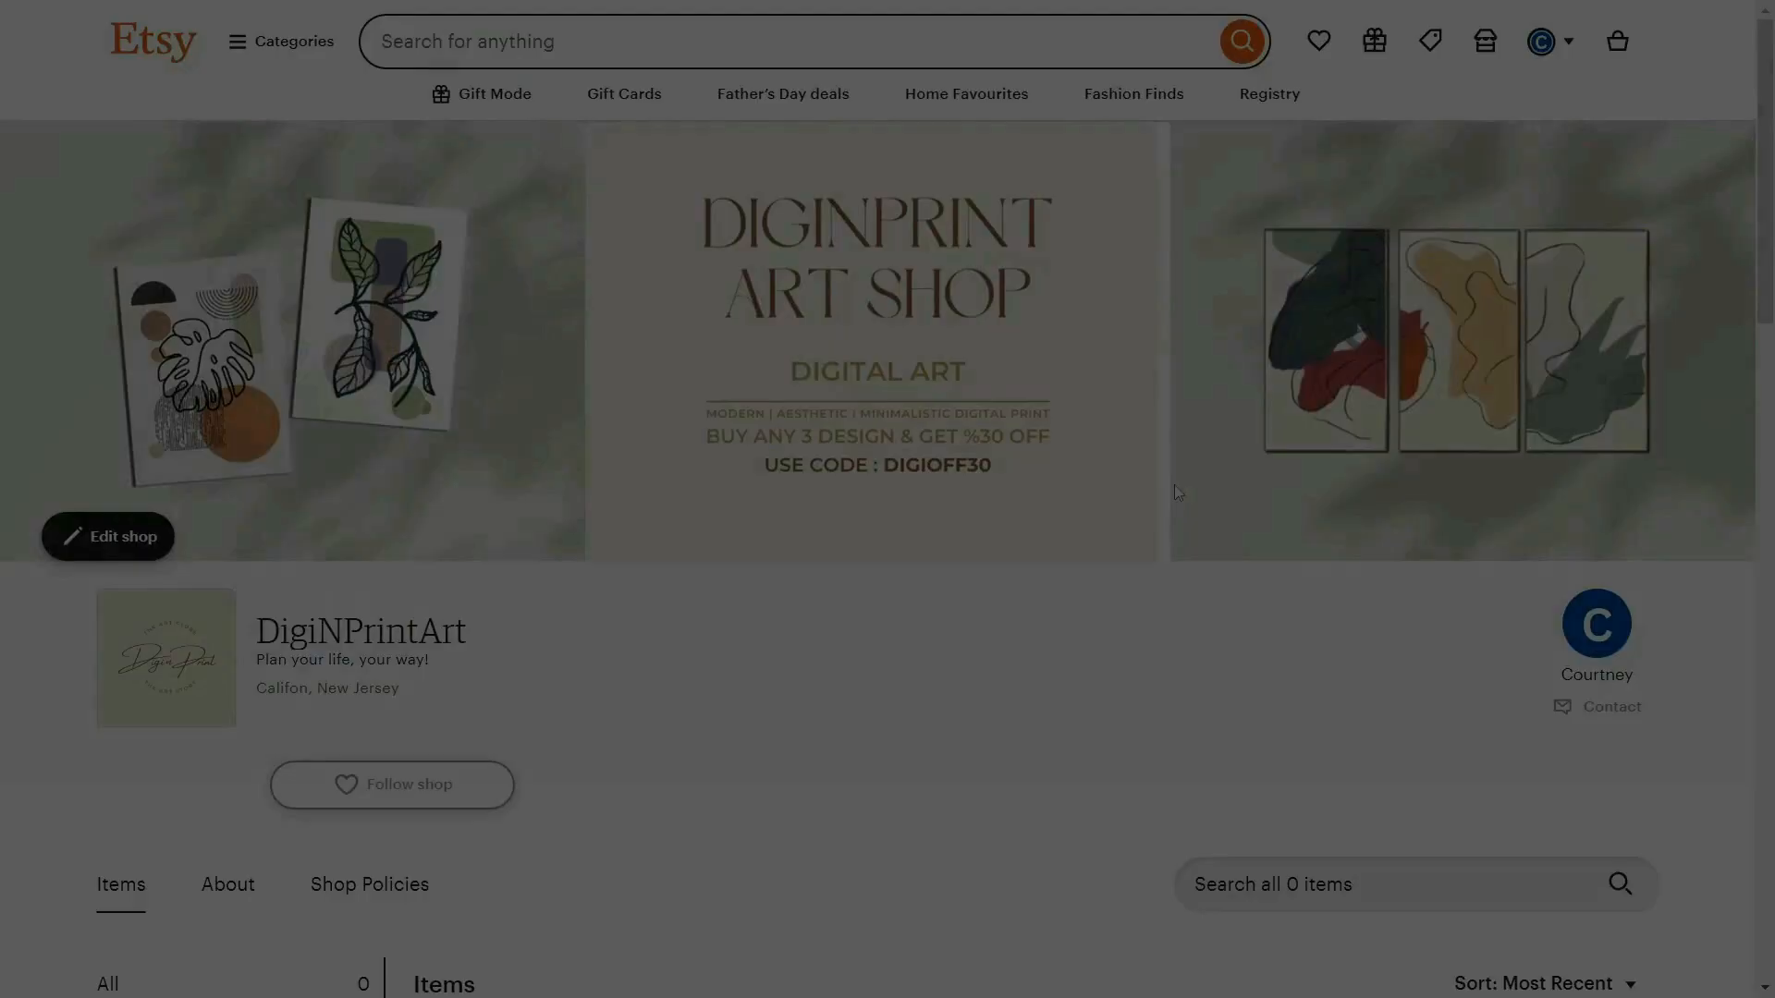